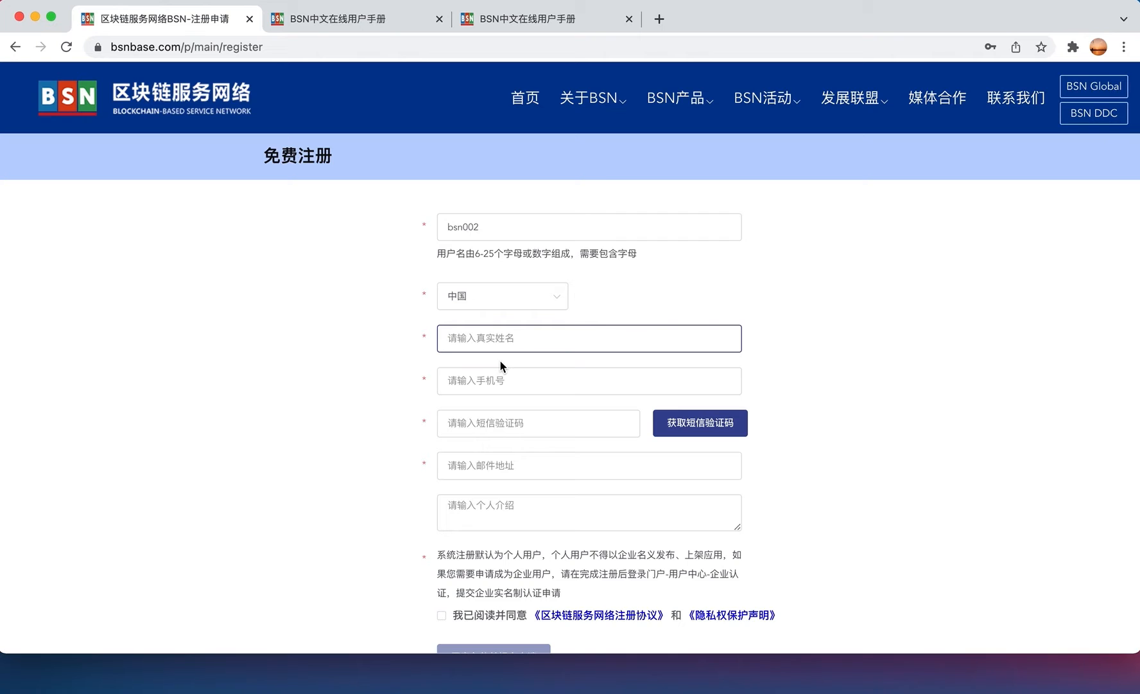
- Accept the registration agreement, then log in to the BSN portal with the registered account
scroll(476, 455, down, 2)
click(442, 553)
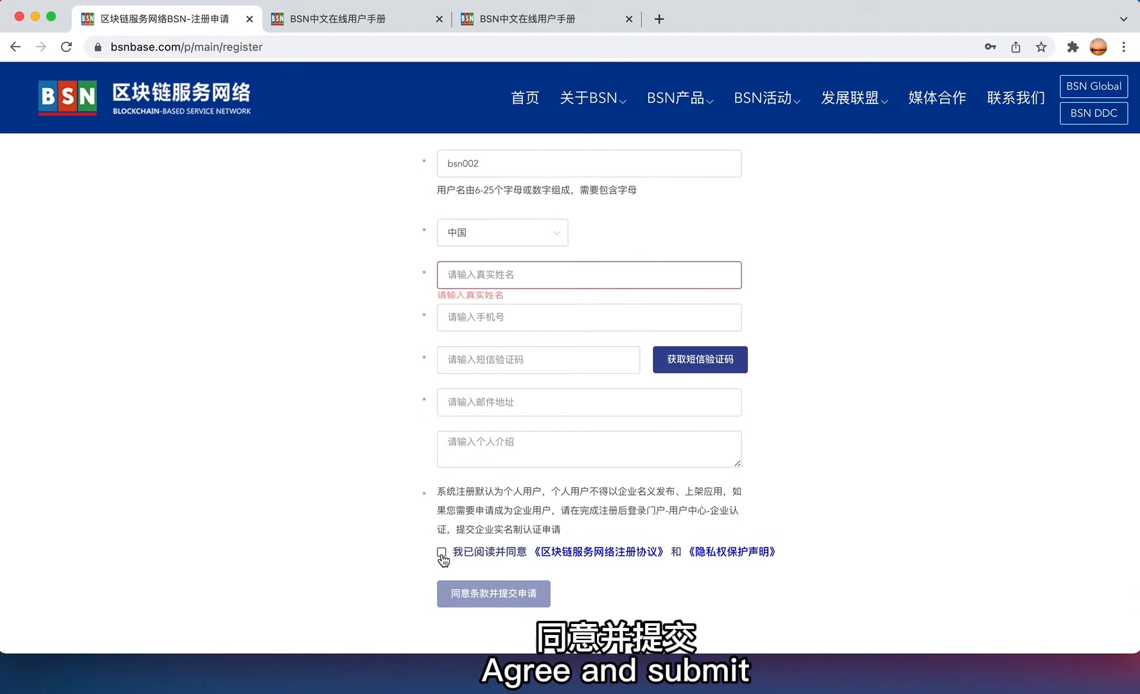
click(442, 552)
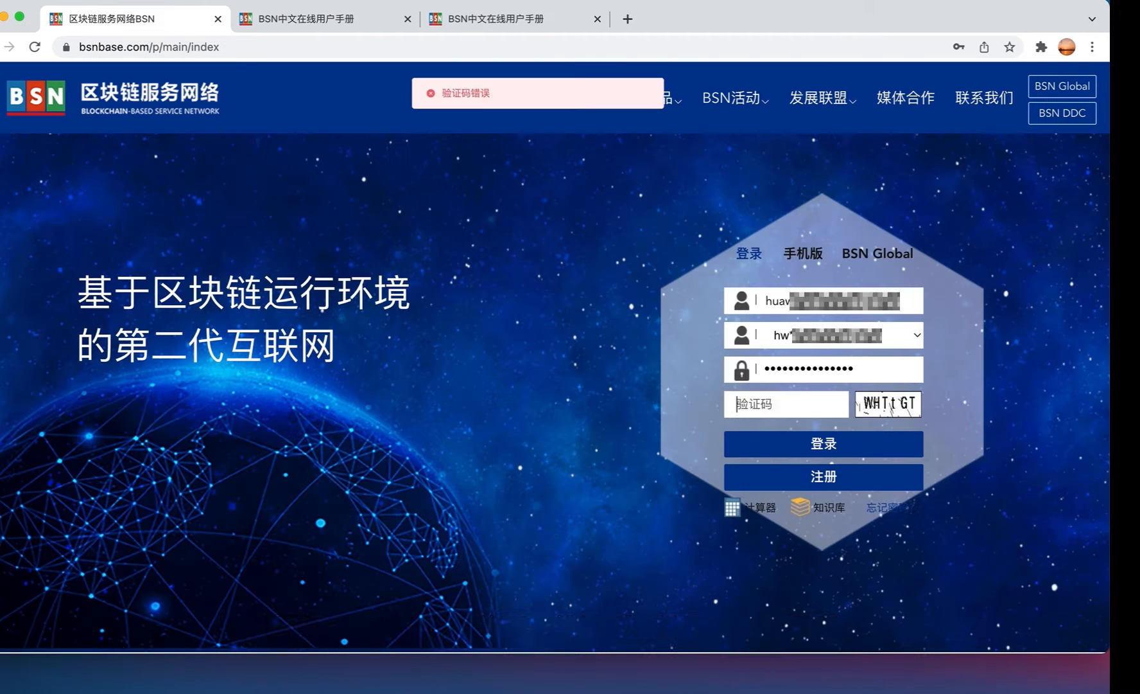
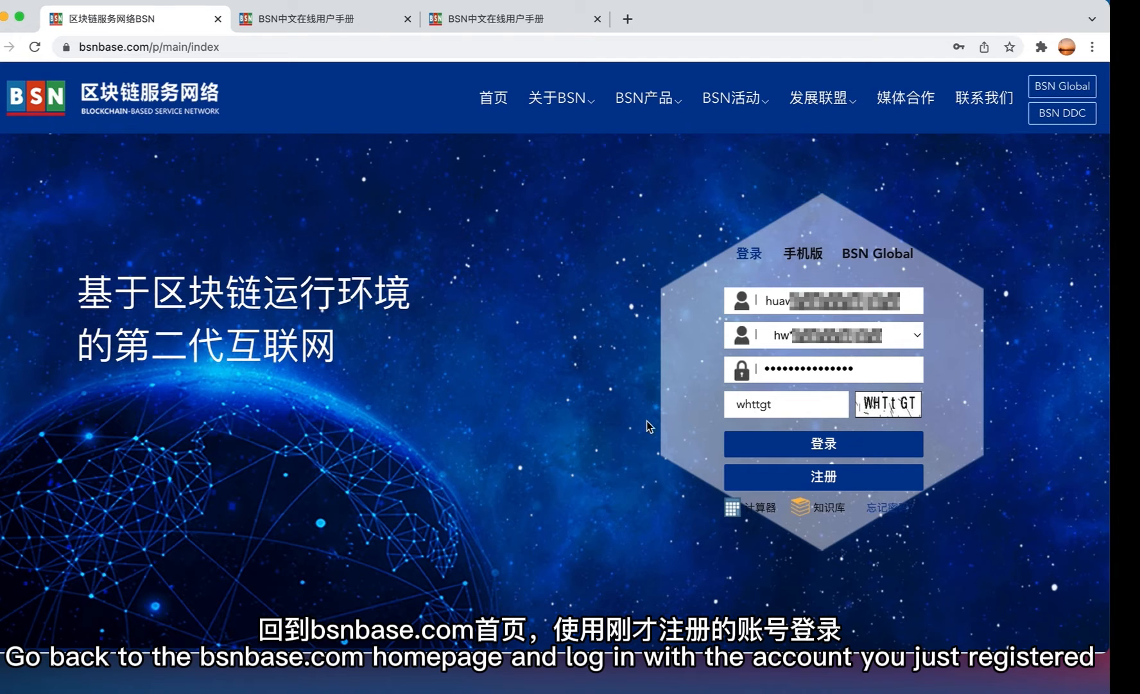
key(Return)
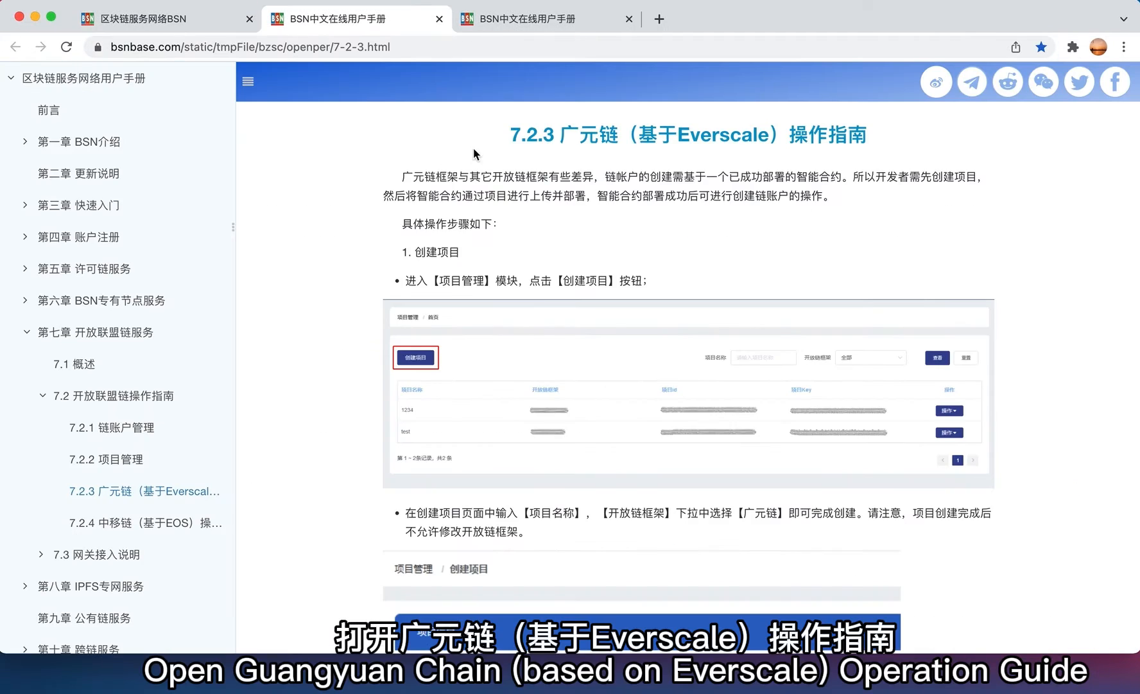
- Read through the manual's 7.2.3 Guangyuan Chain (Everscale) operation guide
click(397, 42)
click(360, 176)
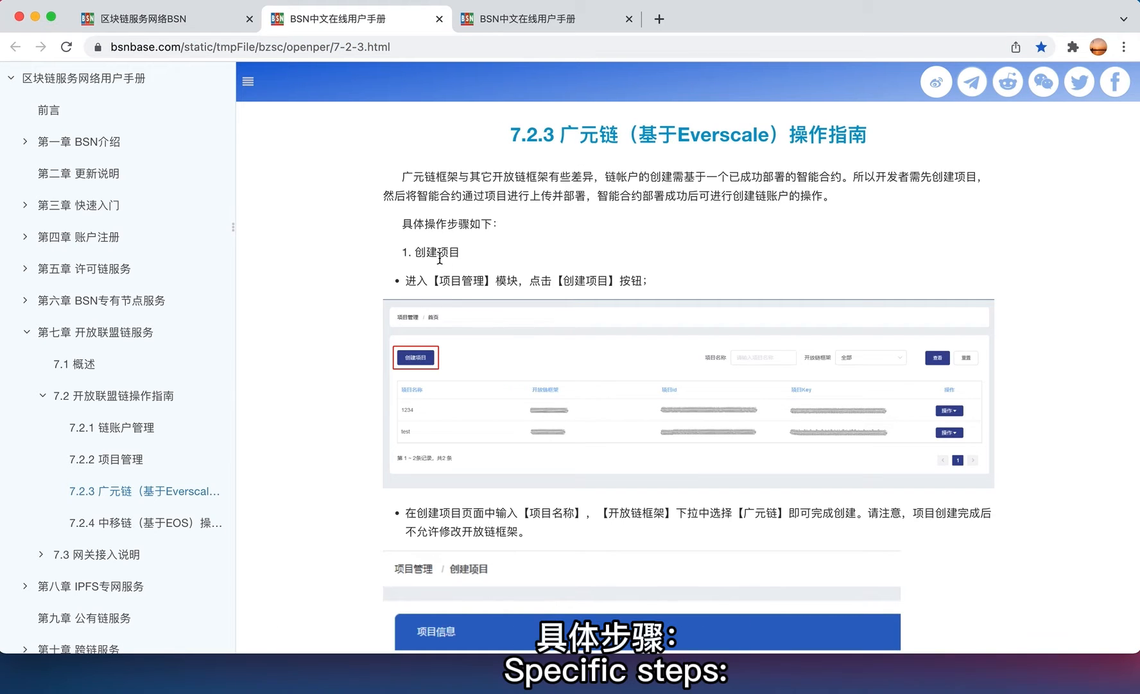
scroll(440, 272, down, 2)
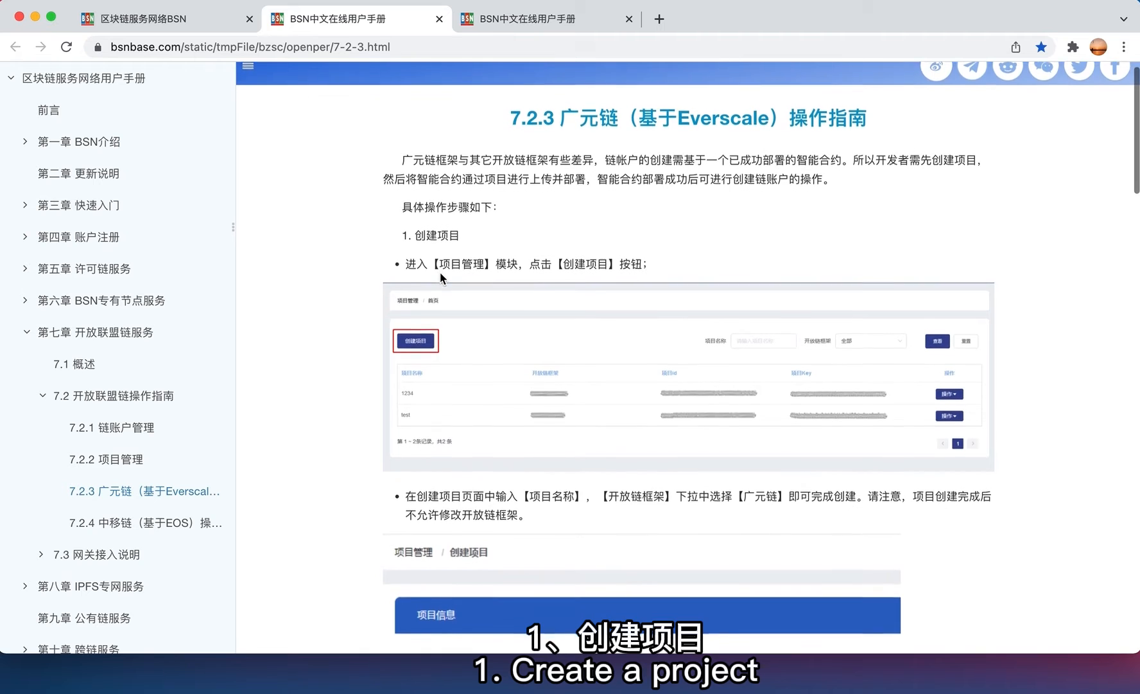
scroll(440, 271, down, 1)
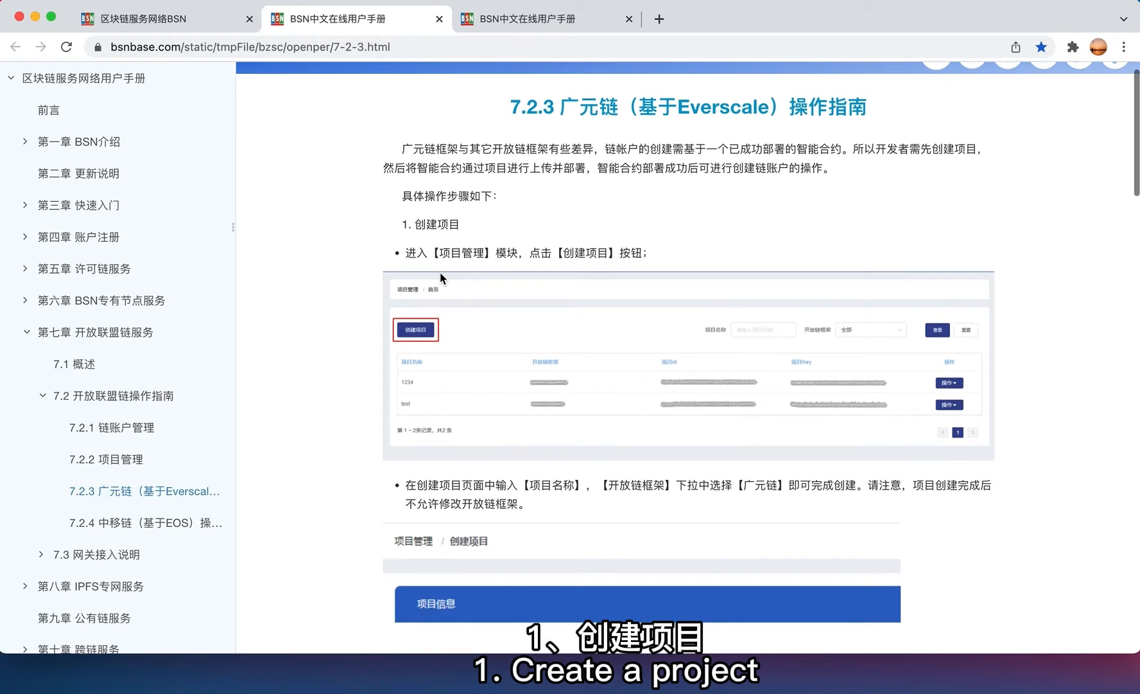
scroll(440, 272, down, 3)
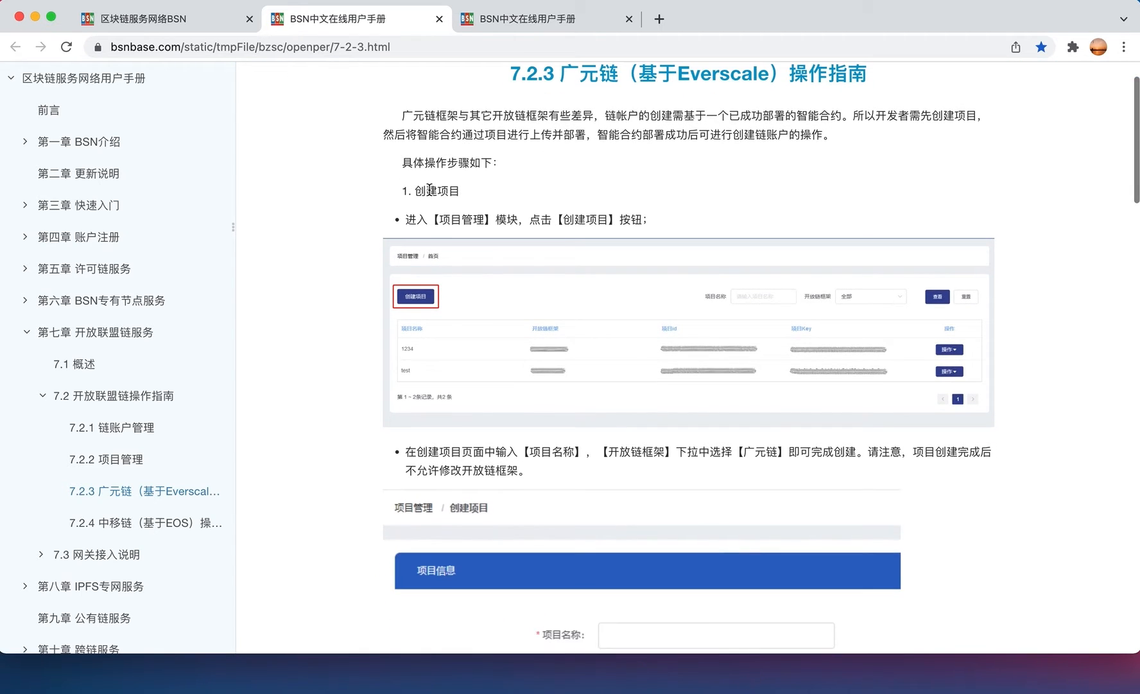
scroll(460, 349, down, 10)
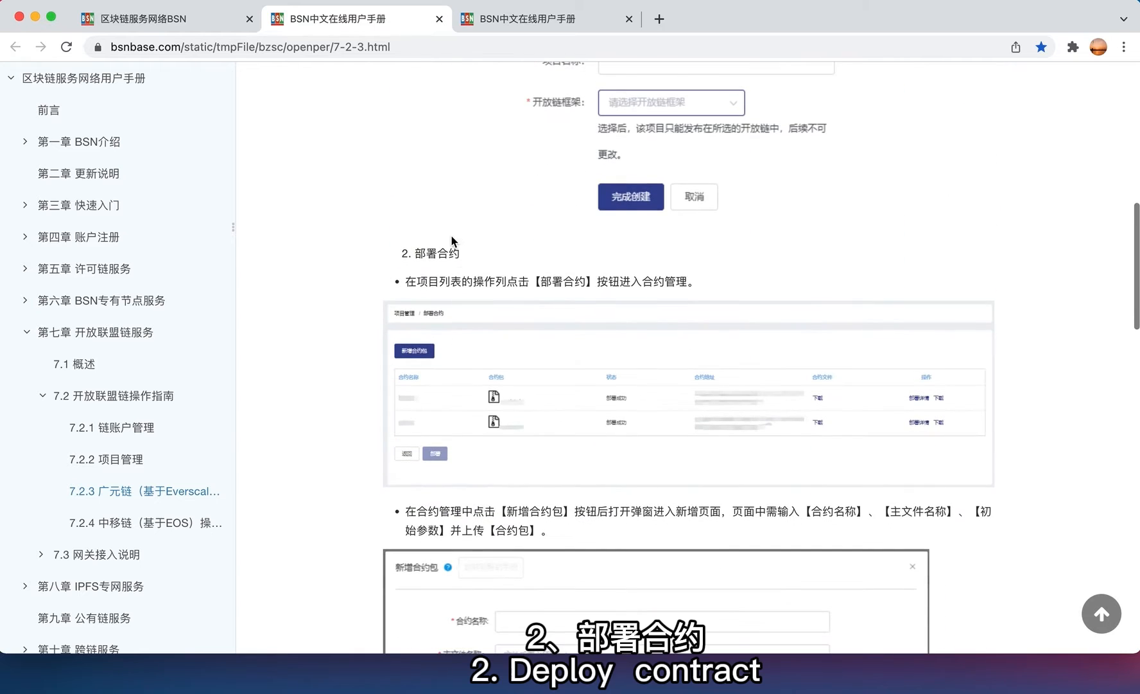
- Mark the guide's 部署合约 and 创建链账户 step headings while reading on
double_click(429, 258)
scroll(478, 327, down, 10)
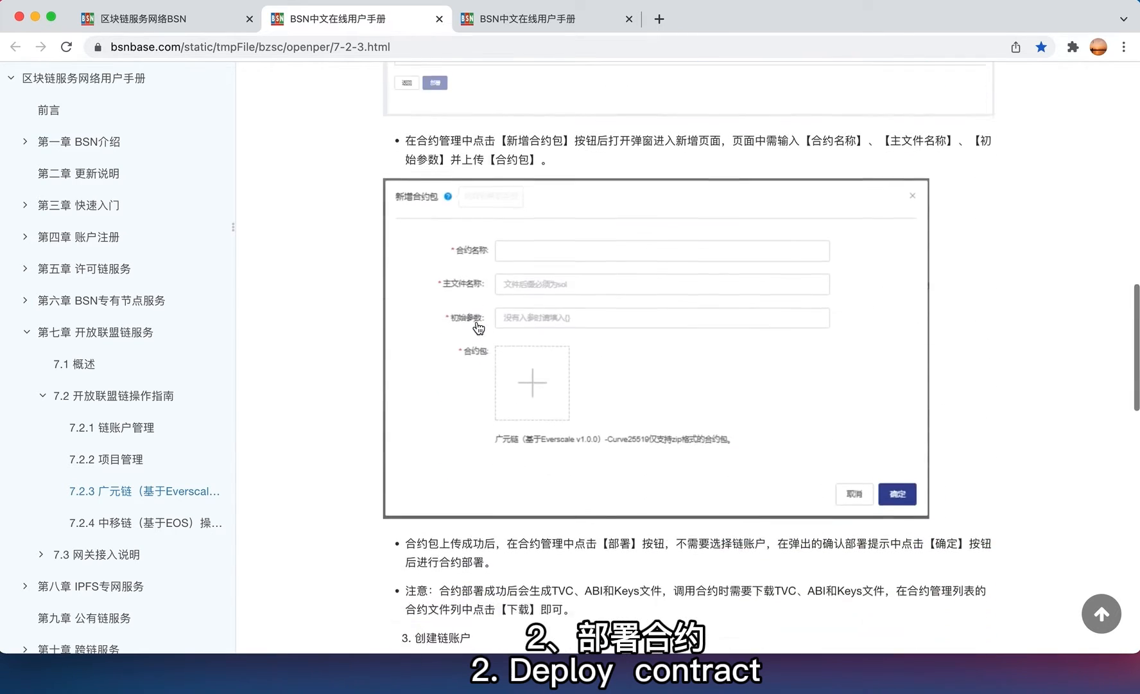
scroll(478, 327, down, 2)
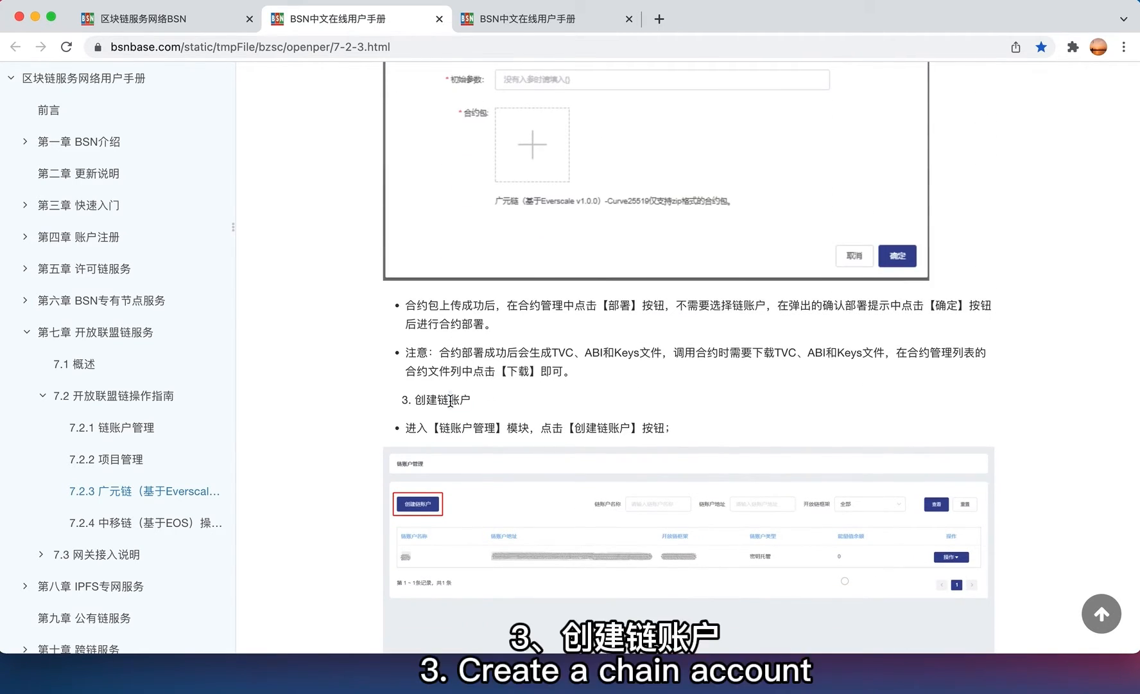
double_click(451, 401)
scroll(450, 401, down, 2)
scroll(451, 402, down, 15)
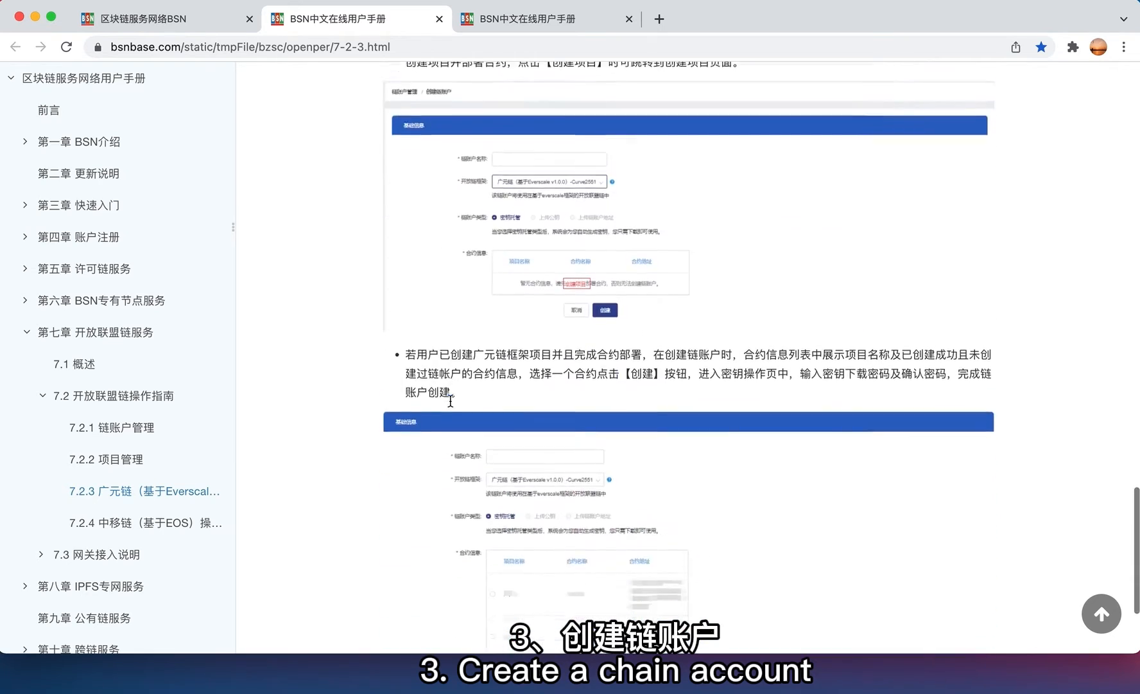
scroll(452, 407, up, 20)
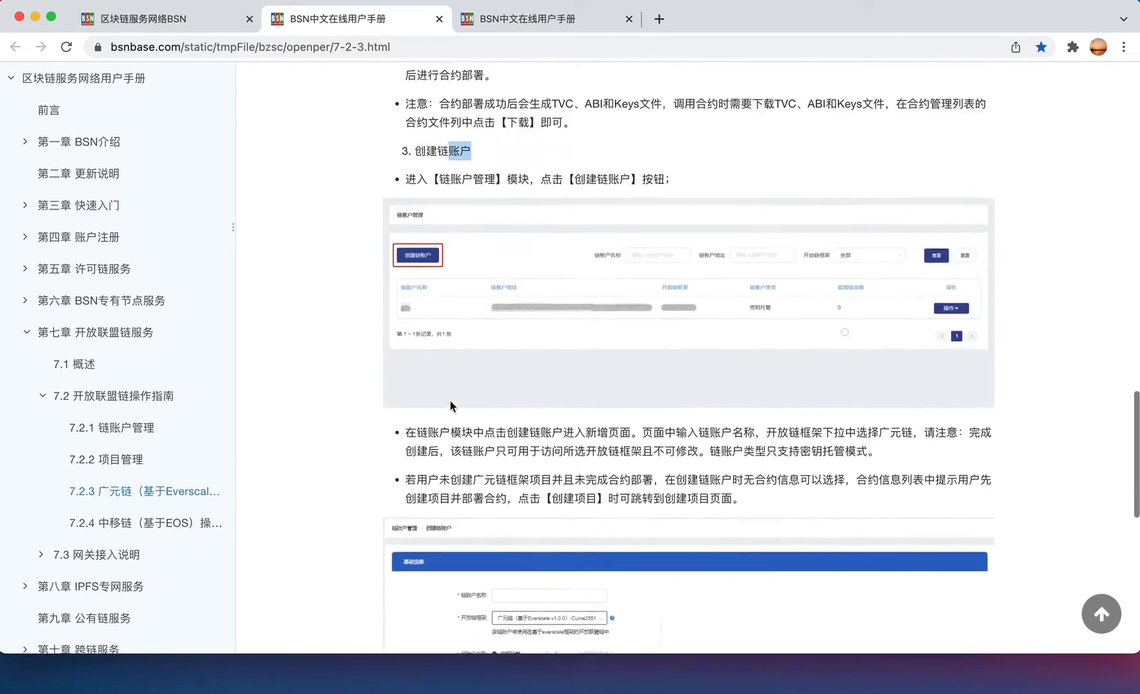
- Review the 7.3.5 Everscale gateway guide, then return to the portal and expand 开放联盟链
click(520, 19)
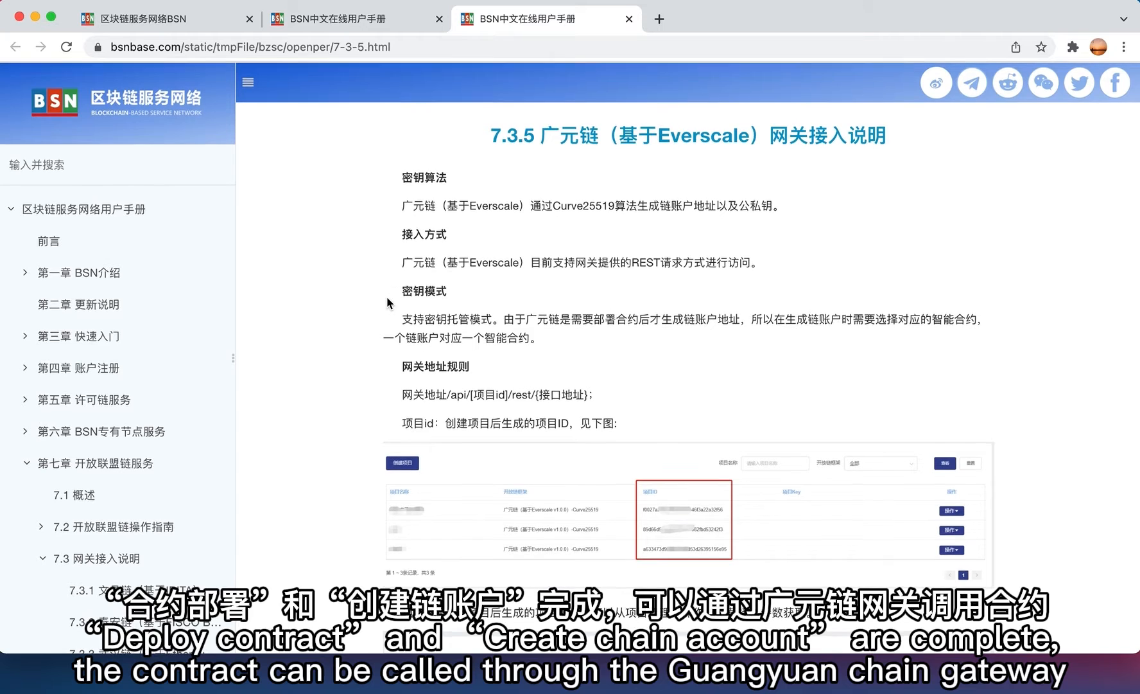
triple_click(587, 133)
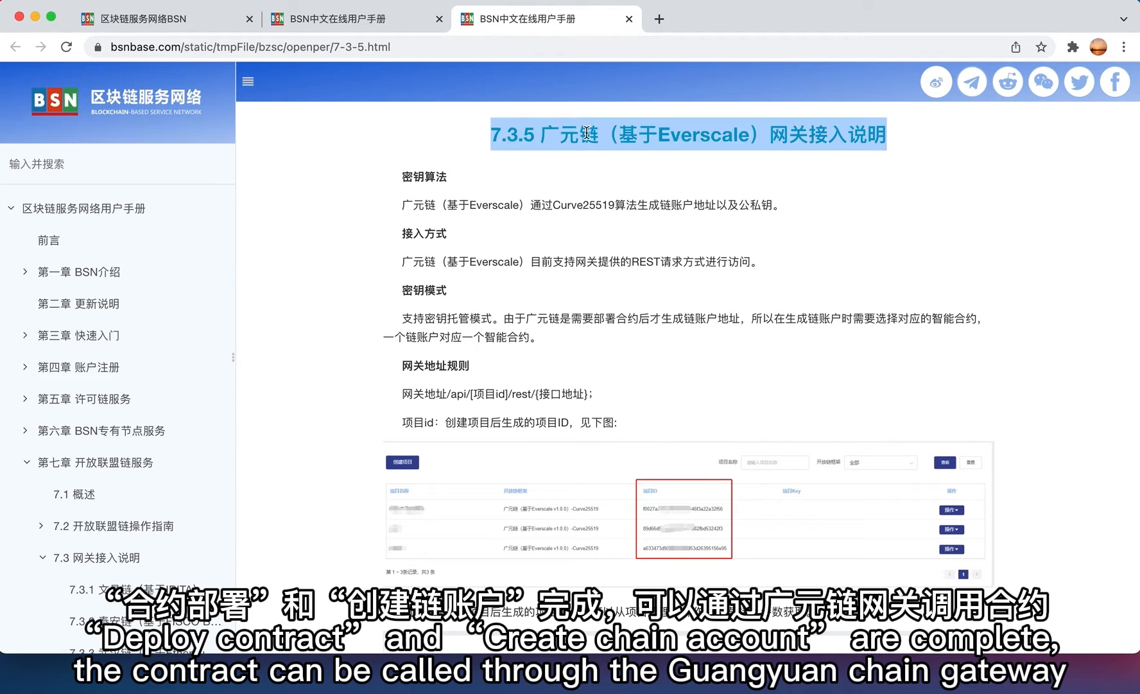
scroll(522, 290, down, 3)
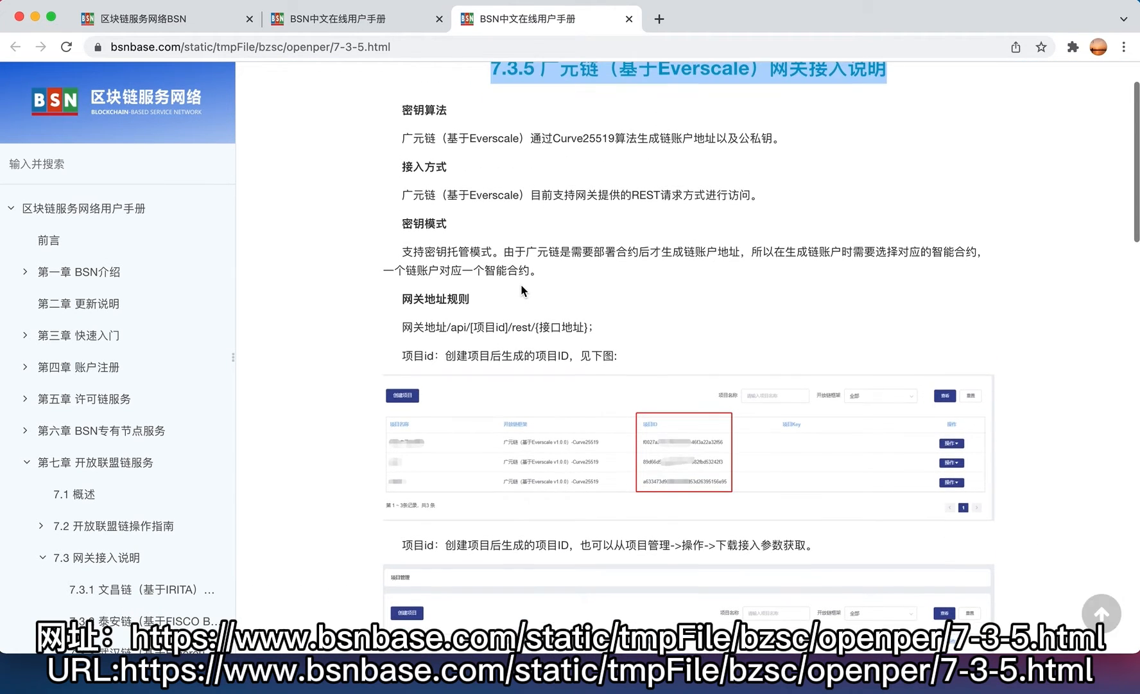
scroll(521, 285, down, 15)
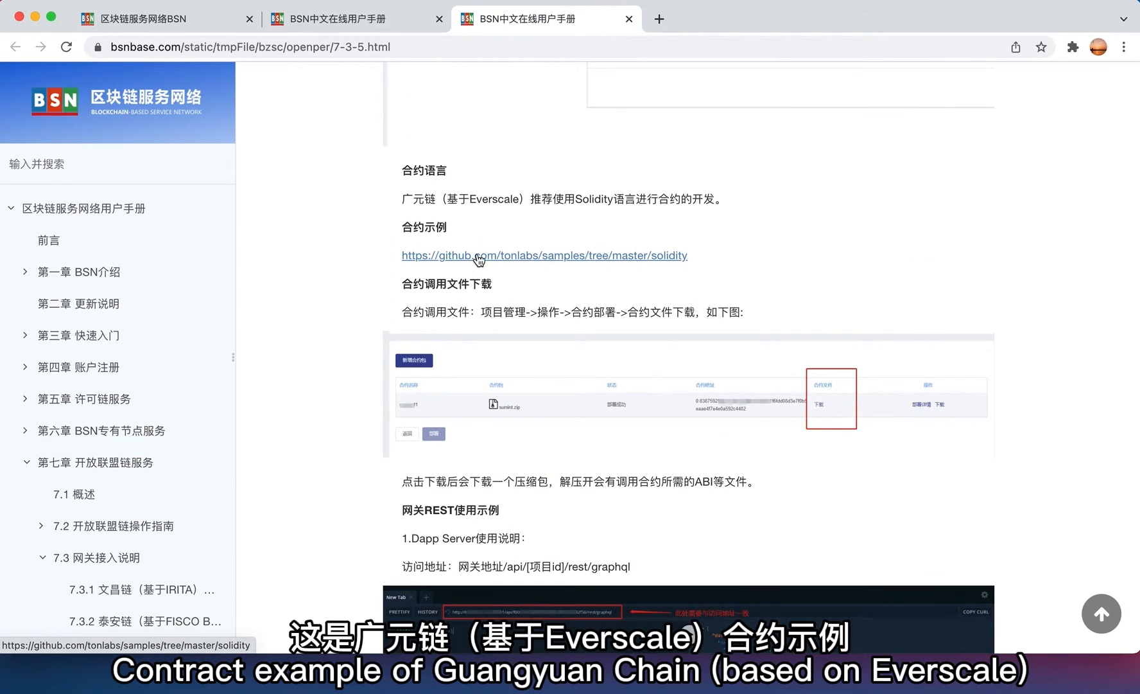
triple_click(538, 199)
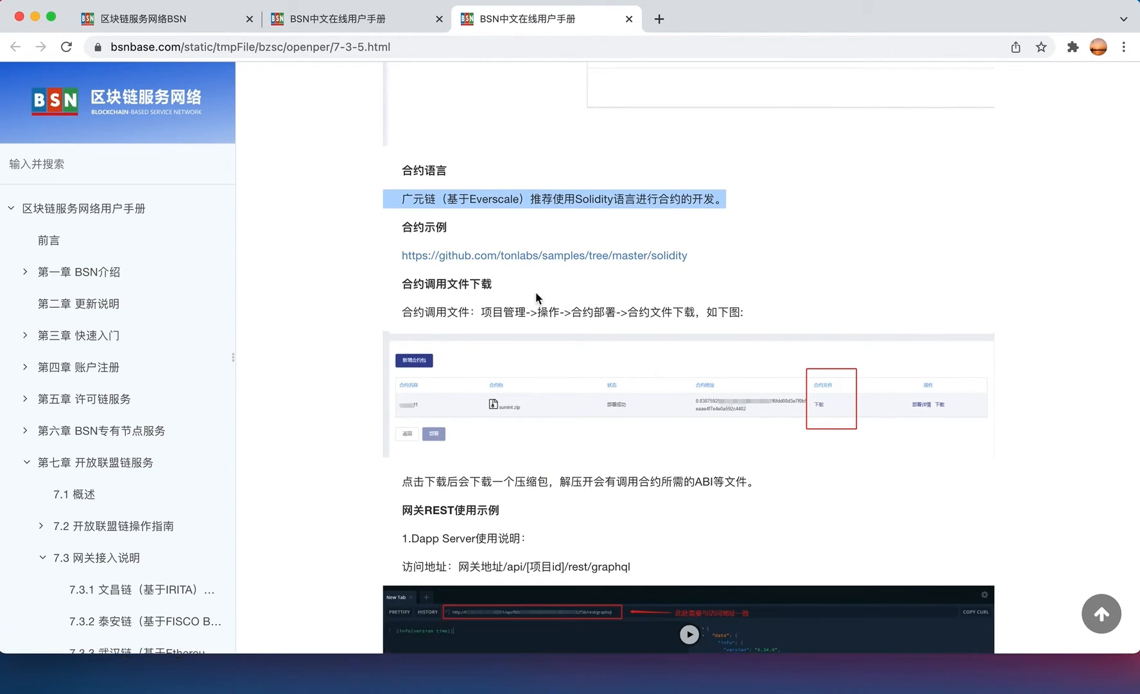
scroll(523, 315, down, 1)
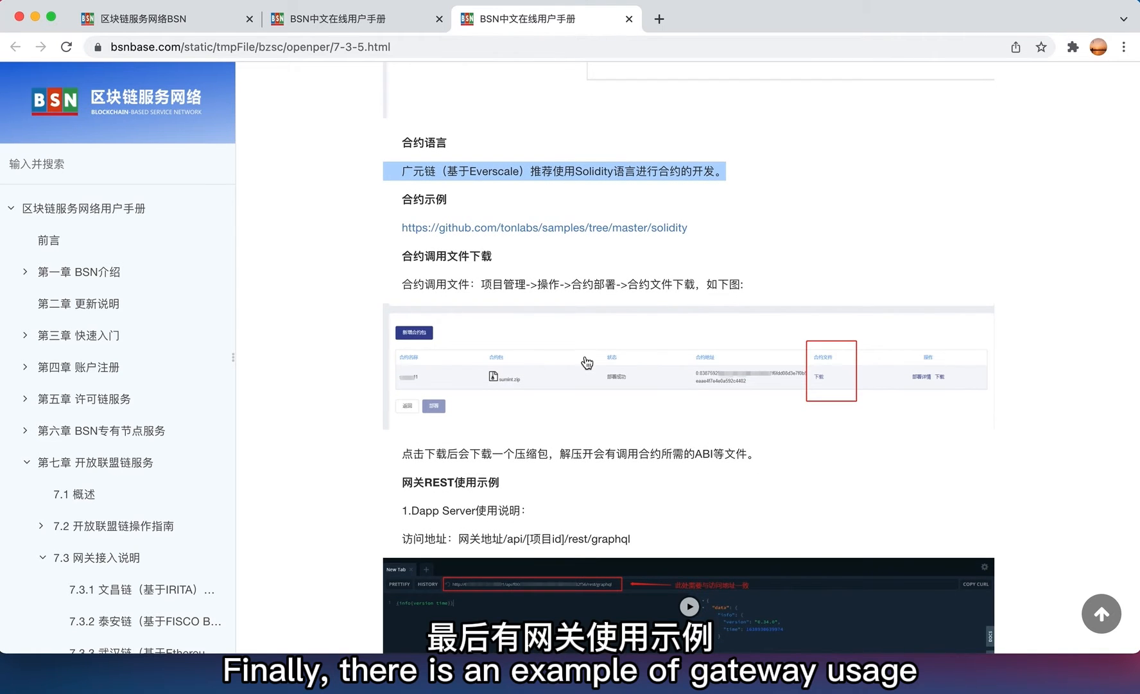
scroll(587, 363, down, 5)
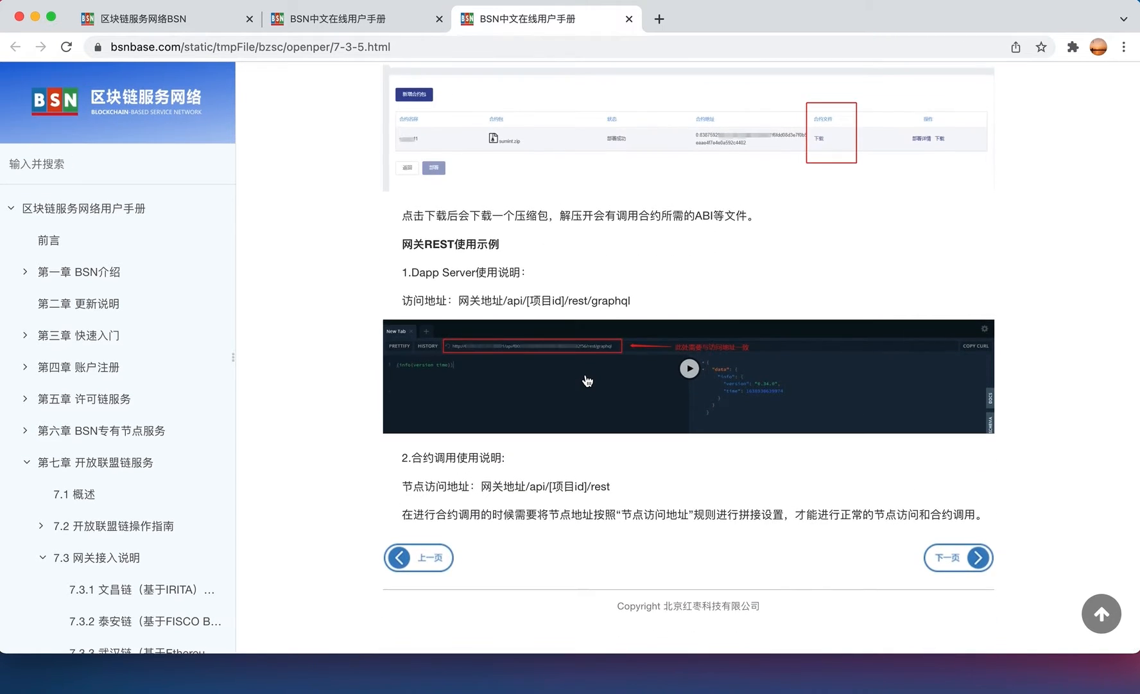
click(172, 22)
click(47, 299)
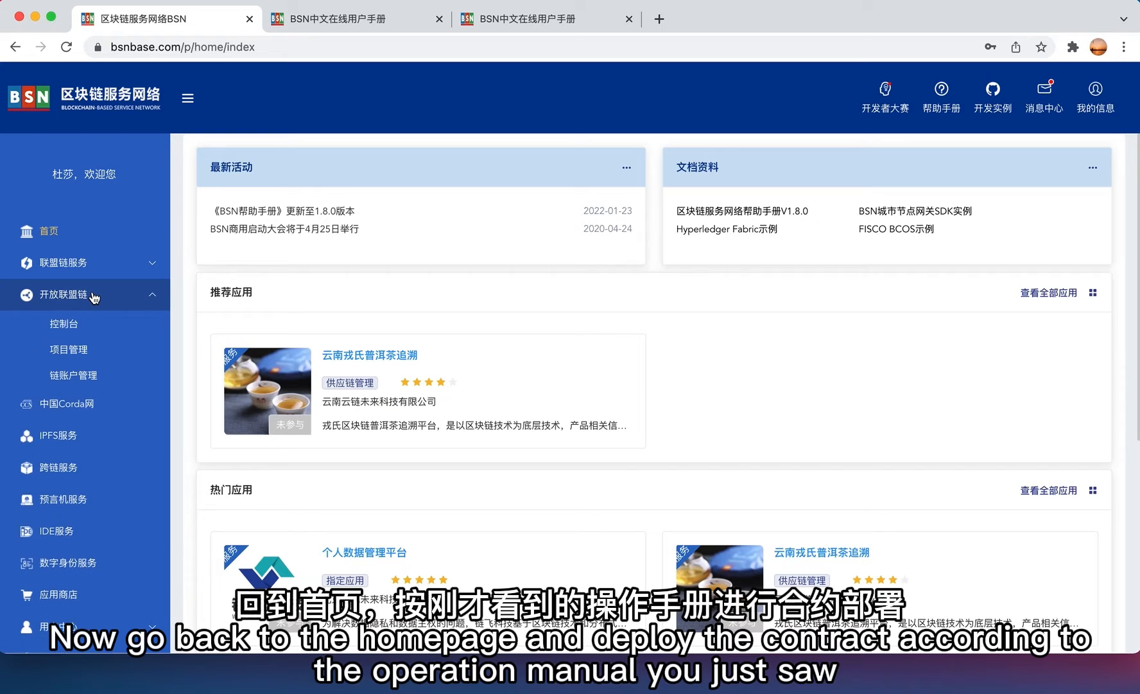
- Create project everscale-bsn on the Everscale-based 广元链 and open its 部署合约 page
click(90, 357)
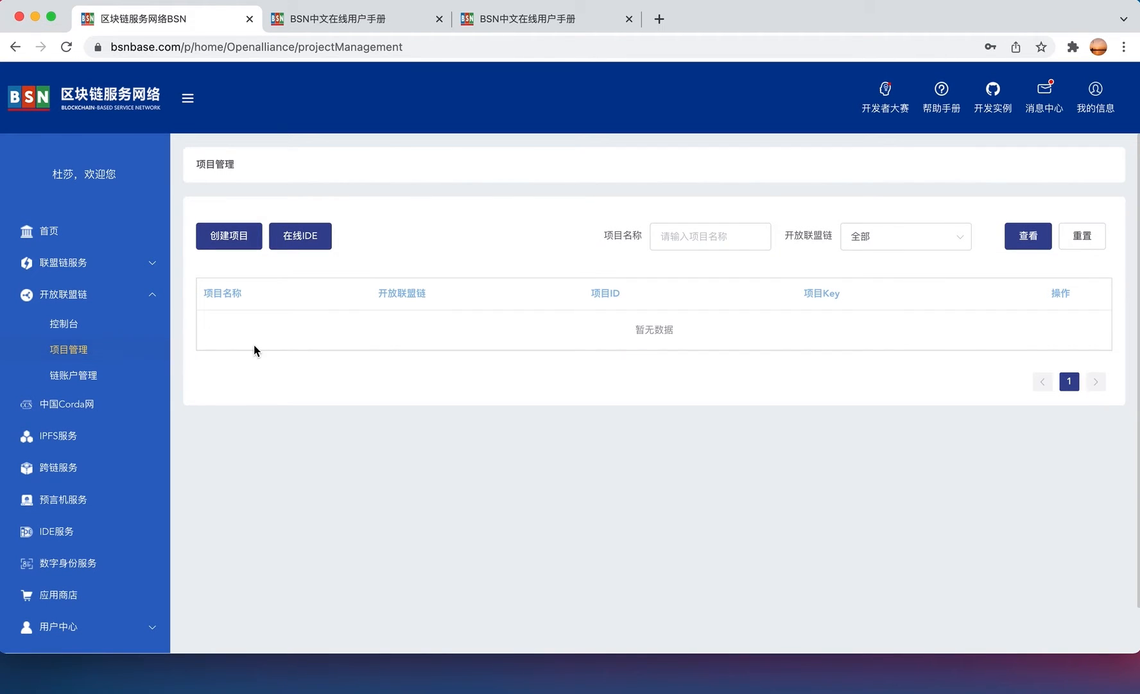
click(230, 239)
click(435, 296)
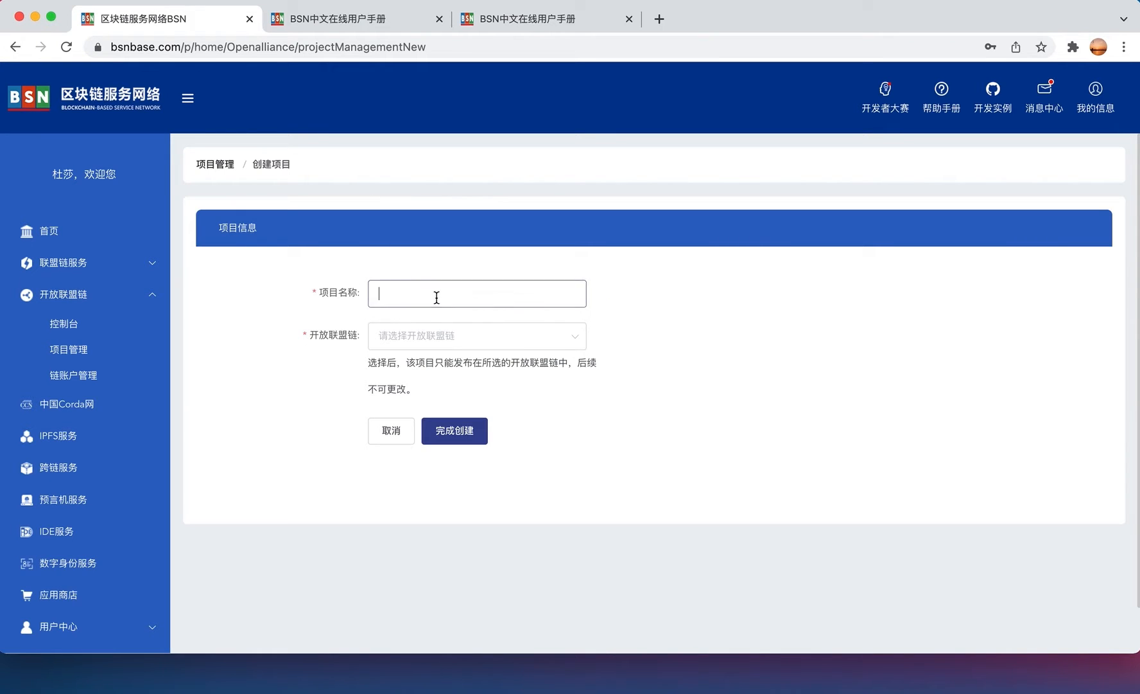
text(everscale-bsn)
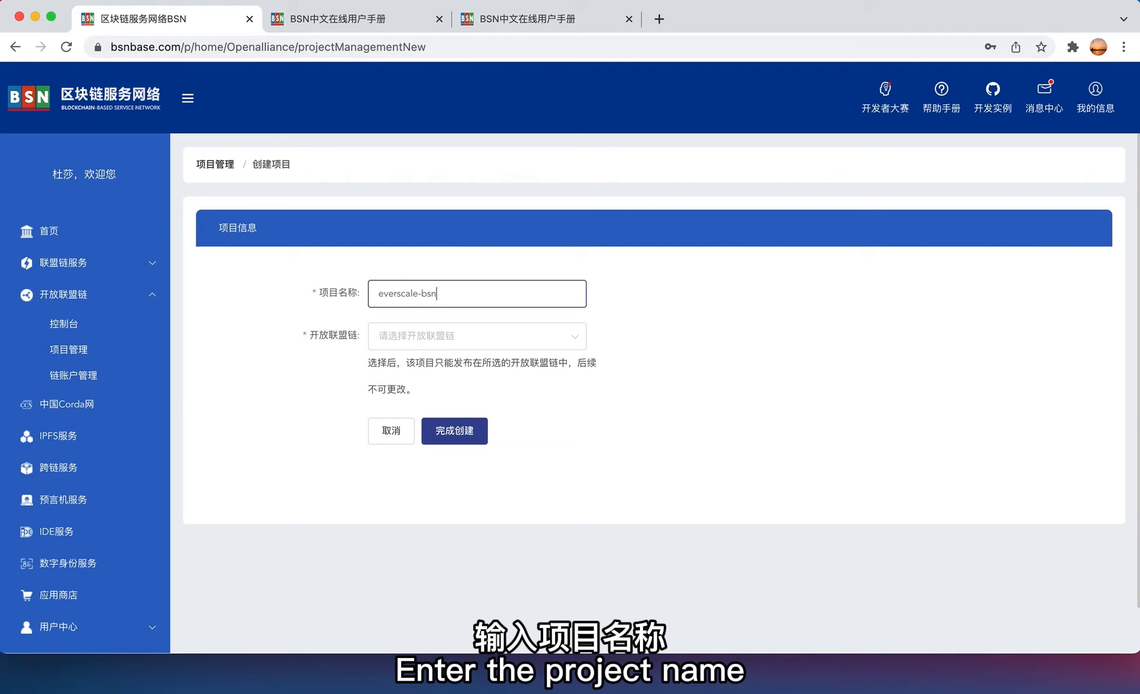
click(447, 335)
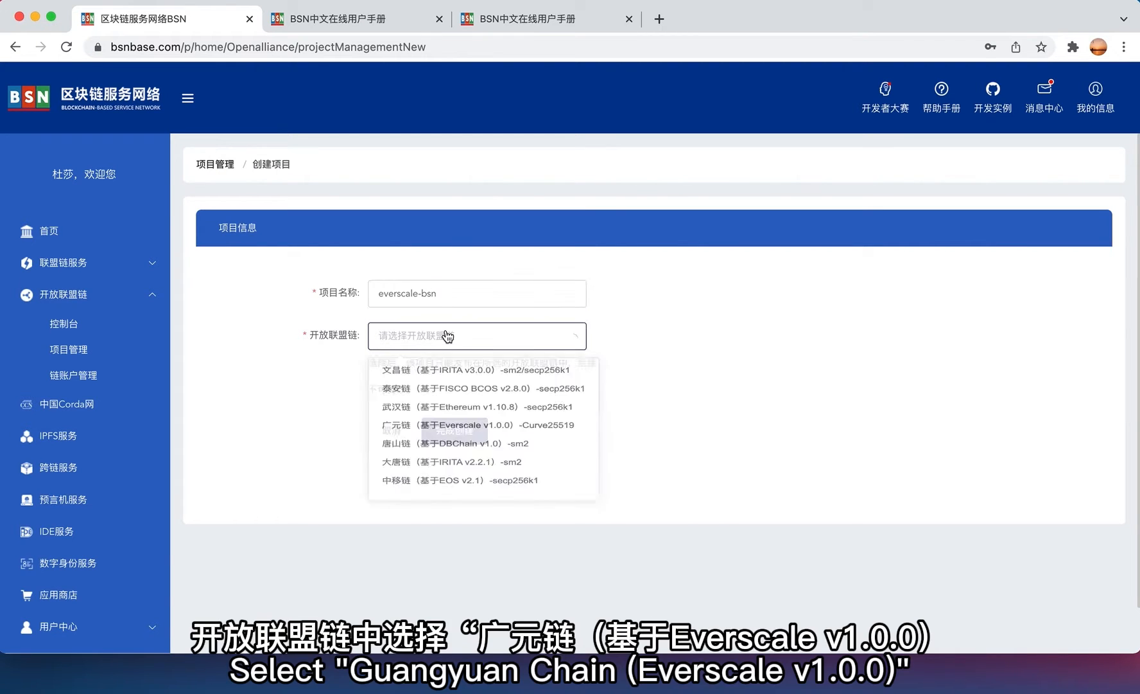
click(563, 441)
click(458, 432)
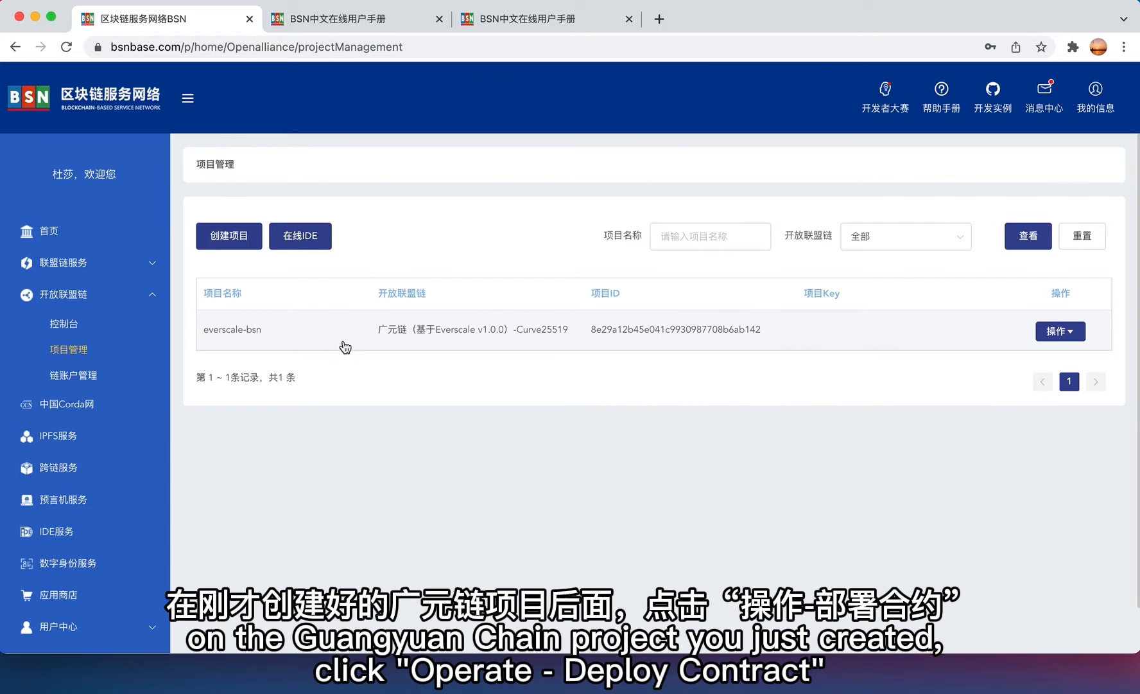
click(1071, 335)
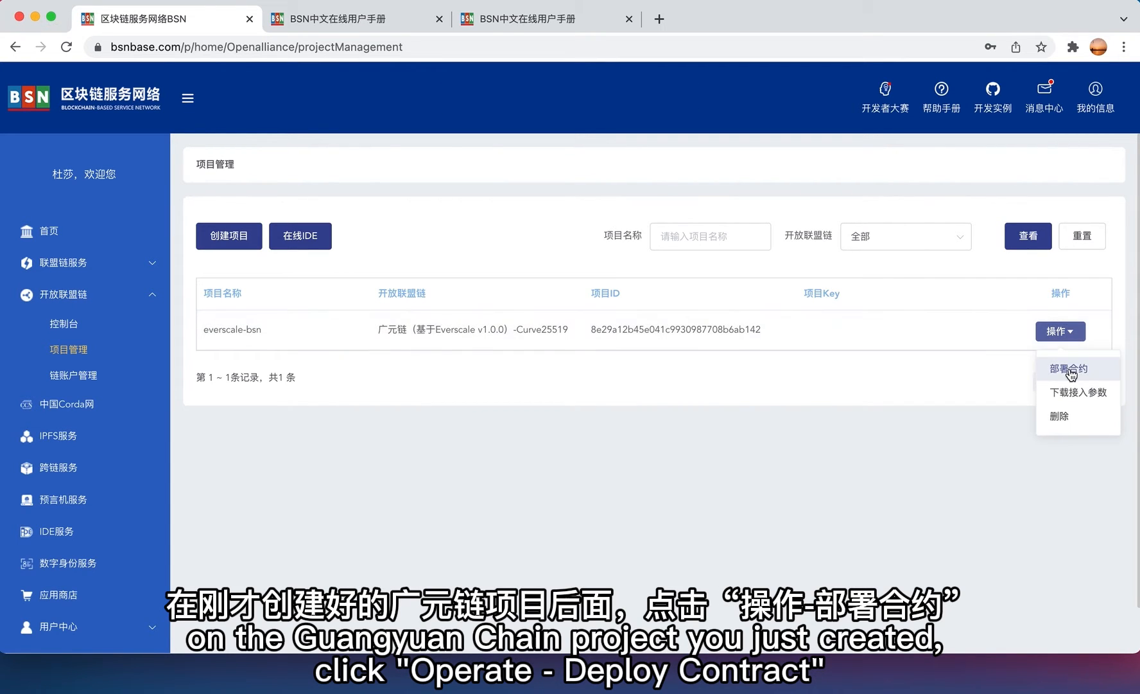
click(1071, 369)
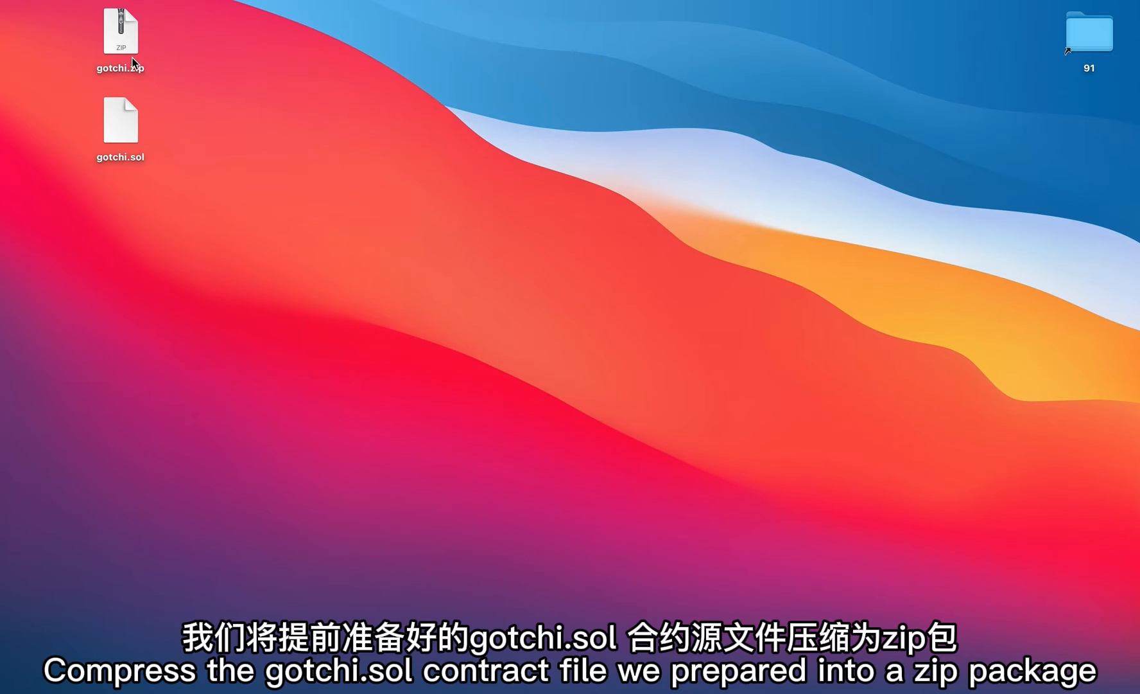
- Open gotchi.sol from the desktop in SubEthaEdit
click(128, 54)
click(120, 134)
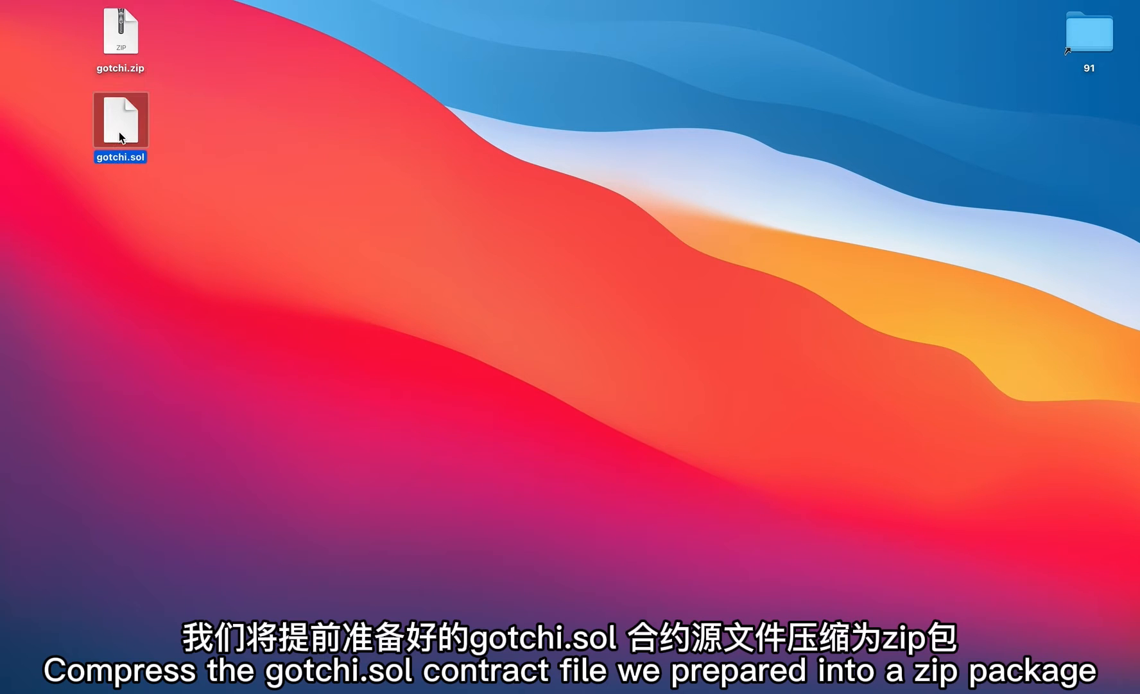
right_click(118, 132)
mouse_move(253, 160)
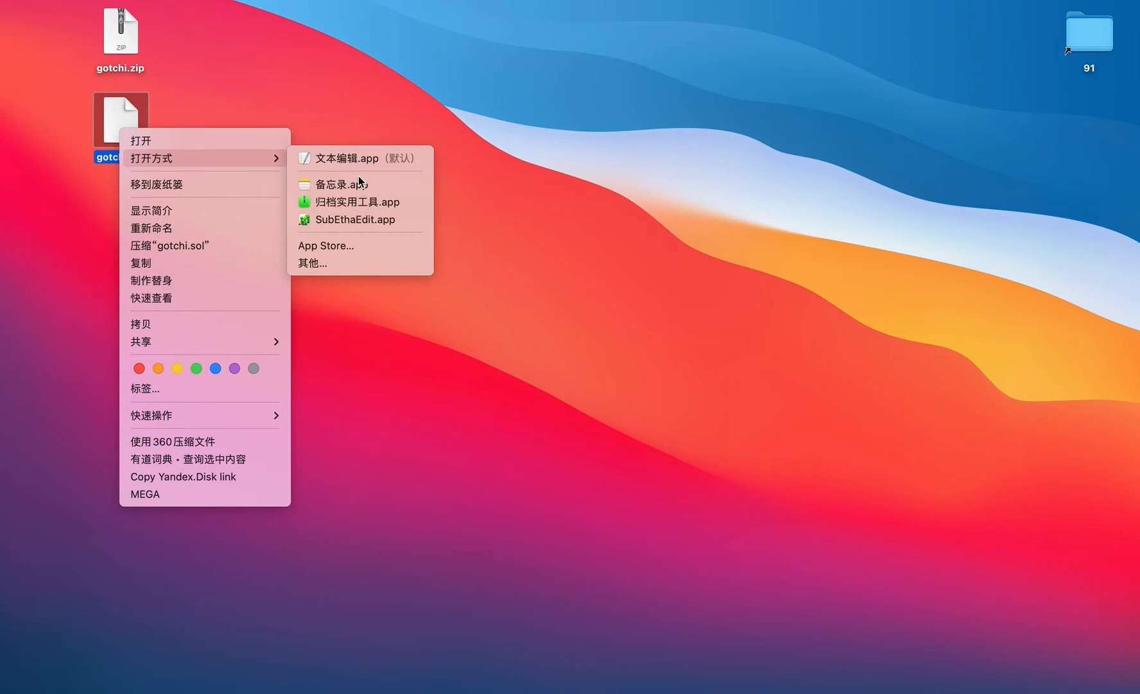
click(359, 218)
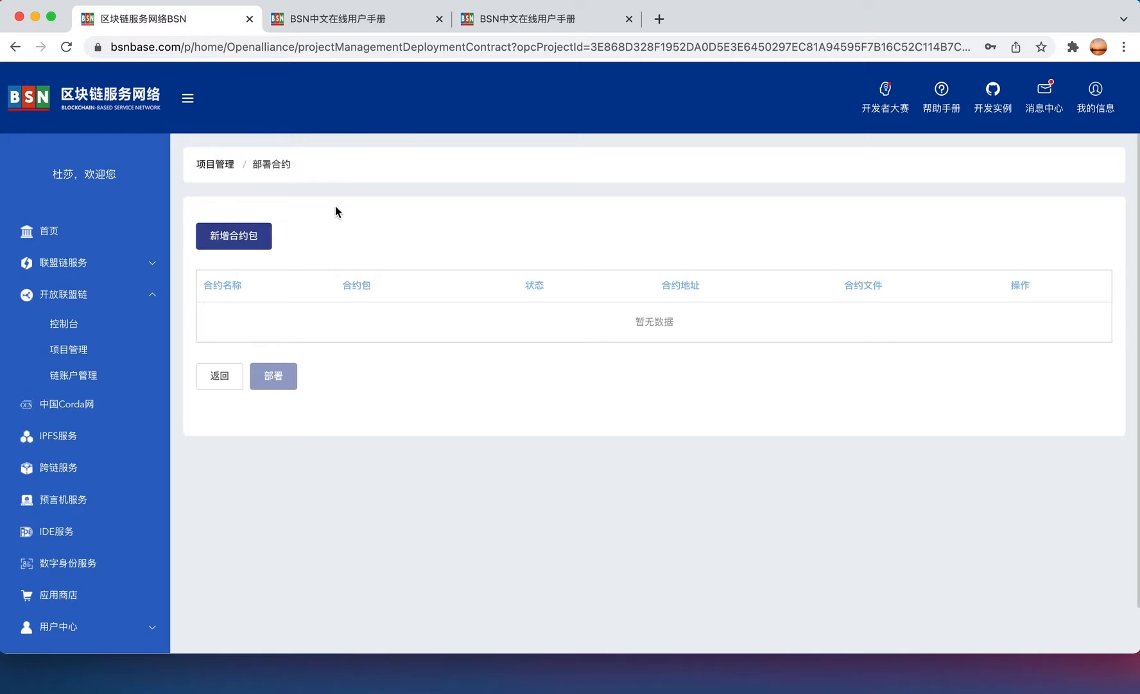
- Start a new contract package named gotchi with main file gotchi.sol
click(256, 248)
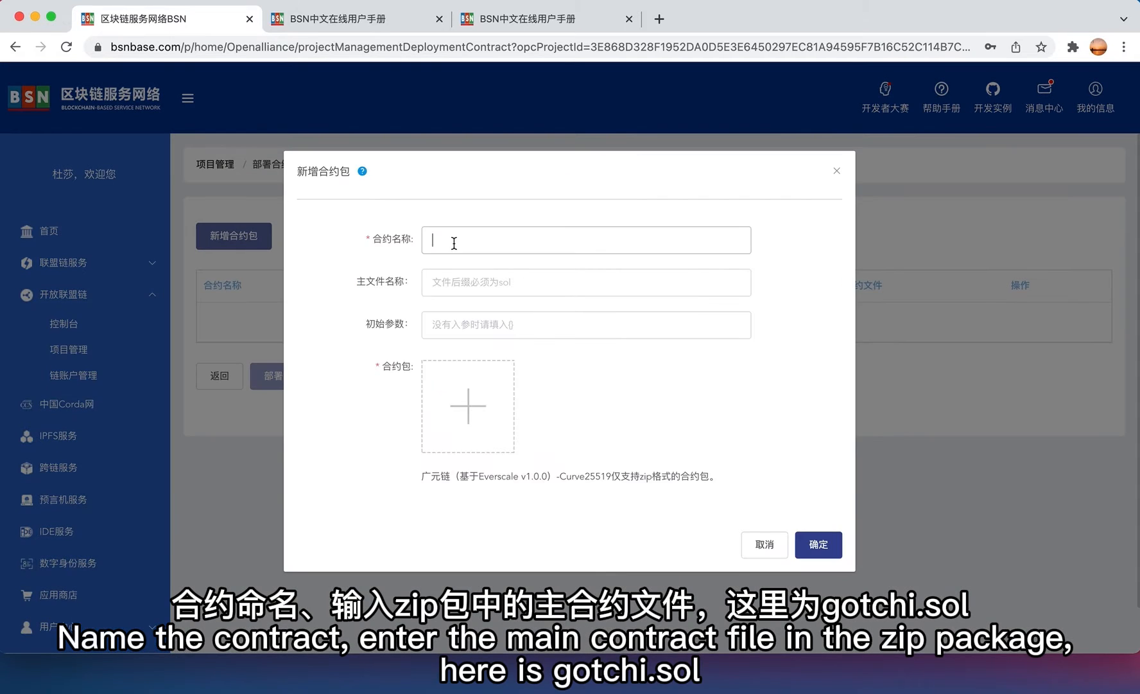
click(454, 242)
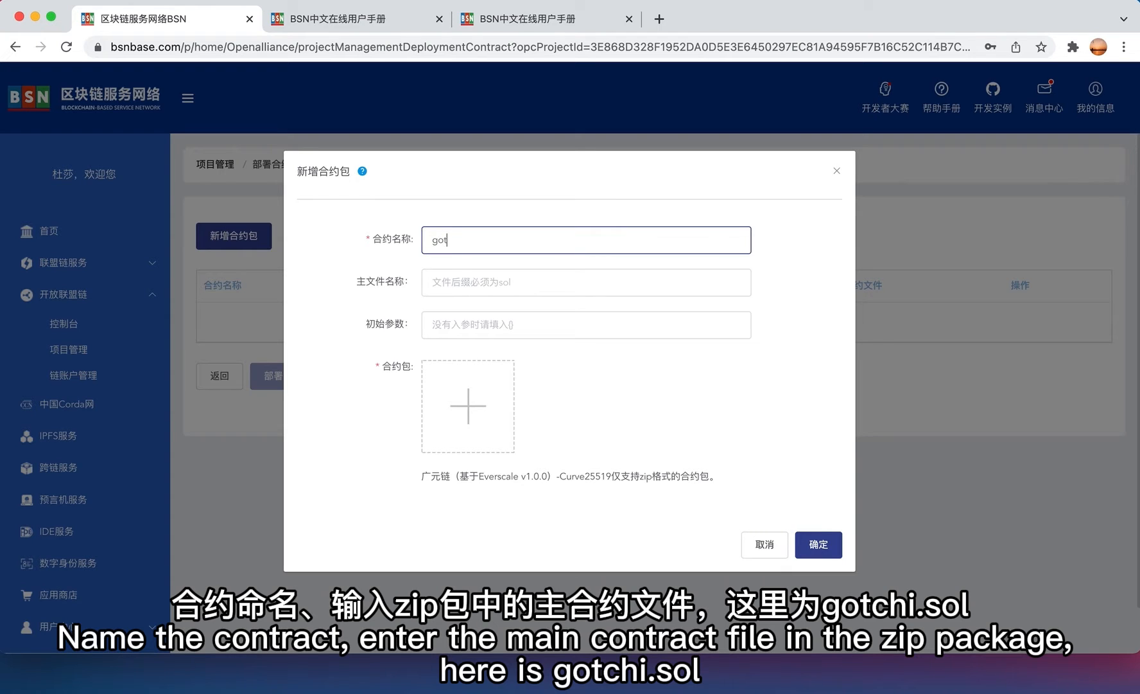
click(466, 277)
text(gotchi.)
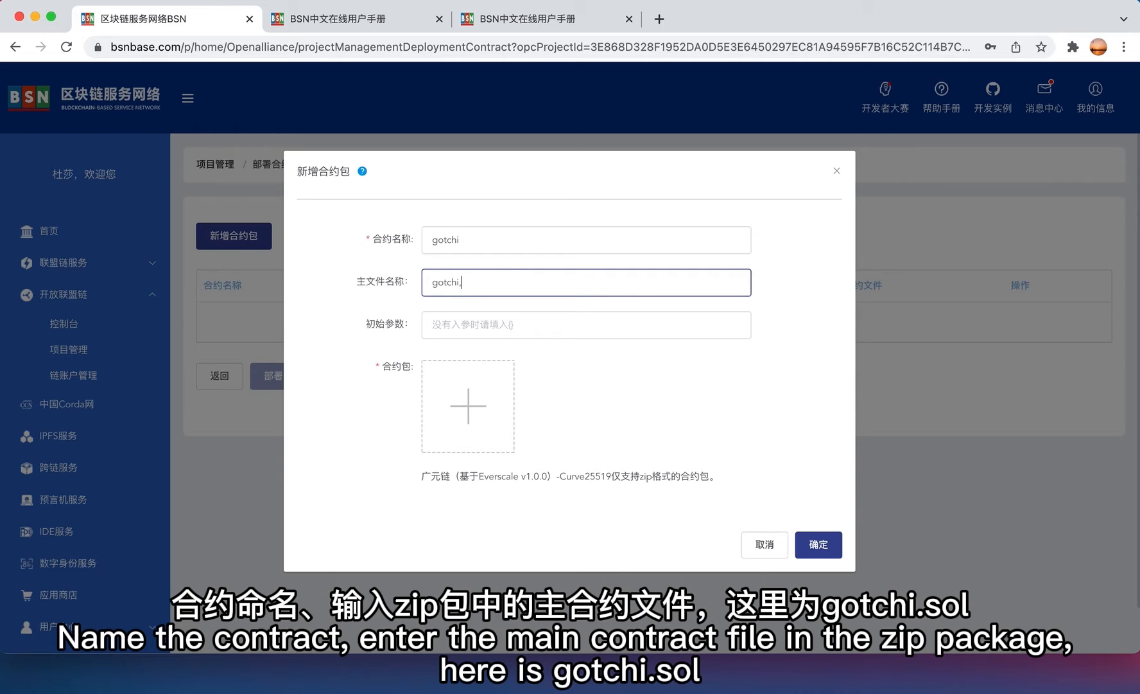
text(sol)
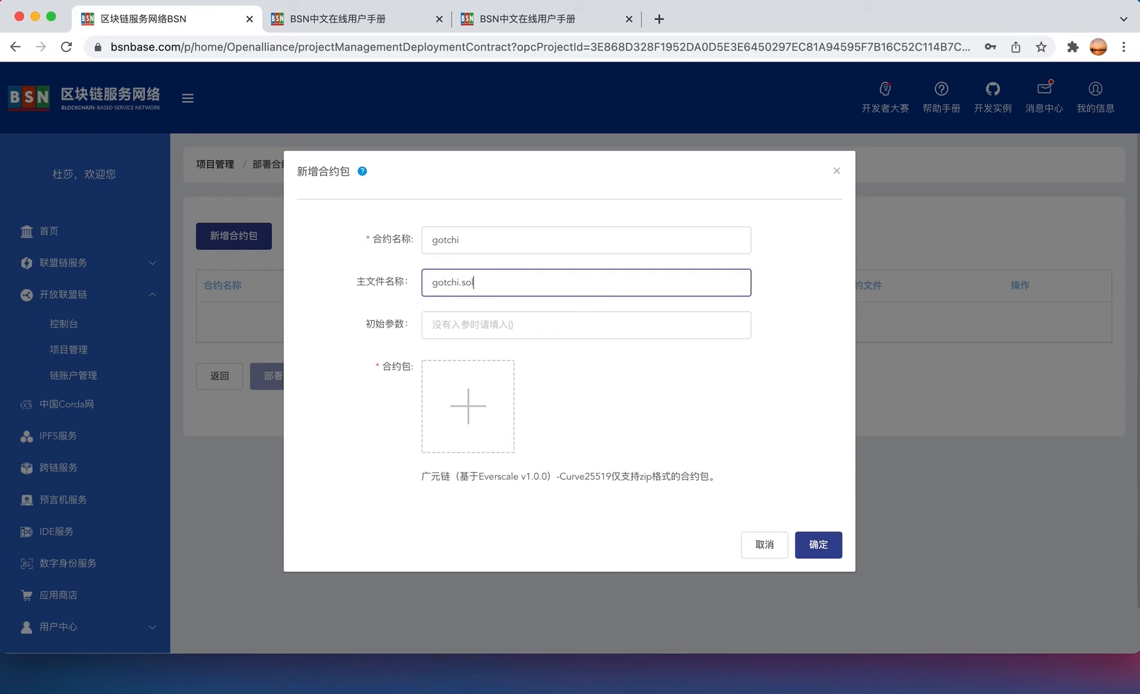
click(35, 16)
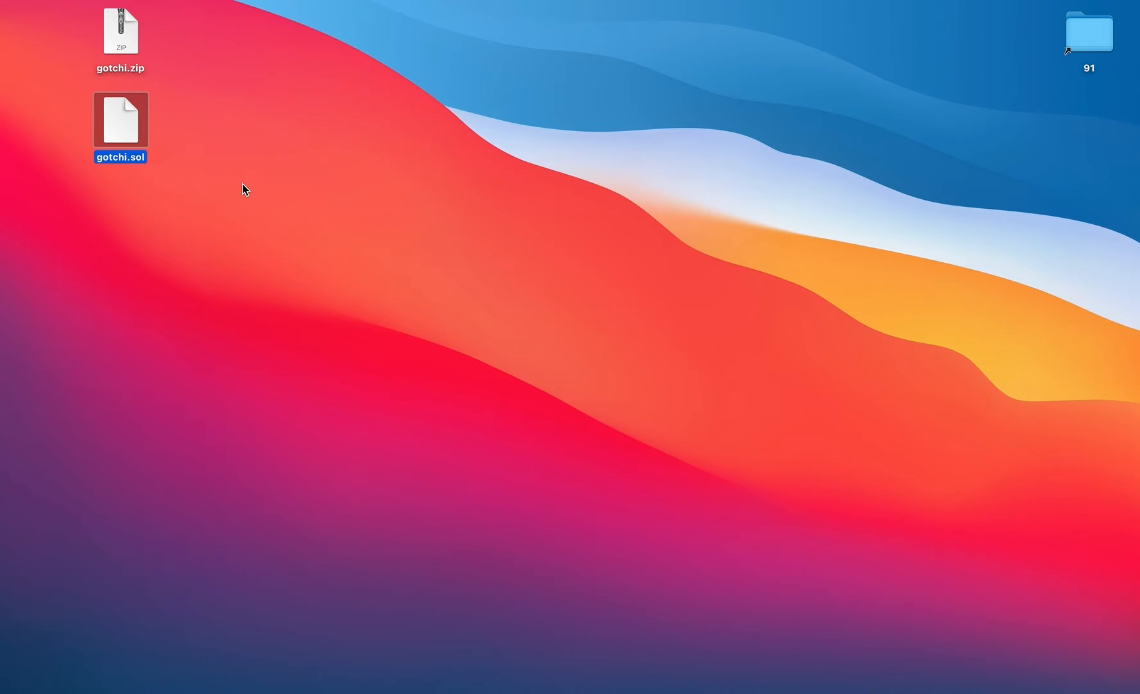
click(277, 323)
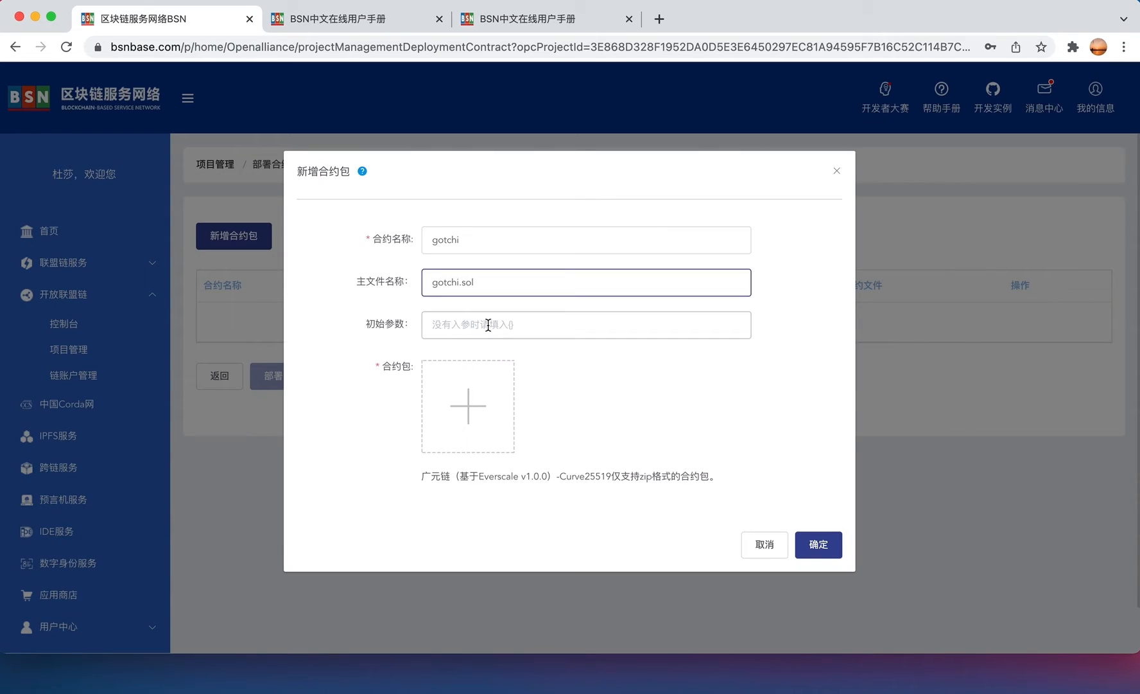
- Set initial parameters to {}, upload gotchi.zip, and save the package
click(532, 325)
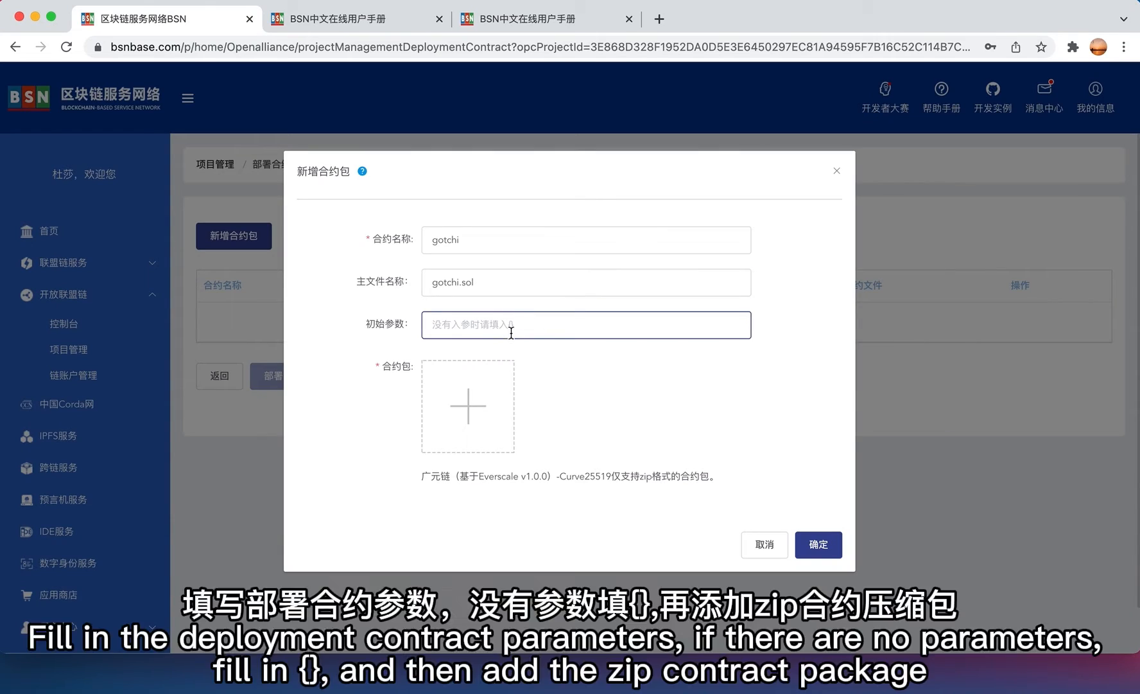
text({})
click(482, 397)
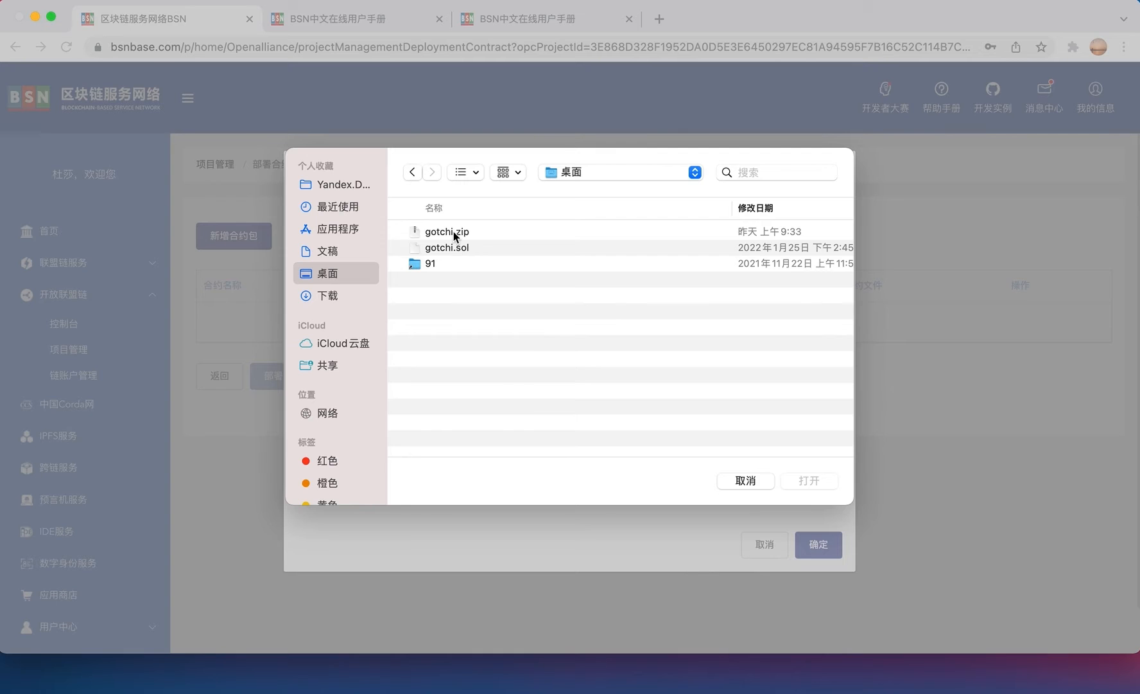
click(453, 231)
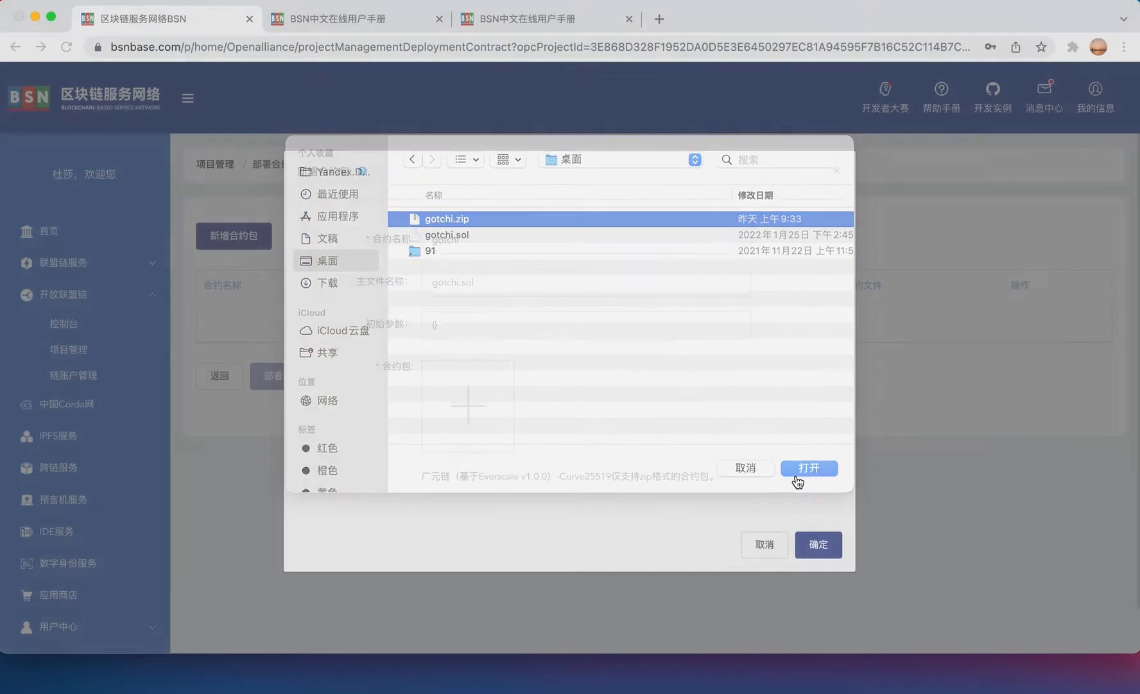
click(811, 480)
click(819, 544)
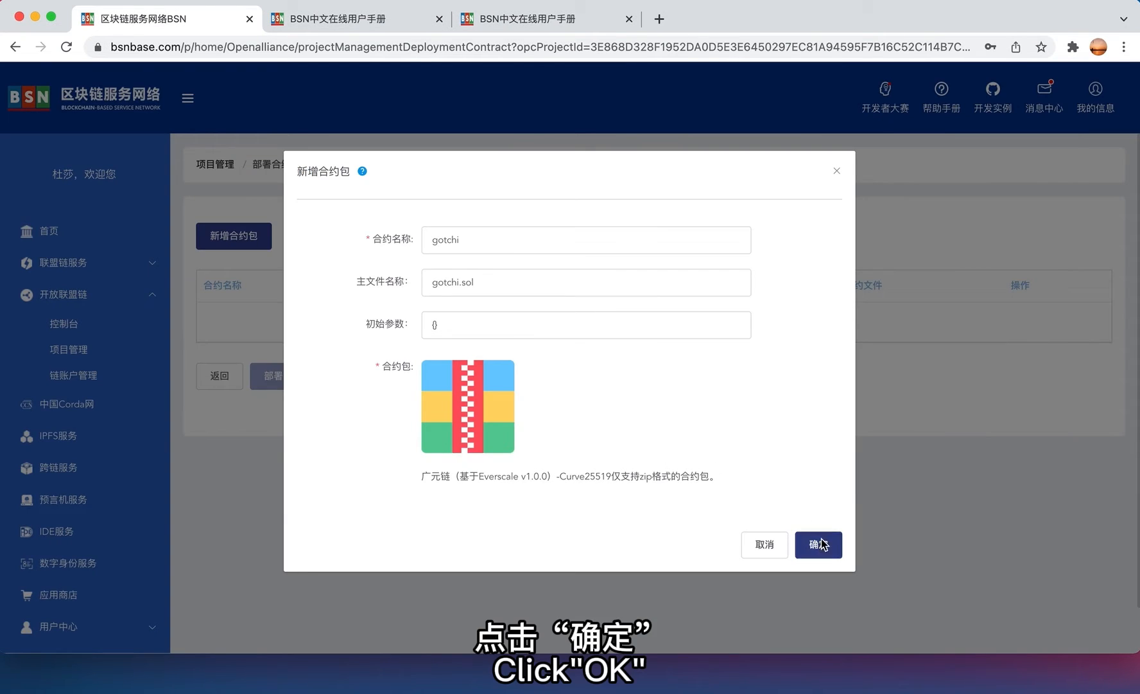
- Deploy the gotchi contract and download its contract files once it shows 部署成功
click(275, 384)
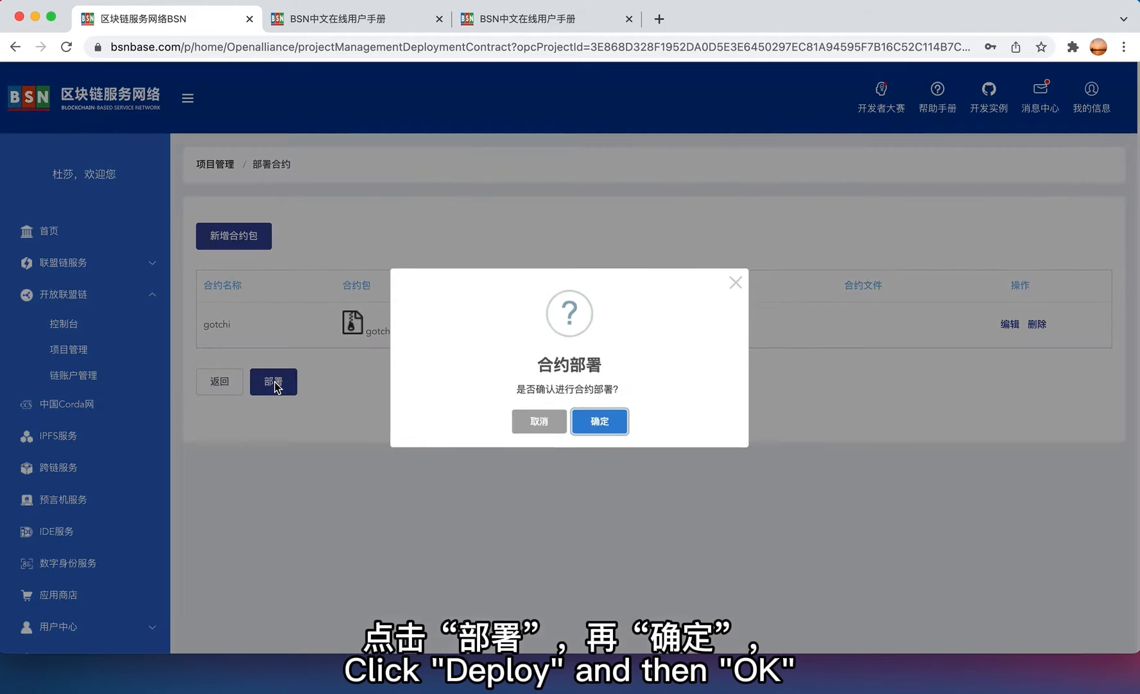
click(600, 421)
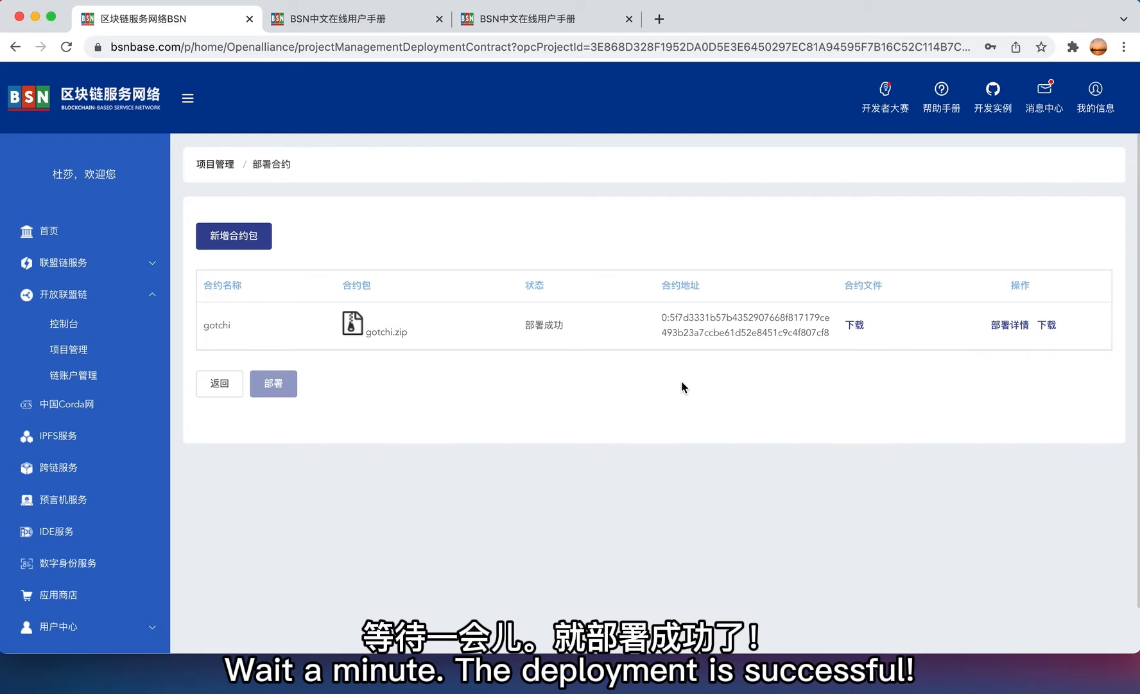
click(859, 328)
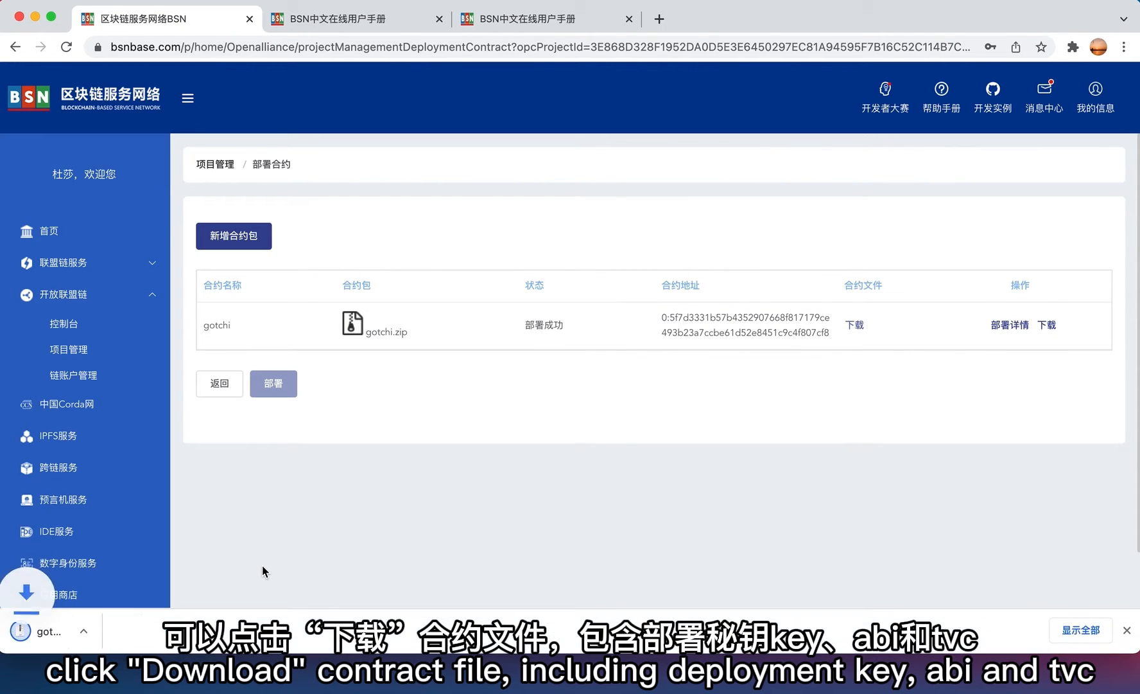
- Show the downloaded gotchi files in Finder and open gotchi.abi.json in SubEthaEdit
click(166, 630)
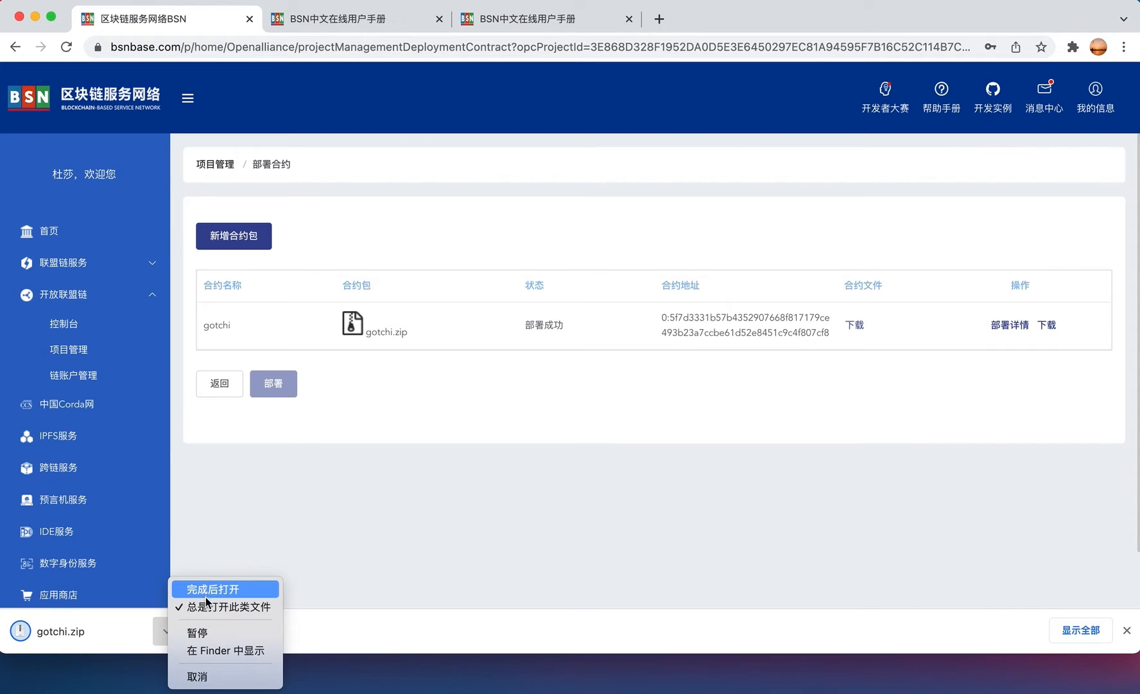
click(225, 651)
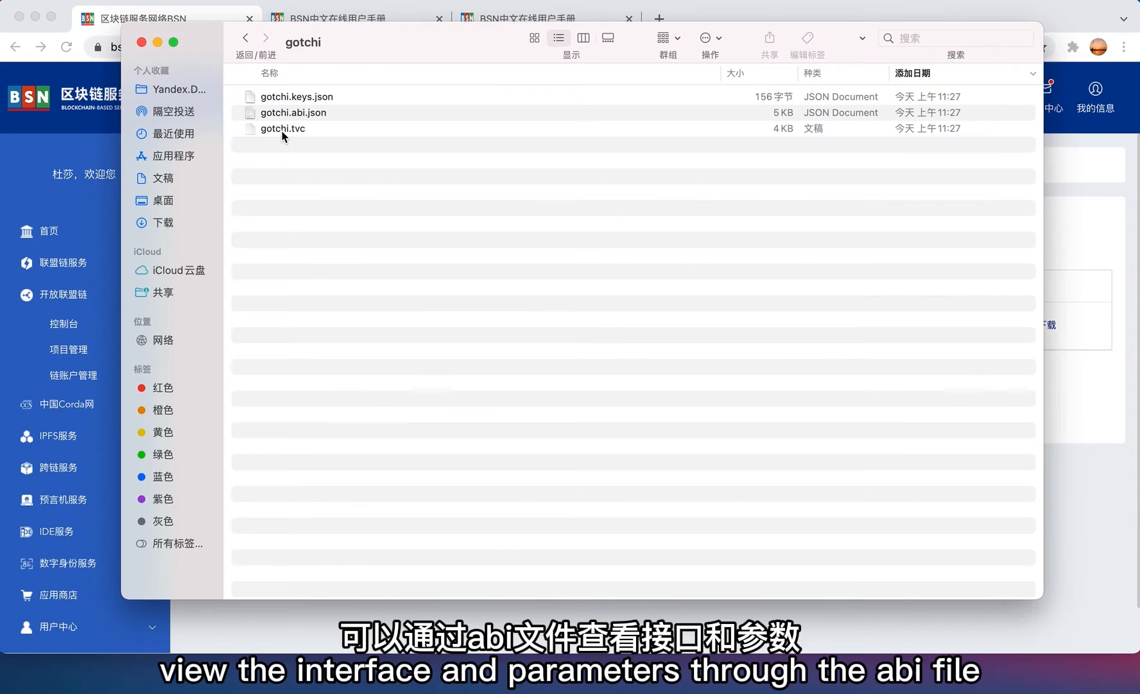
click(286, 130)
click(317, 116)
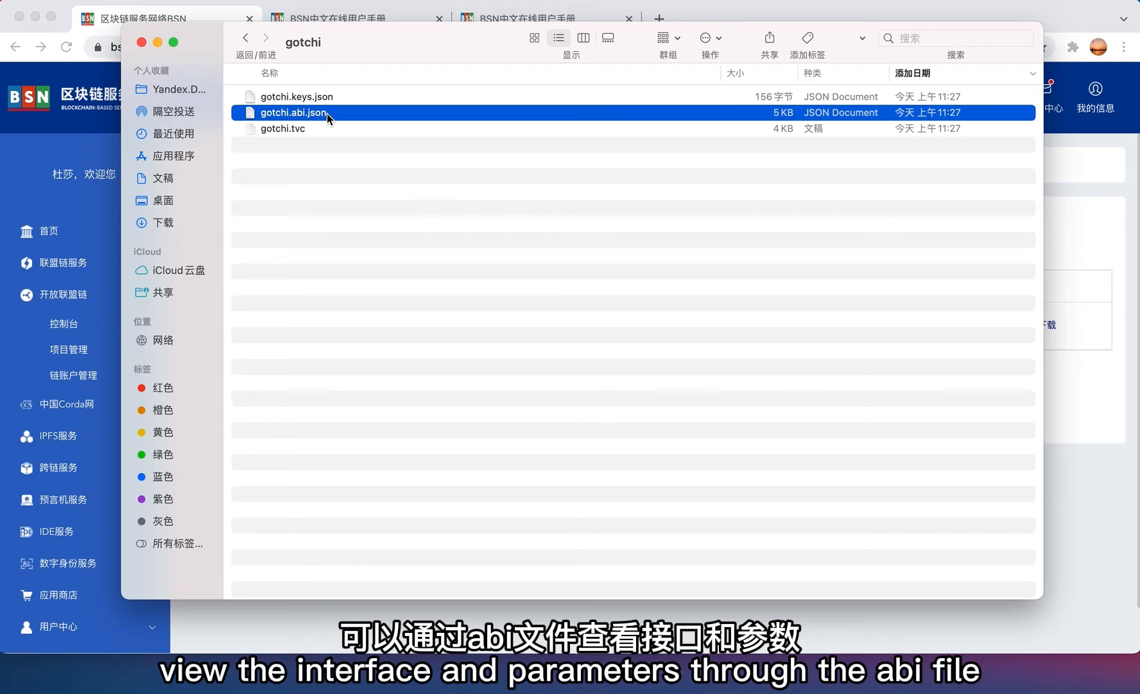
right_click(327, 113)
mouse_move(404, 143)
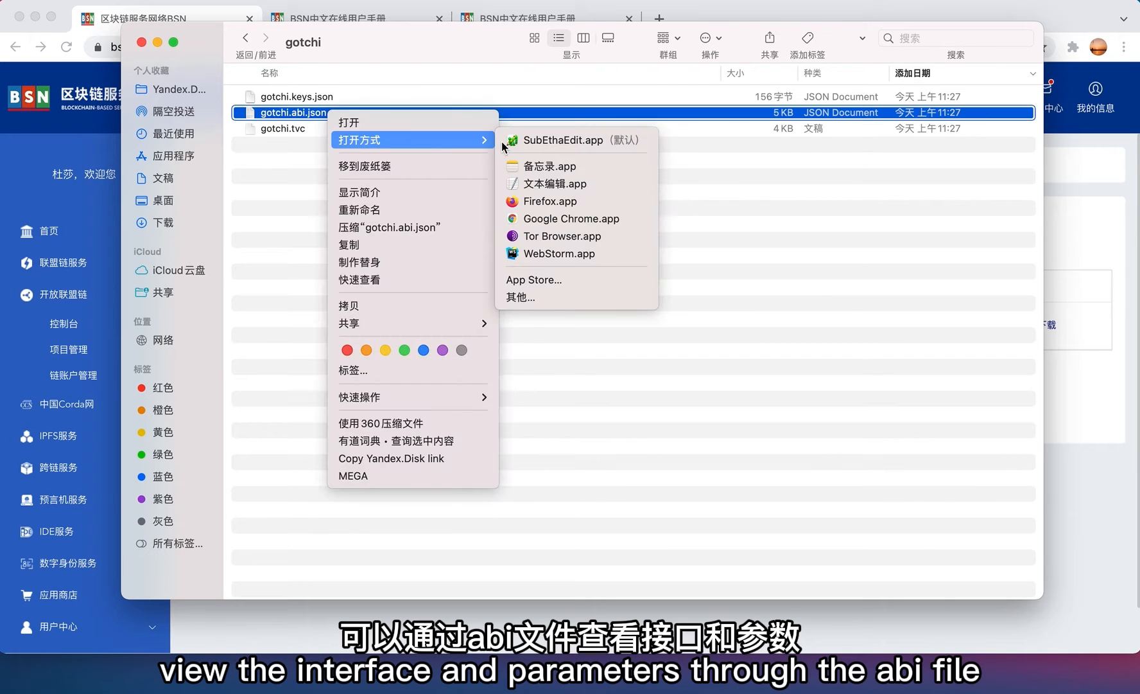
click(539, 142)
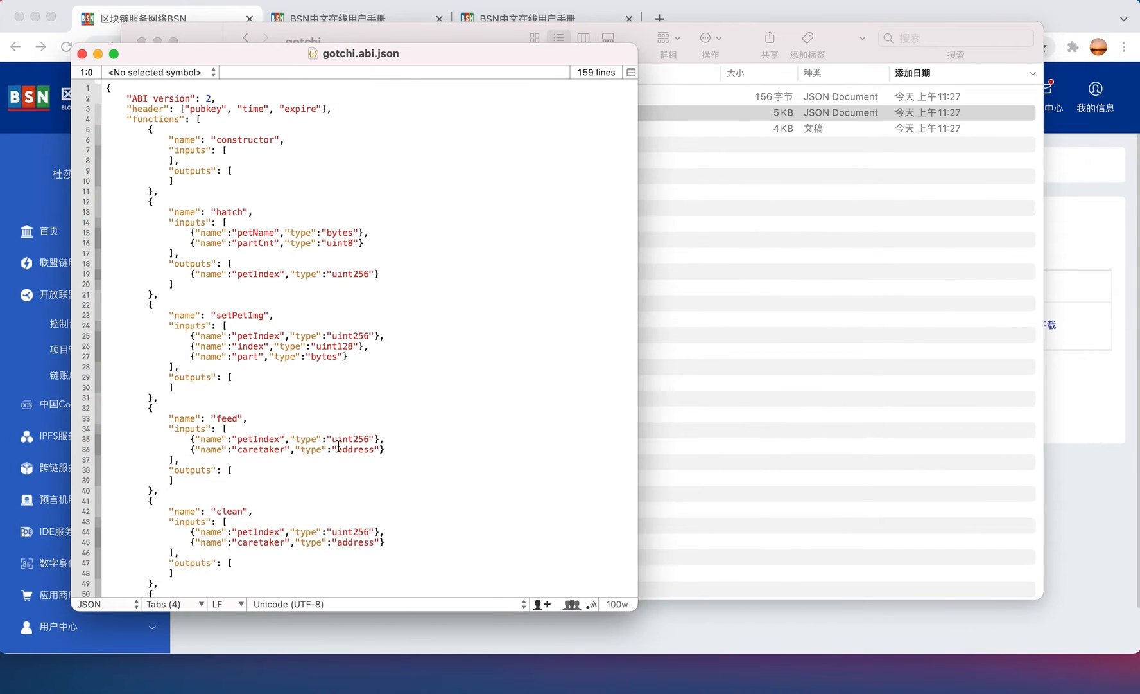
scroll(339, 445, down, 20)
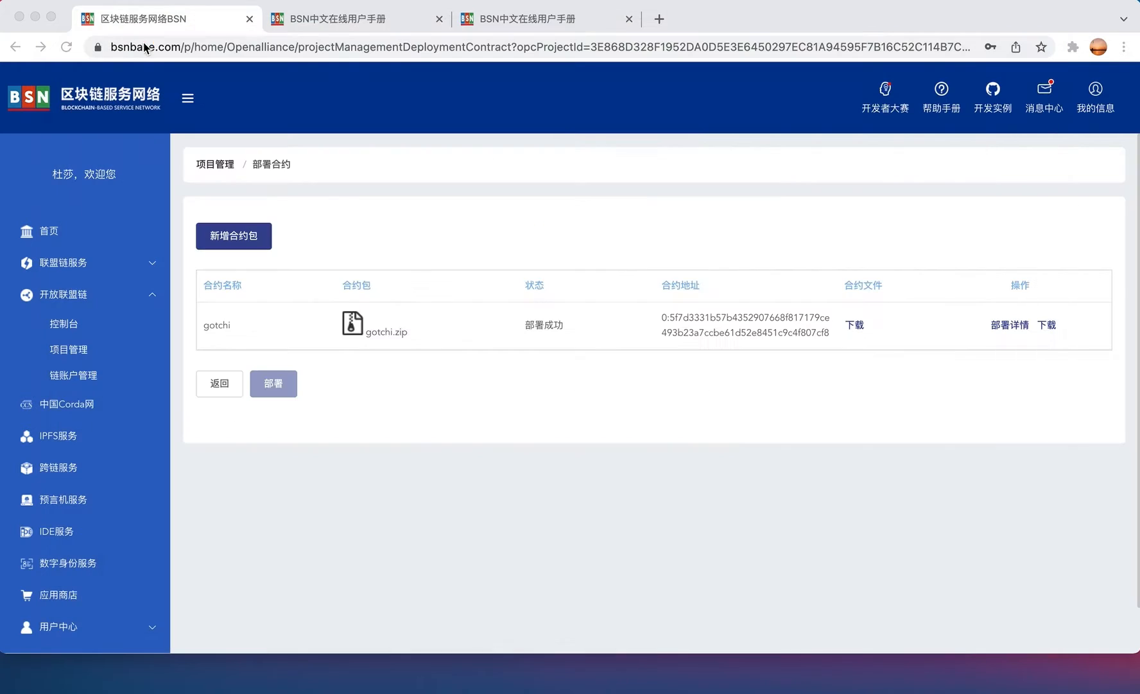
- In 链账户管理, create chain account everscale on 广元链, bound to the gotchi contract
click(423, 472)
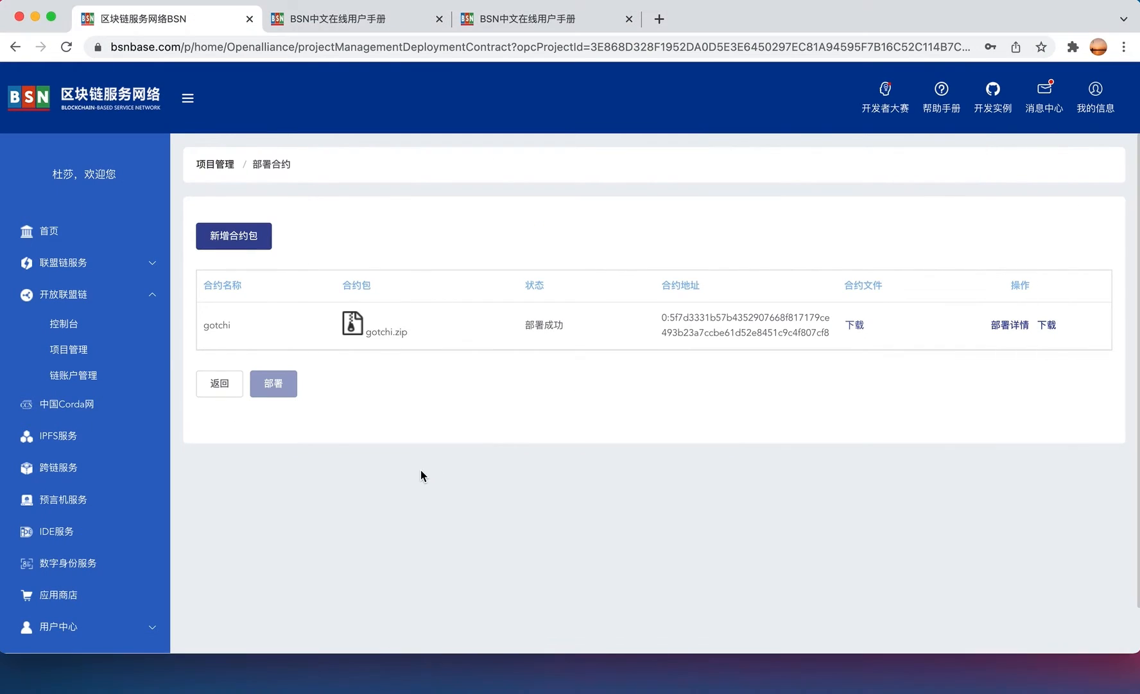
click(82, 377)
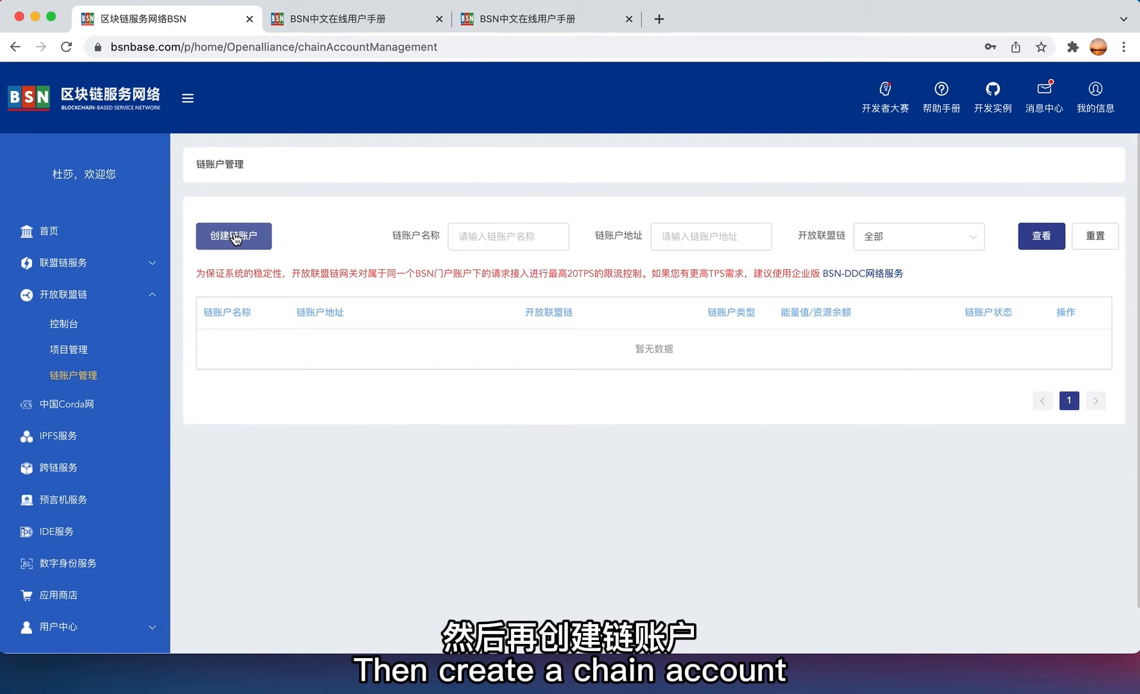
click(223, 237)
click(423, 286)
text(ev)
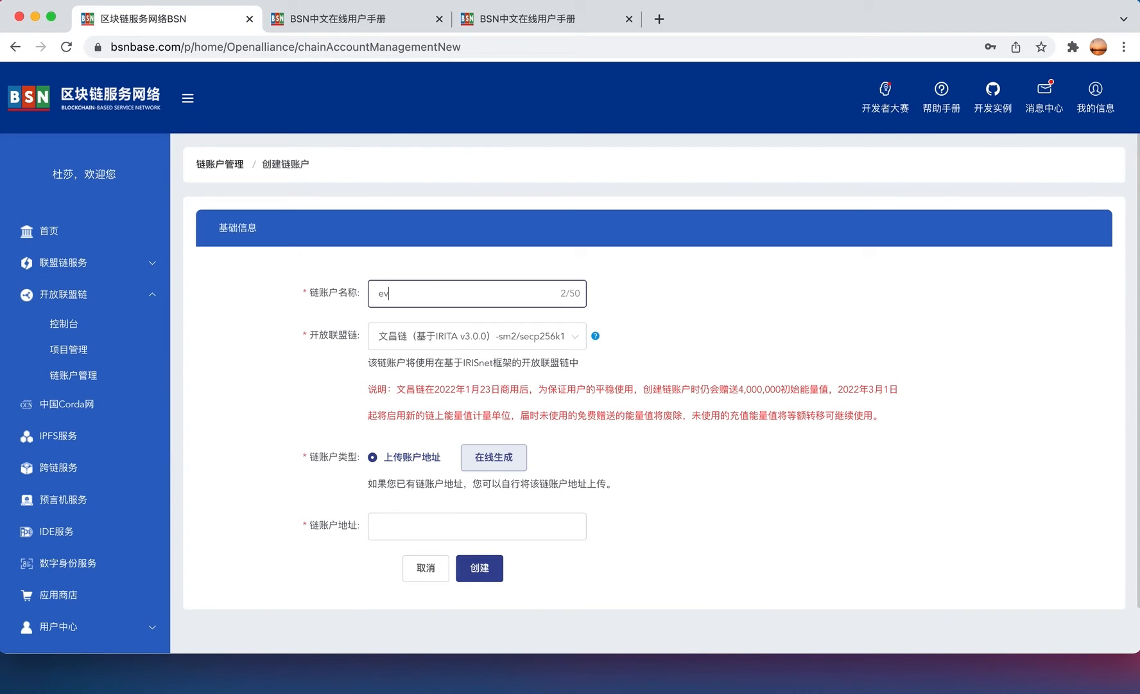
text(erscale)
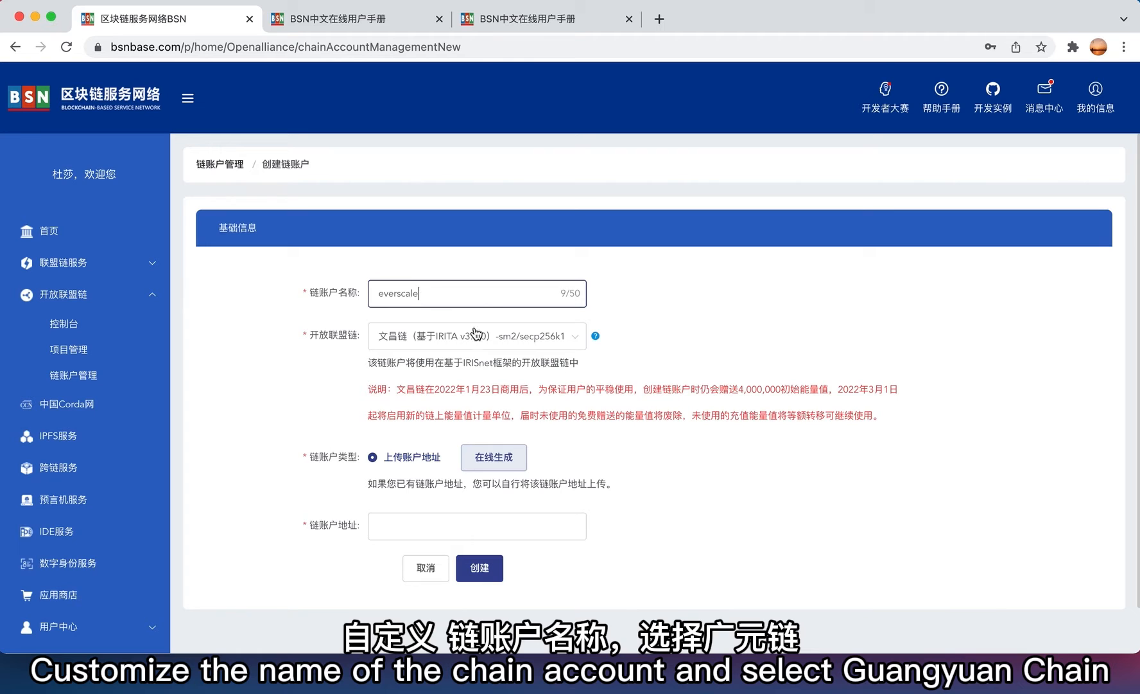
click(476, 334)
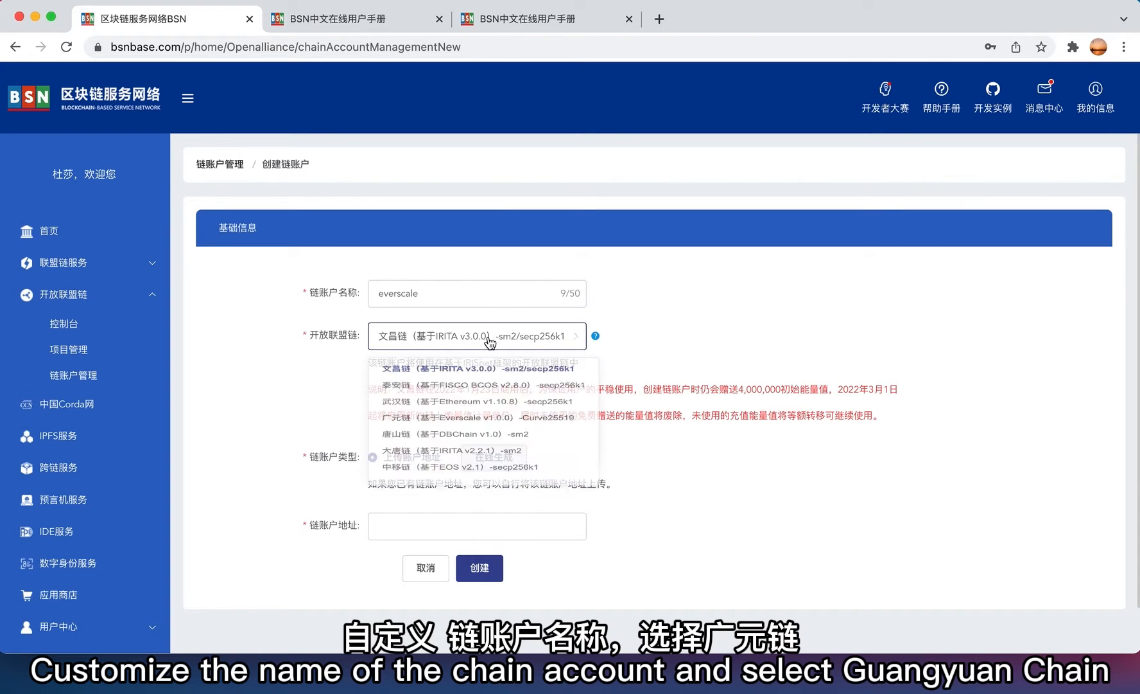
click(446, 436)
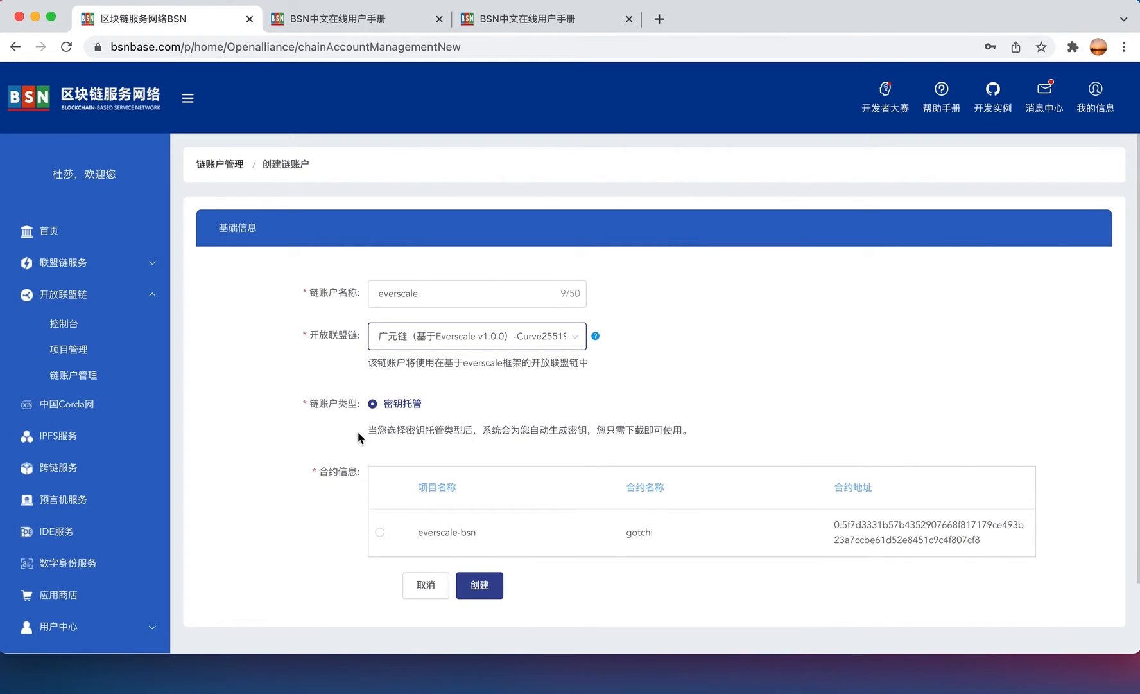
scroll(357, 431, down, 2)
click(379, 470)
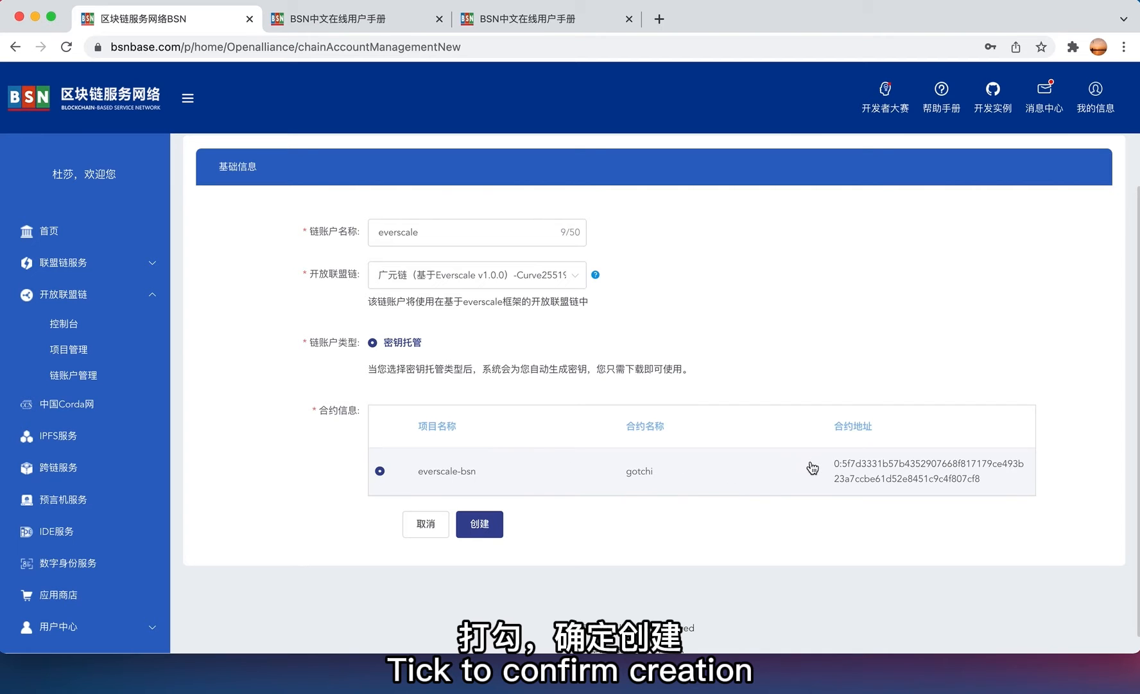
click(480, 525)
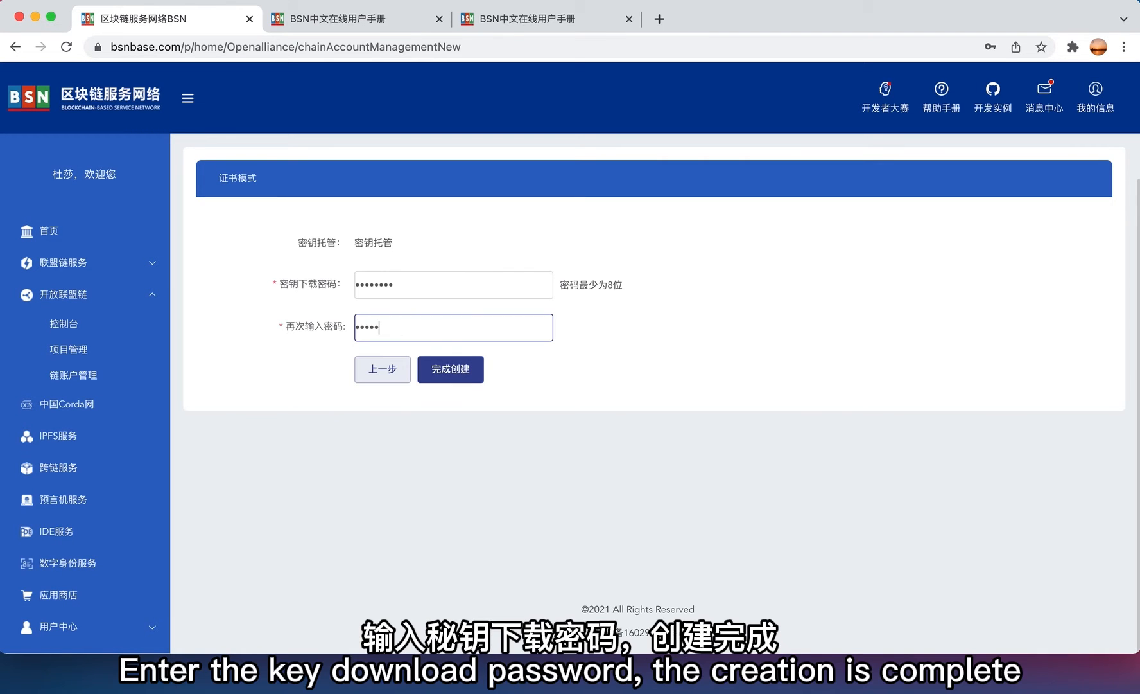
click(463, 369)
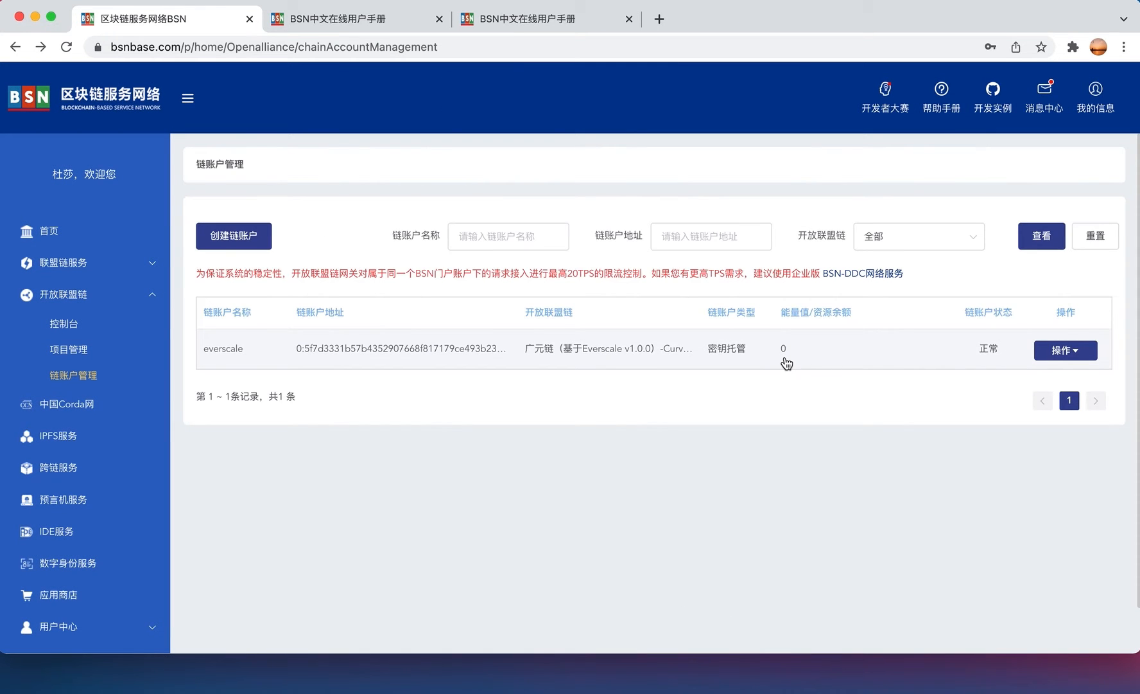
- Check the everscale account's details and address, then go back to the account list
click(1085, 355)
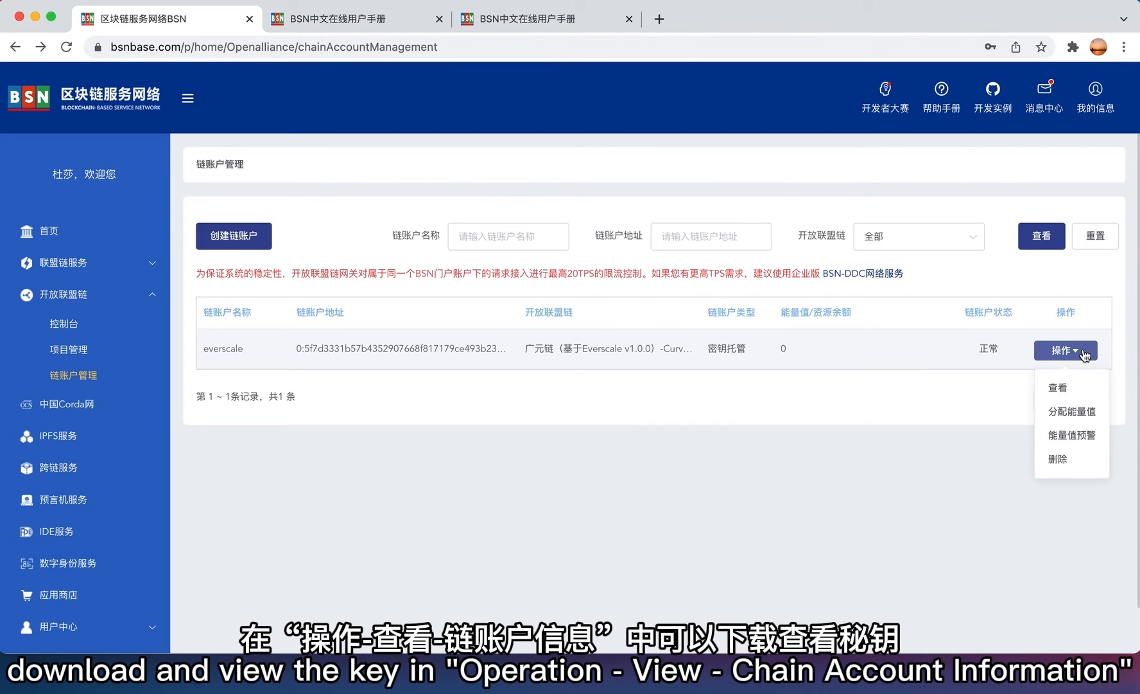
click(1076, 390)
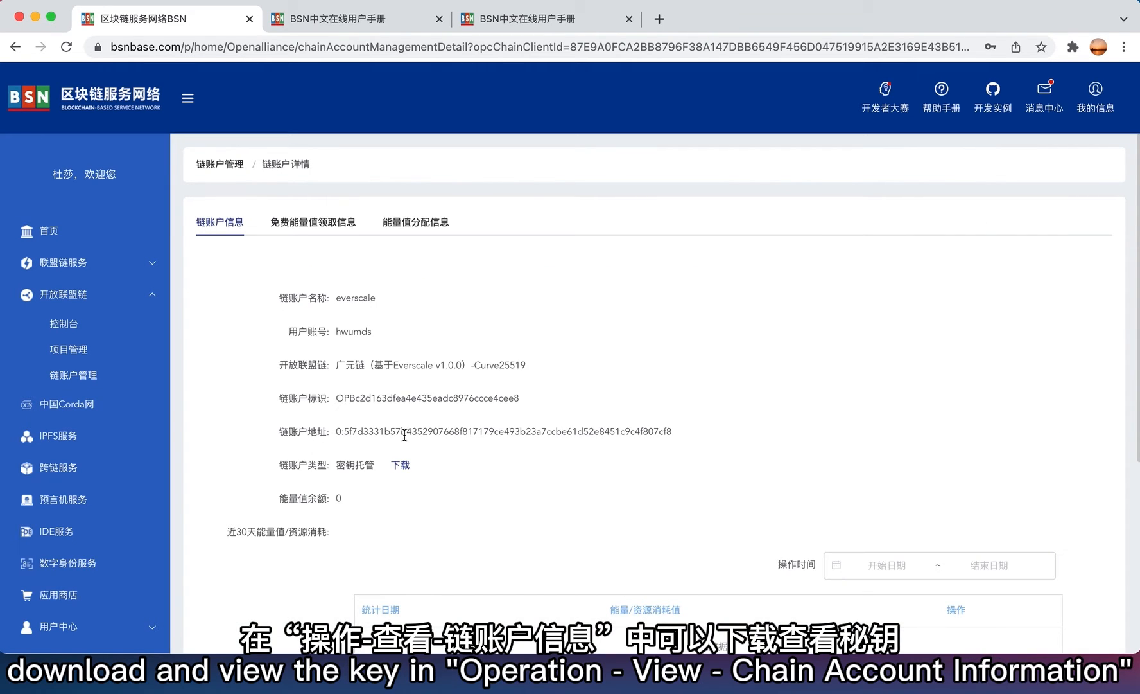
double_click(428, 431)
click(467, 460)
scroll(463, 449, down, 1)
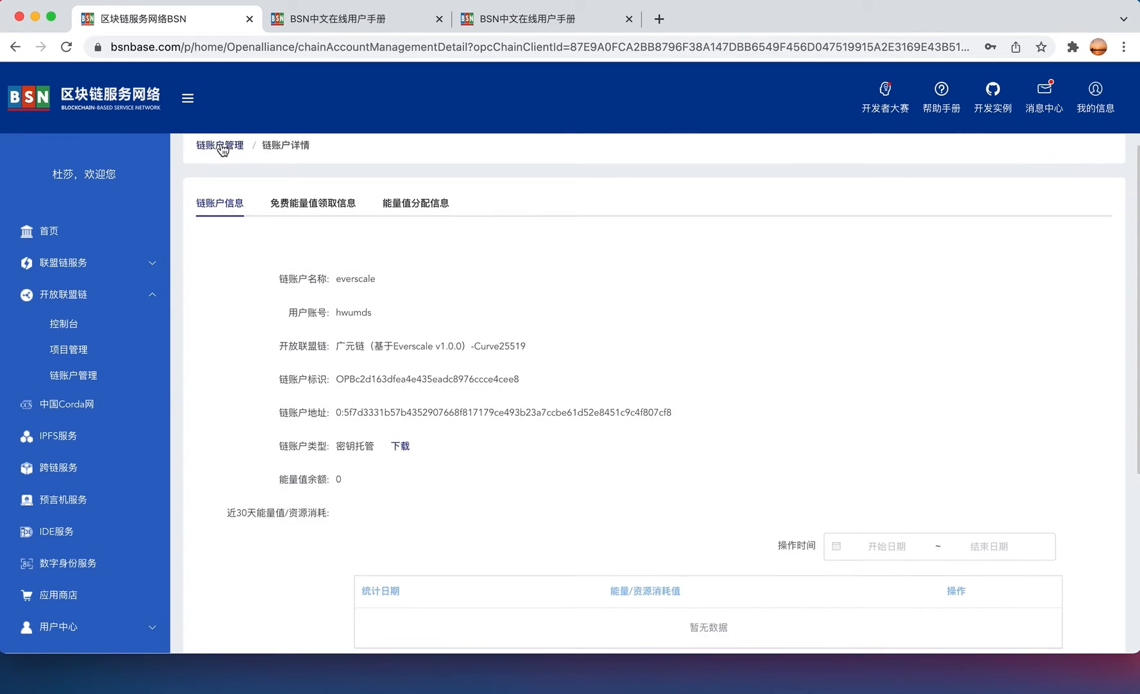
click(223, 148)
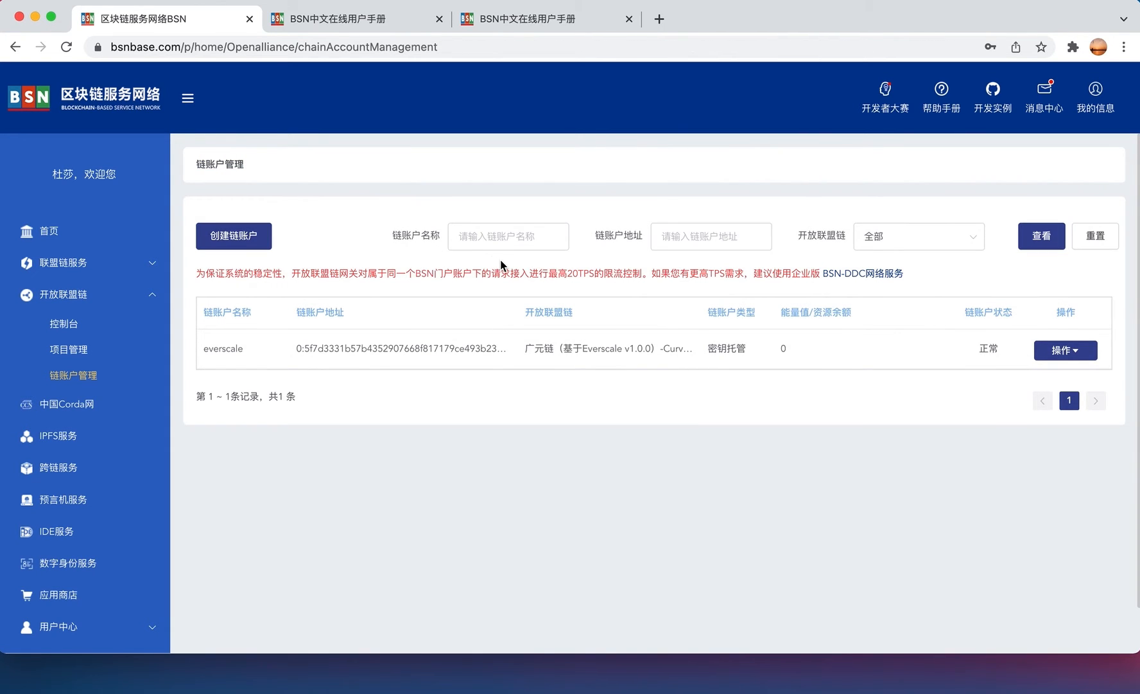
- Allocate a custom 1 yuan to everscale, buying 400,000,000 energy, and confirm
click(1065, 350)
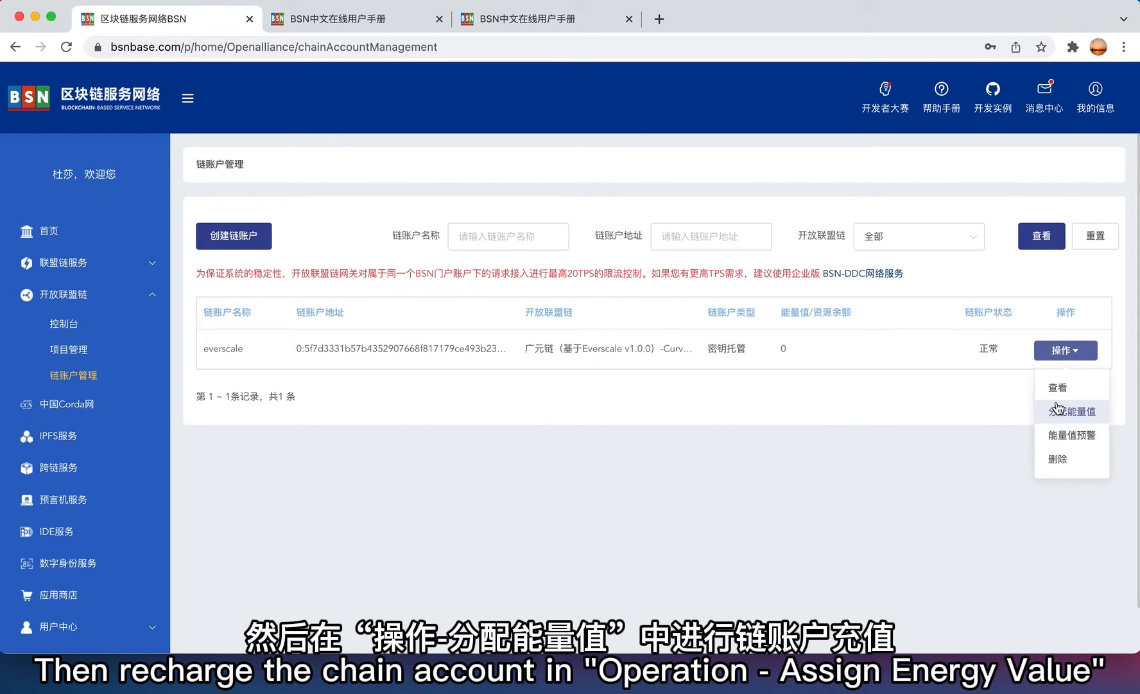
click(1072, 409)
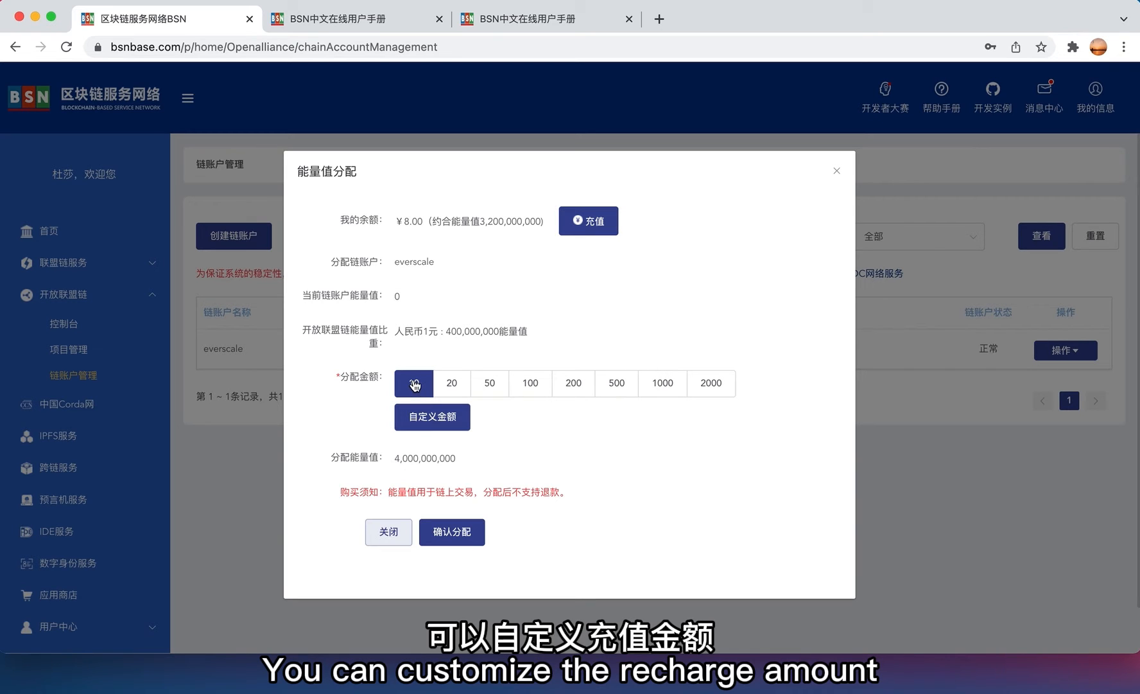
click(432, 422)
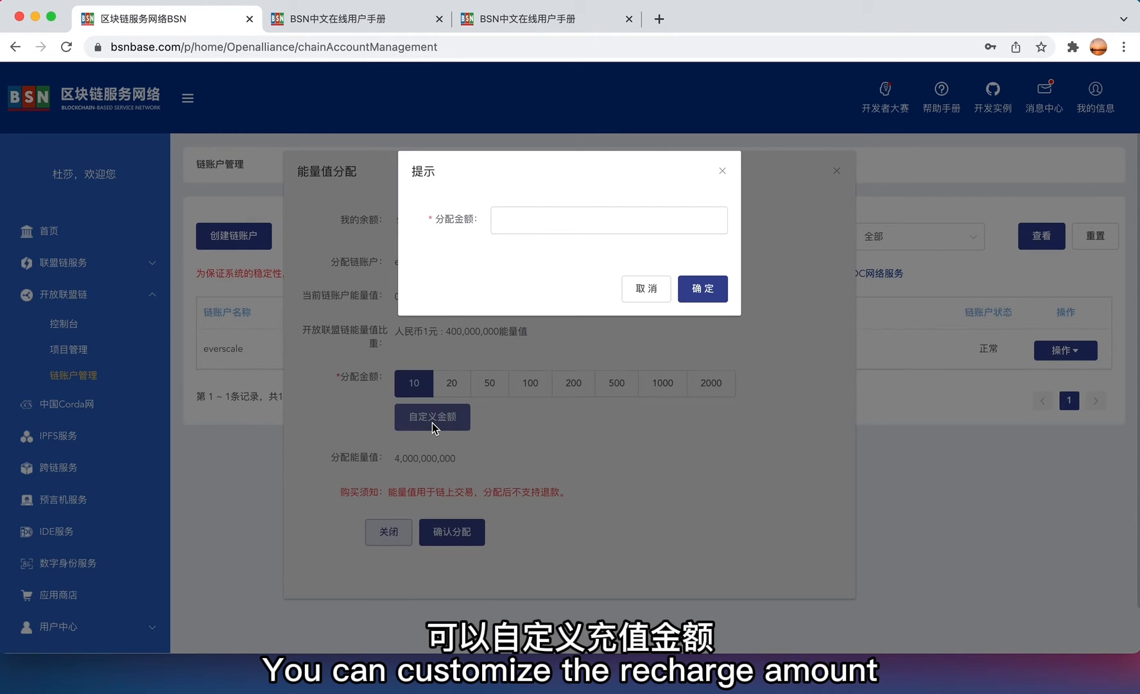
click(517, 230)
text(1)
click(701, 288)
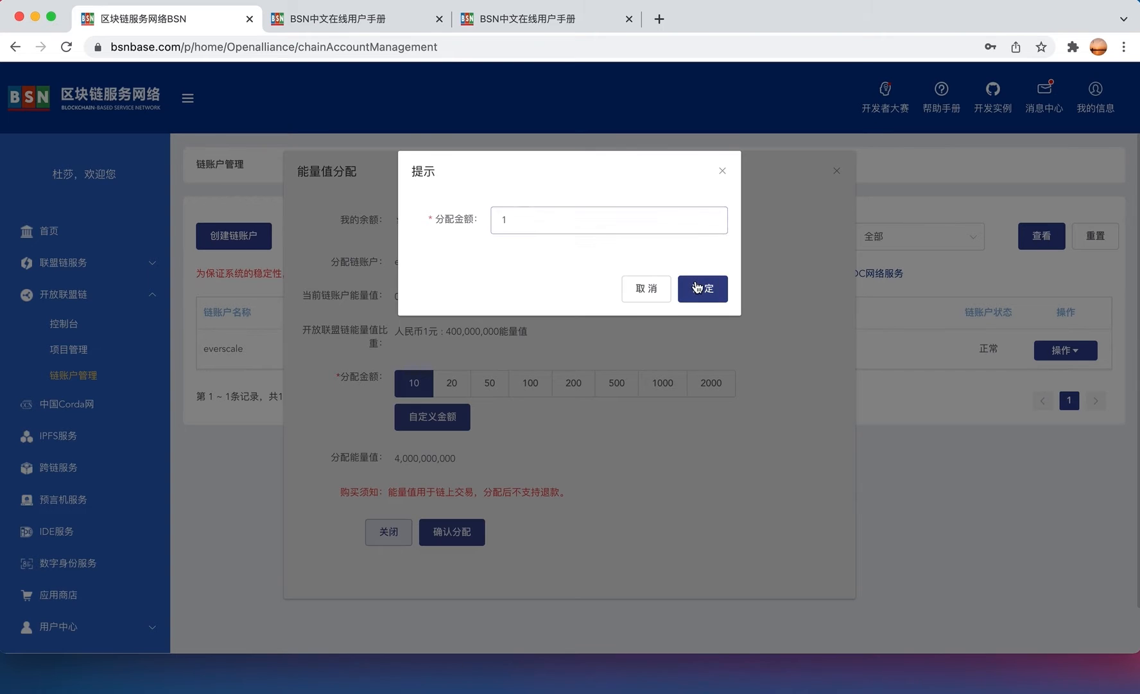
double_click(414, 459)
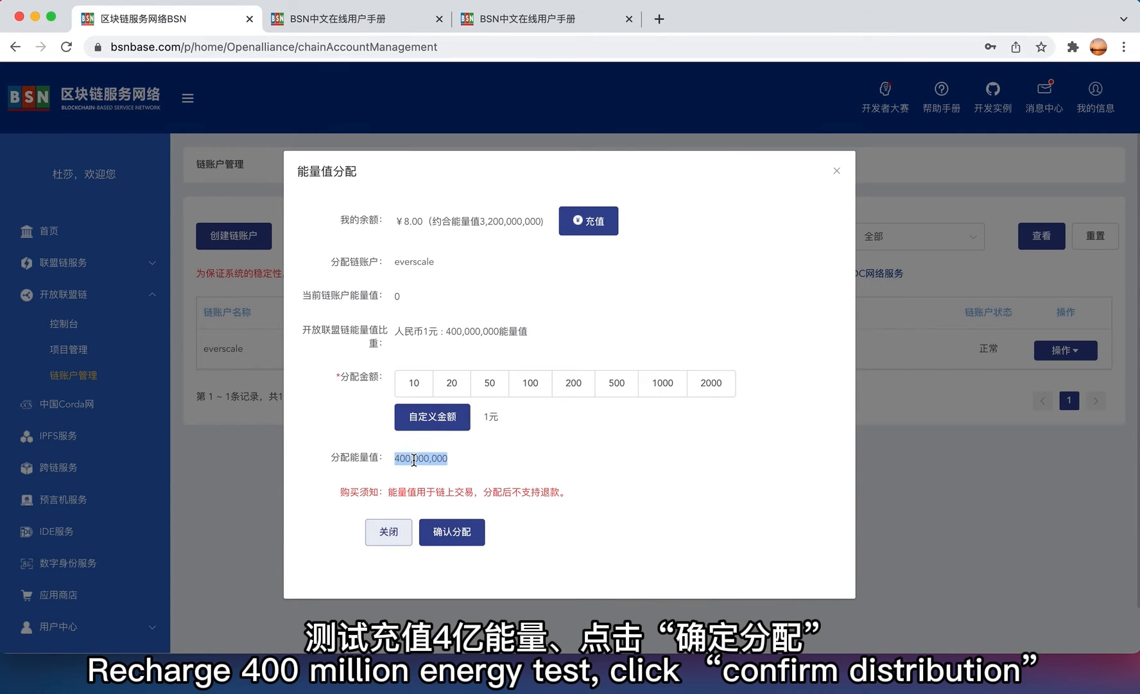
click(454, 459)
click(453, 534)
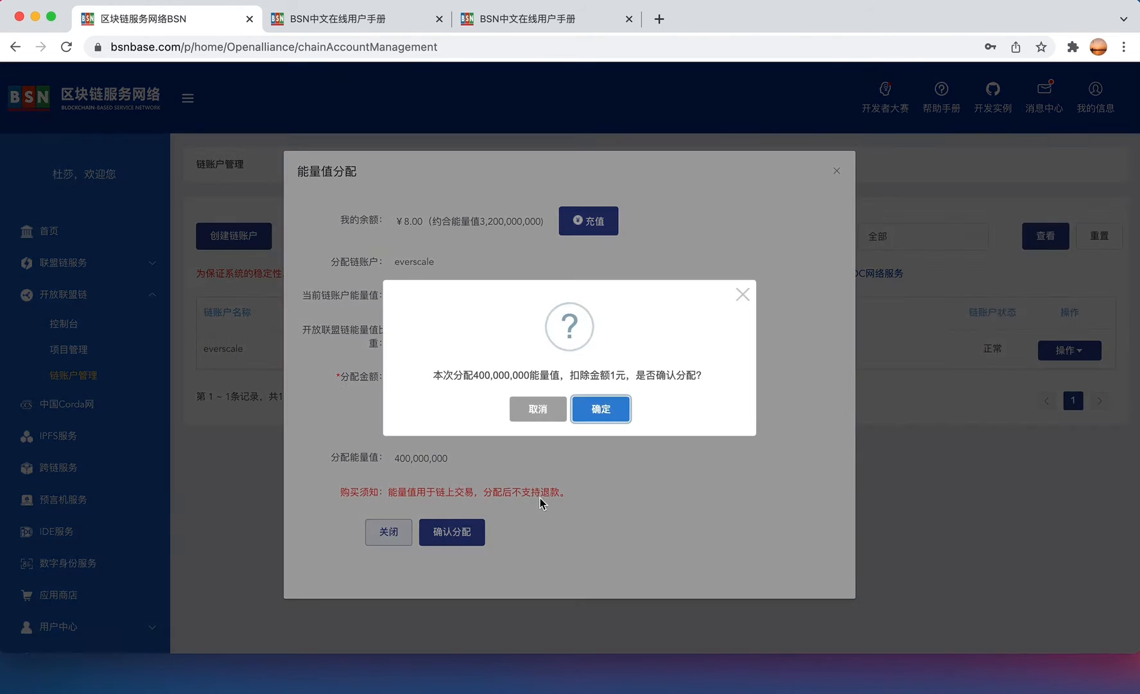
click(602, 410)
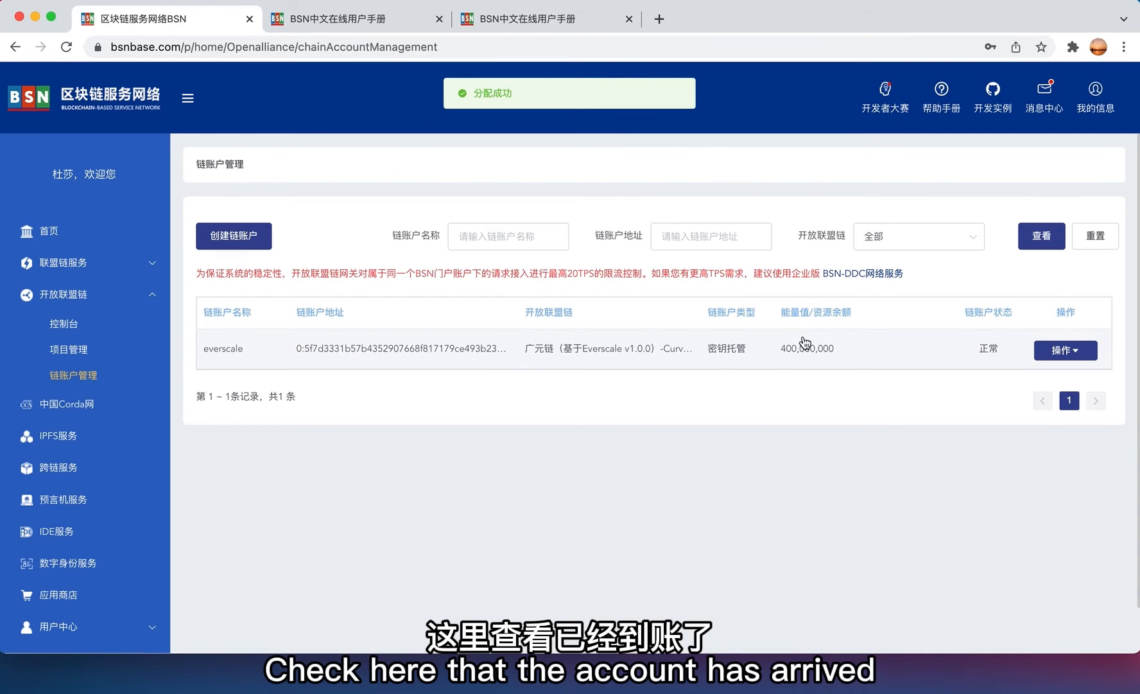
click(521, 21)
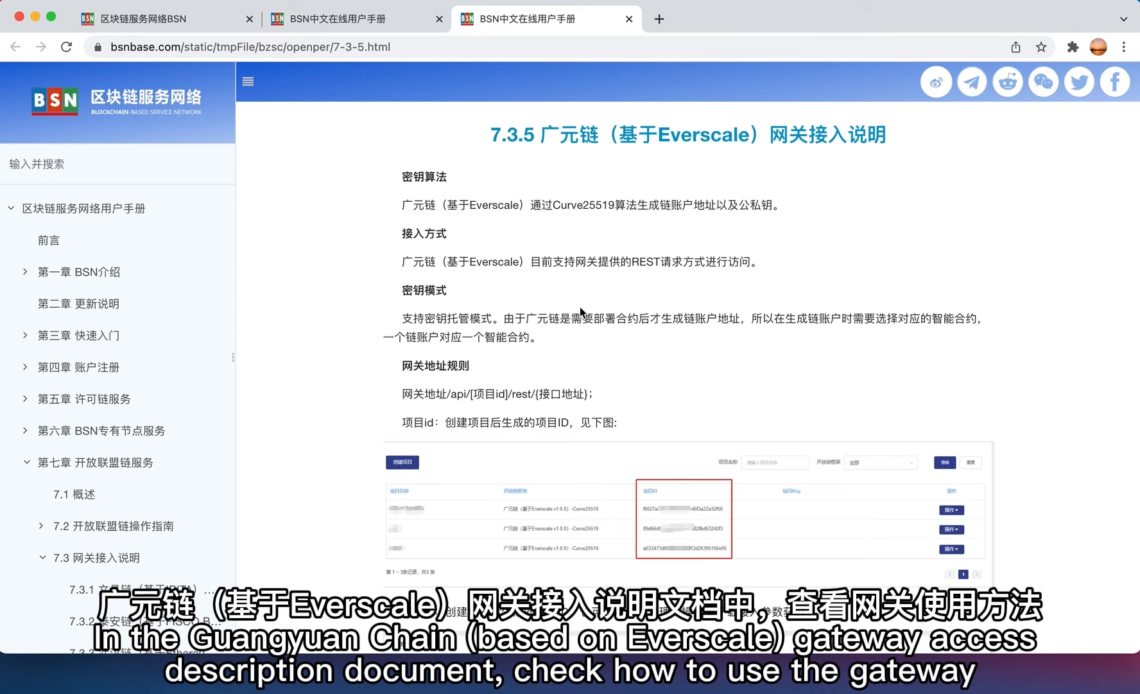
scroll(572, 346, down, 1)
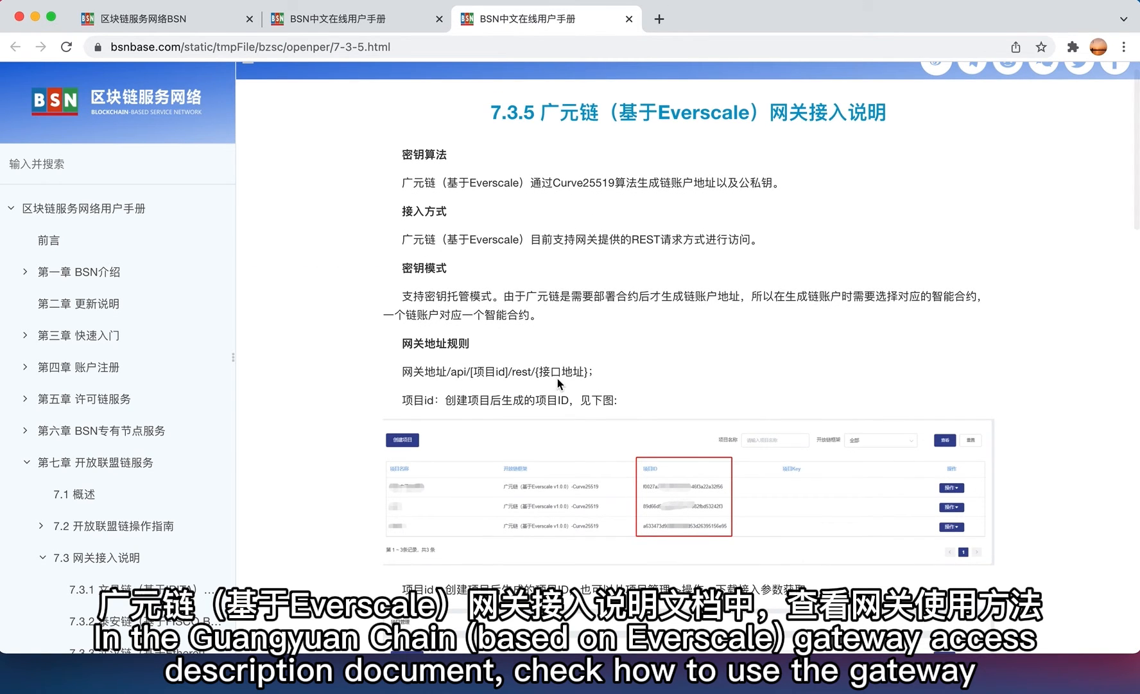
scroll(522, 365, up, 1)
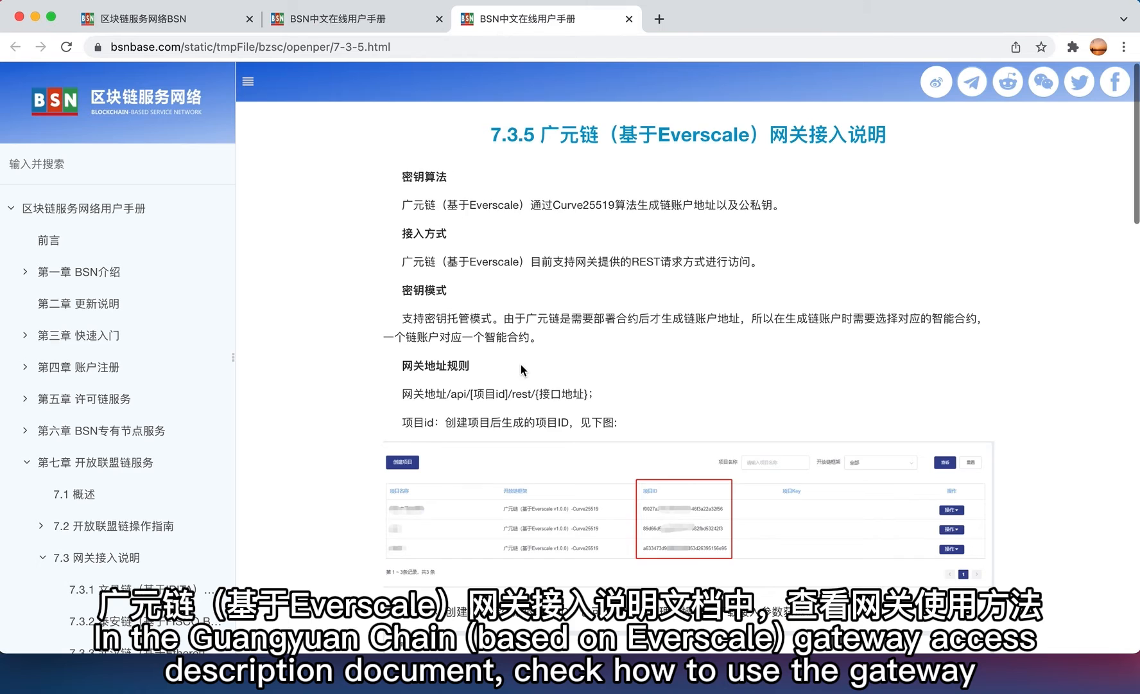
triple_click(460, 393)
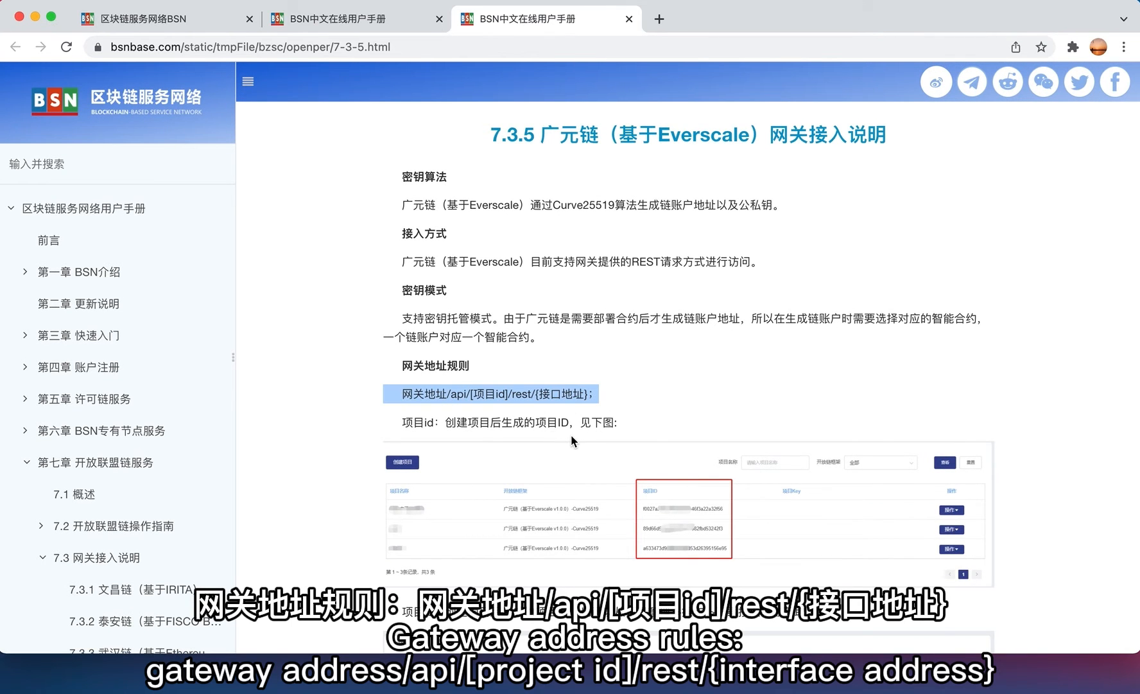
scroll(571, 434, down, 3)
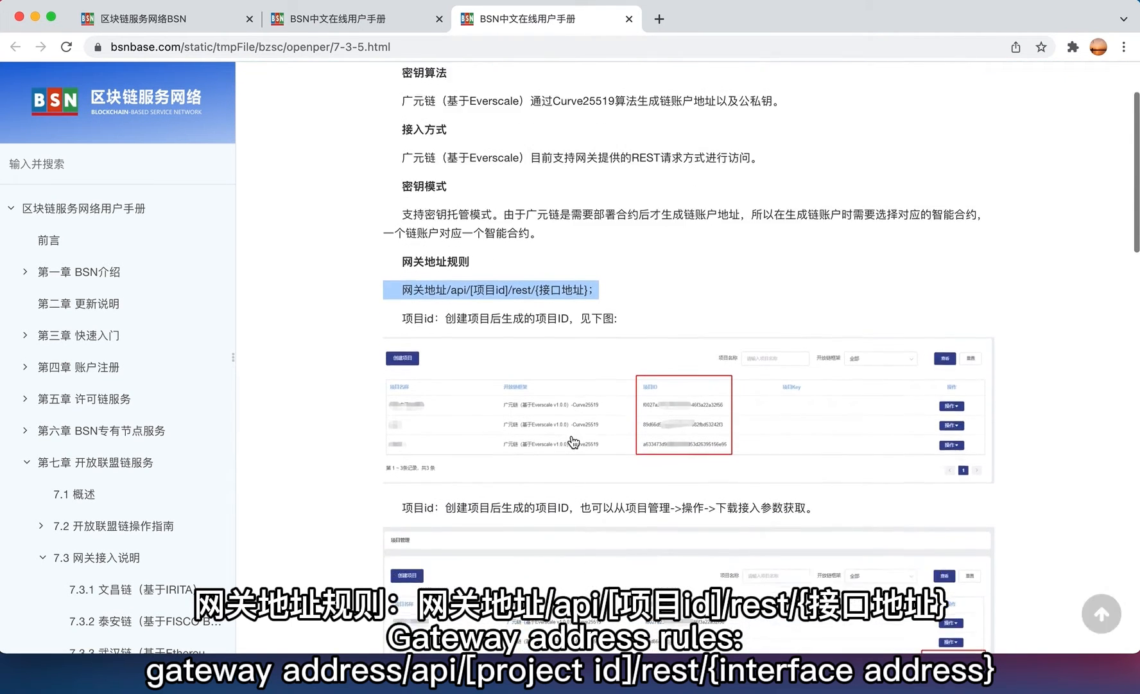
scroll(572, 438, down, 3)
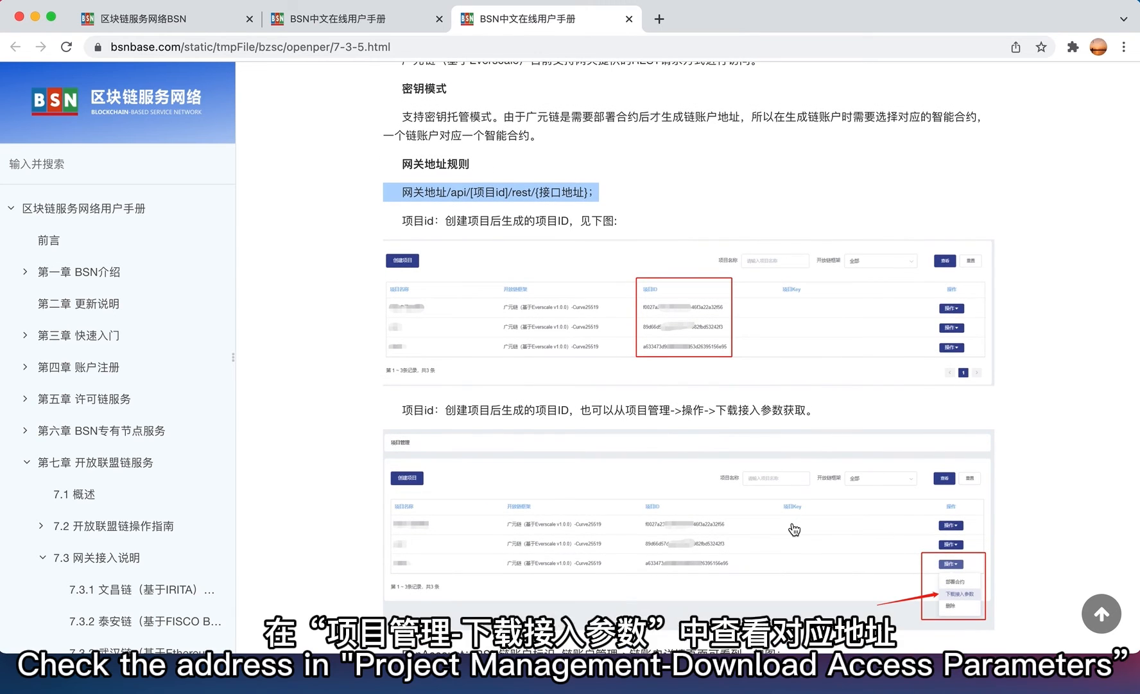
scroll(794, 528, down, 2)
scroll(816, 505, down, 2)
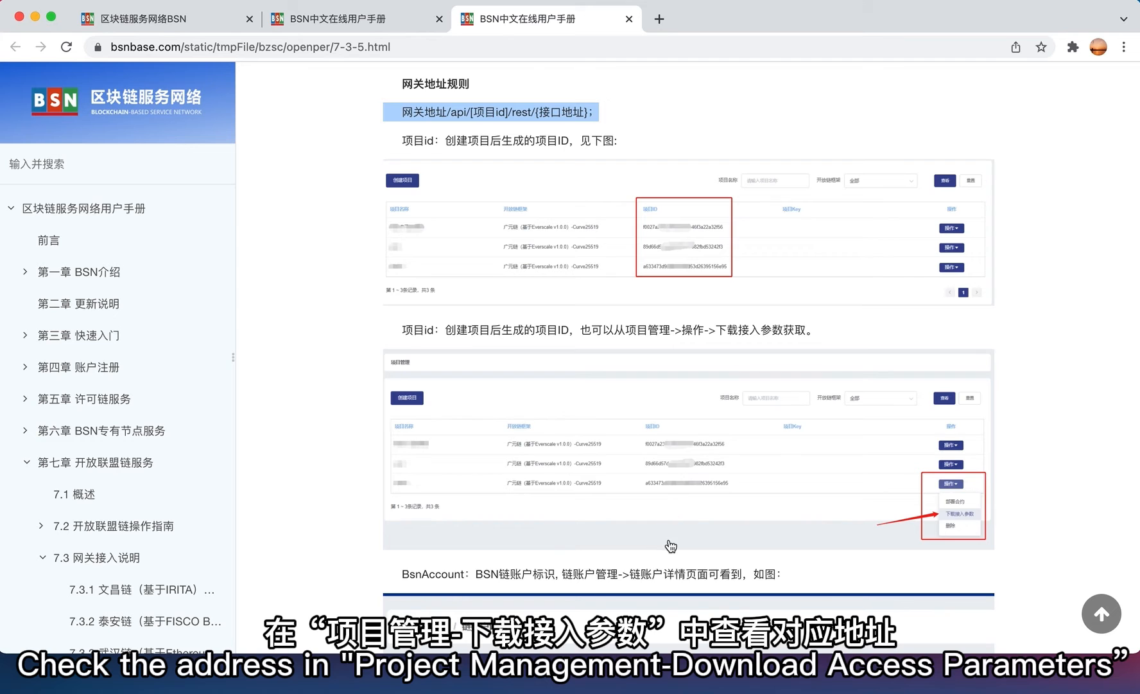
scroll(671, 546, down, 3)
click(160, 21)
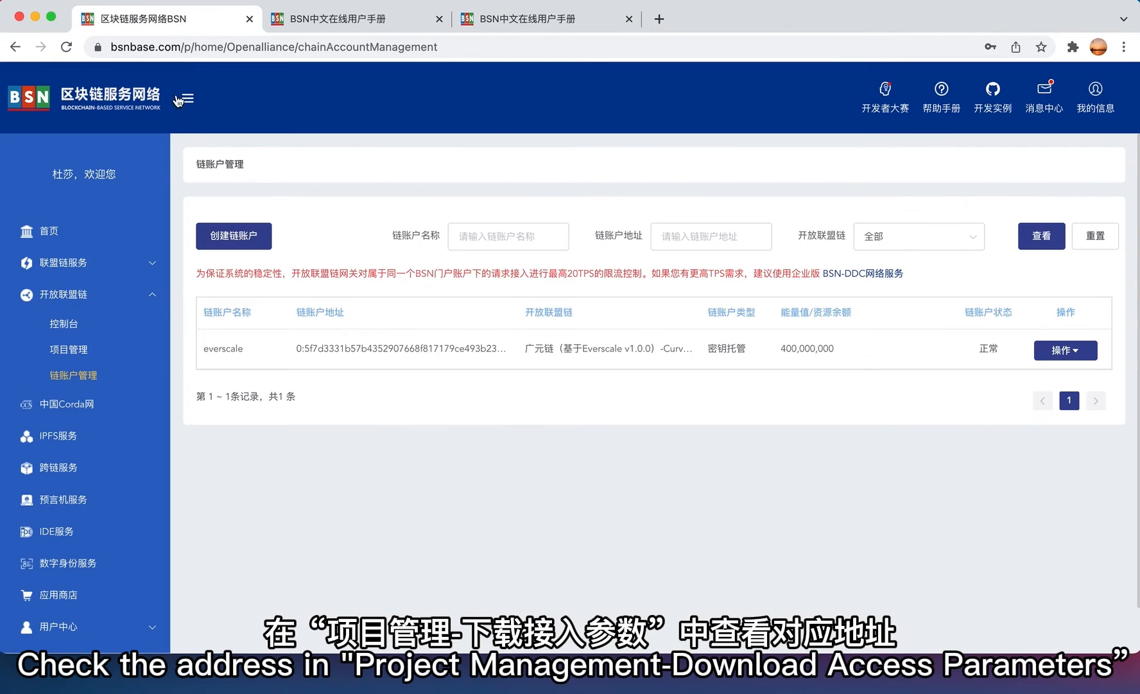
- Download everscale-bsn's access parameters as 项目接入配置参数.xls and open the spreadsheet
click(68, 349)
mouse_move(1061, 331)
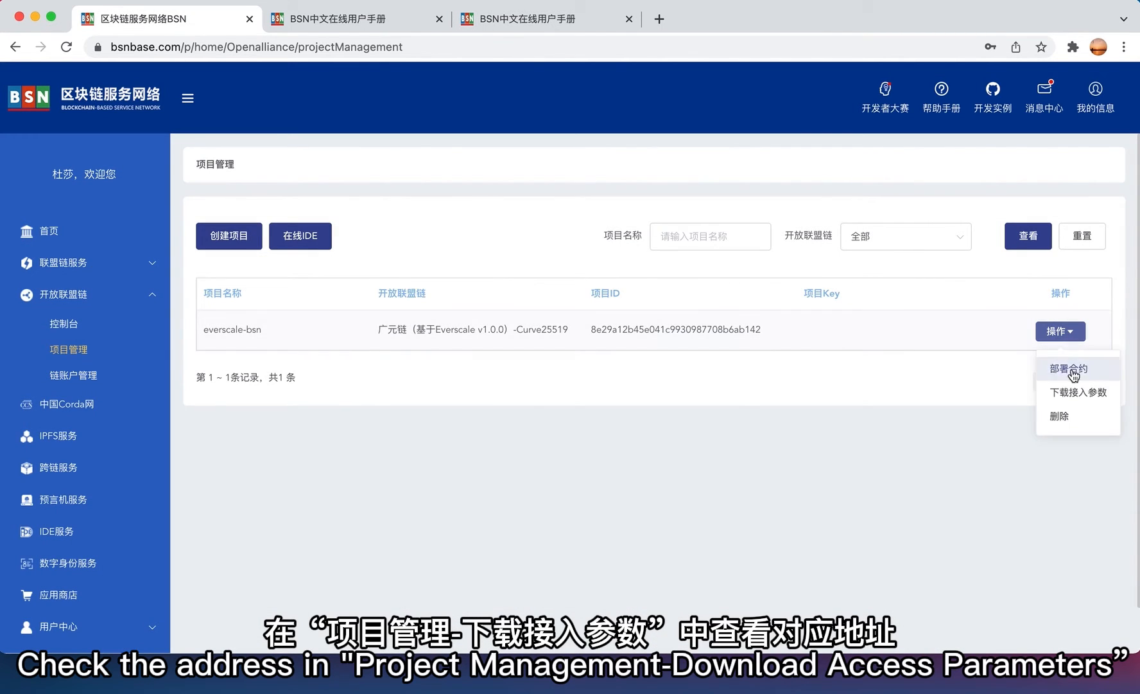
click(1074, 393)
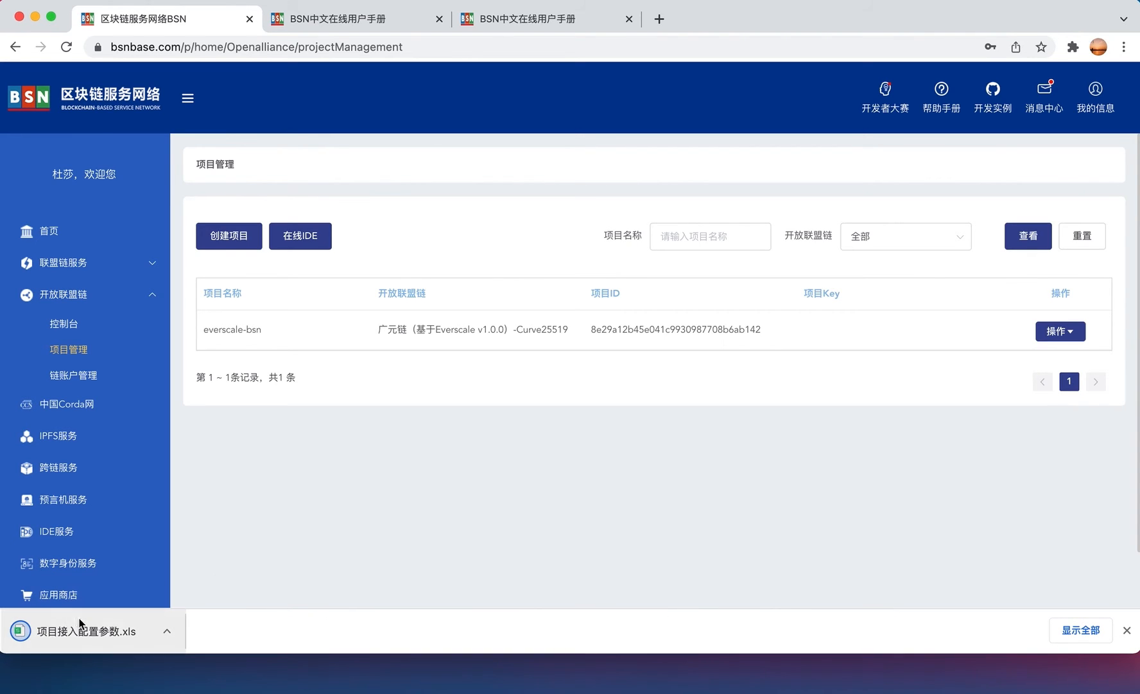
click(86, 635)
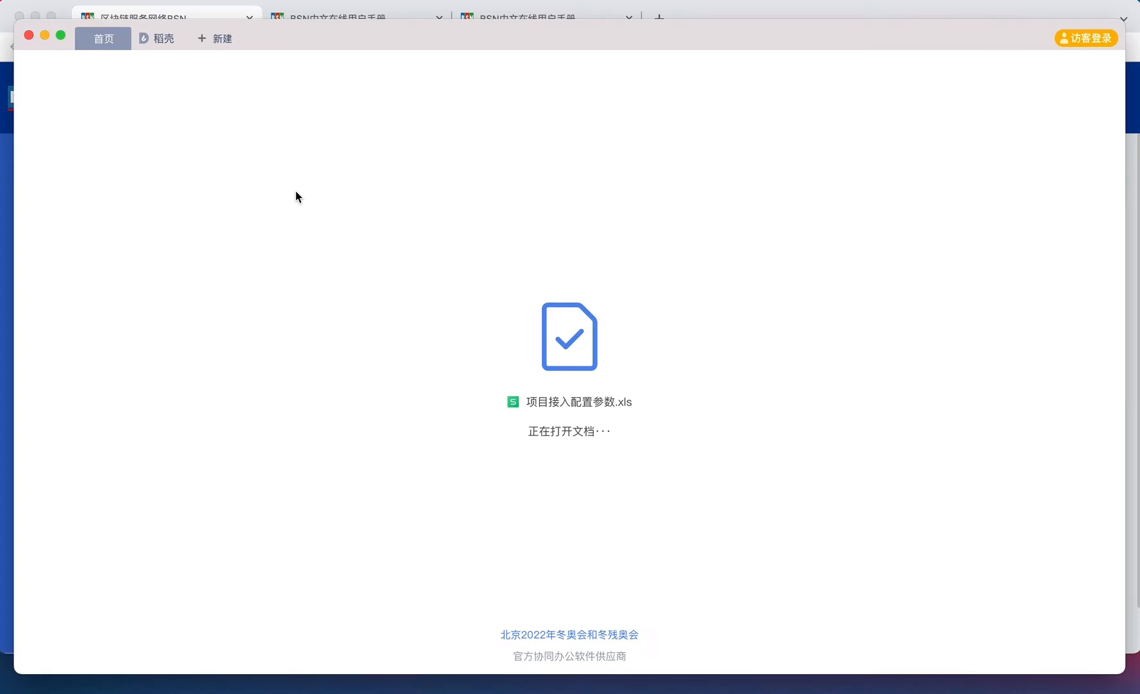
- Widen column B to reveal the full gotchi contract address in cell B17
drag(456, 168, 574, 196)
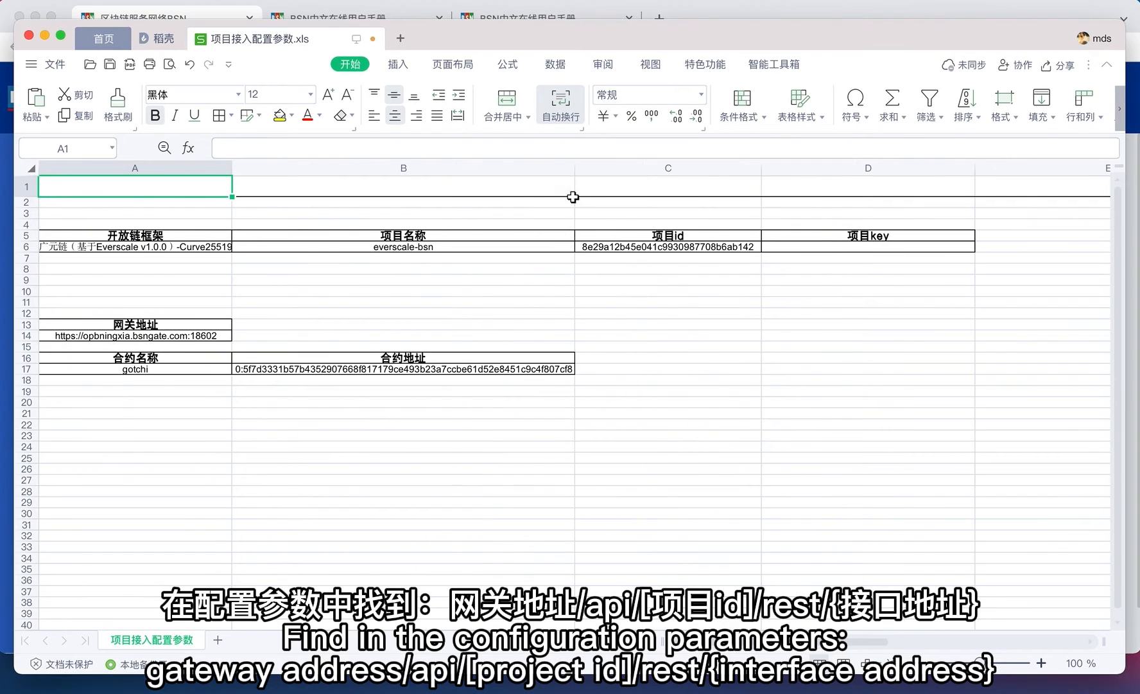
click(384, 372)
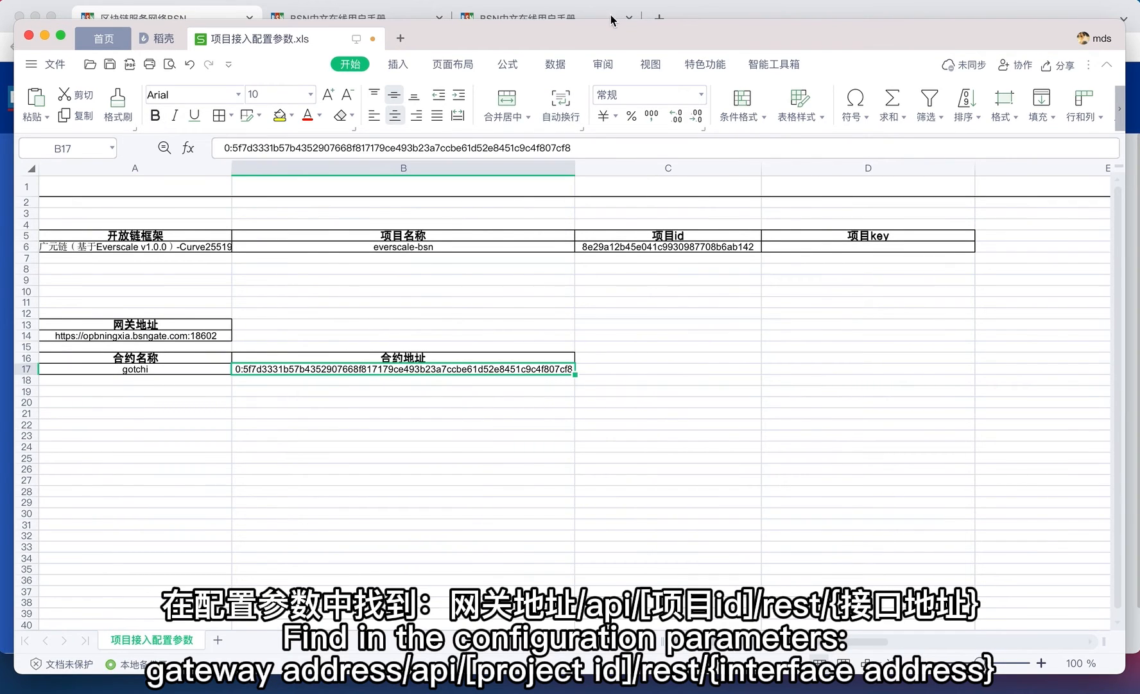
click(683, 8)
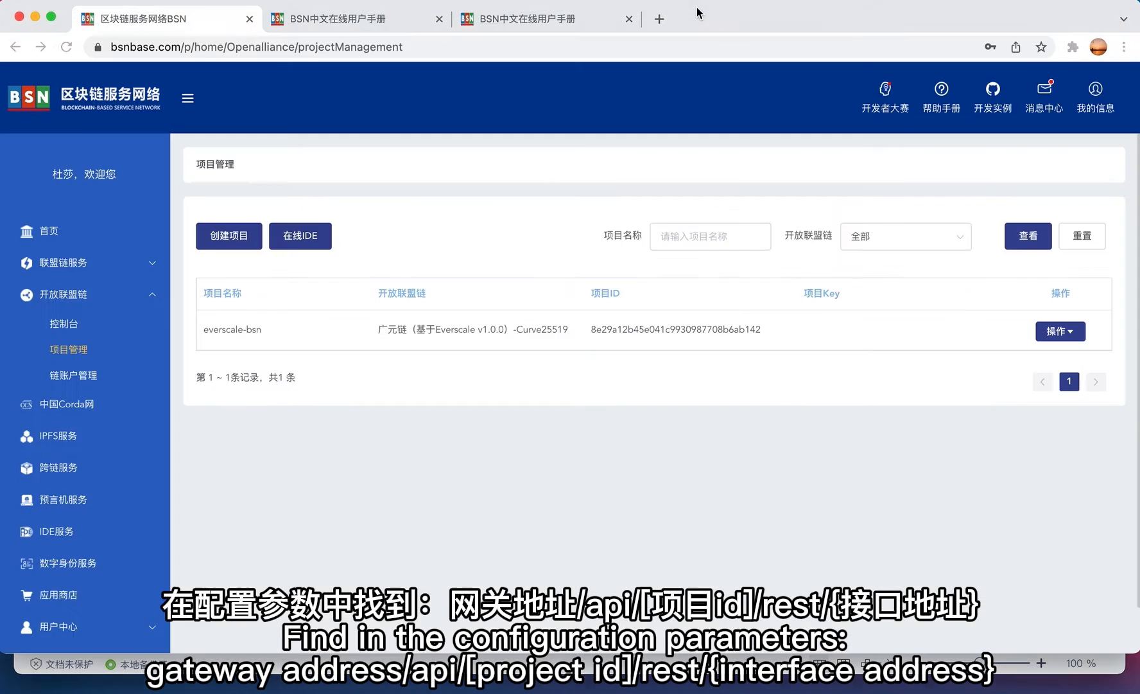
click(554, 27)
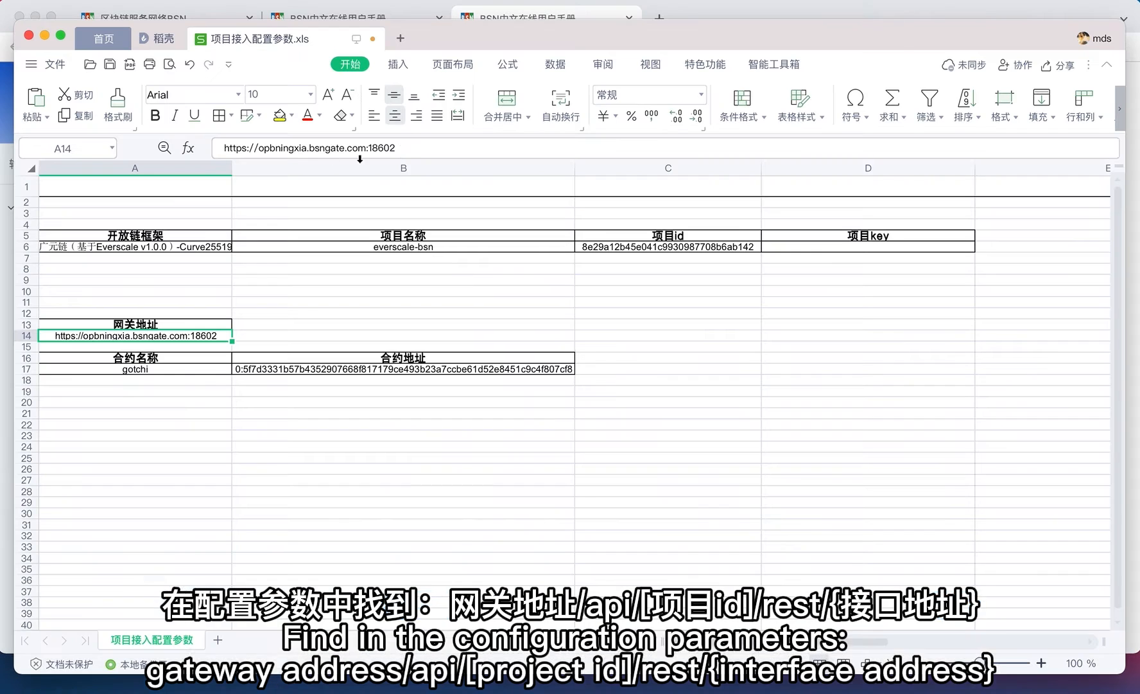
- Copy the gateway address from A14 and load the project's gateway/api/<project id>/rest/graphql Playground
click(407, 150)
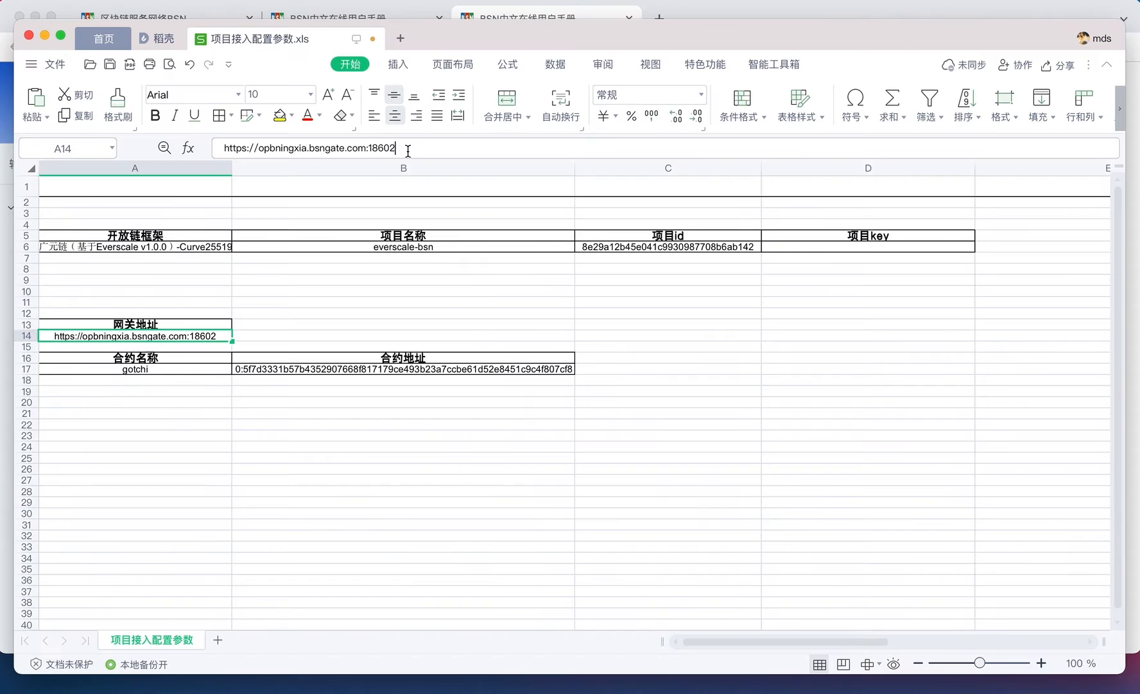
drag(408, 151, 193, 148)
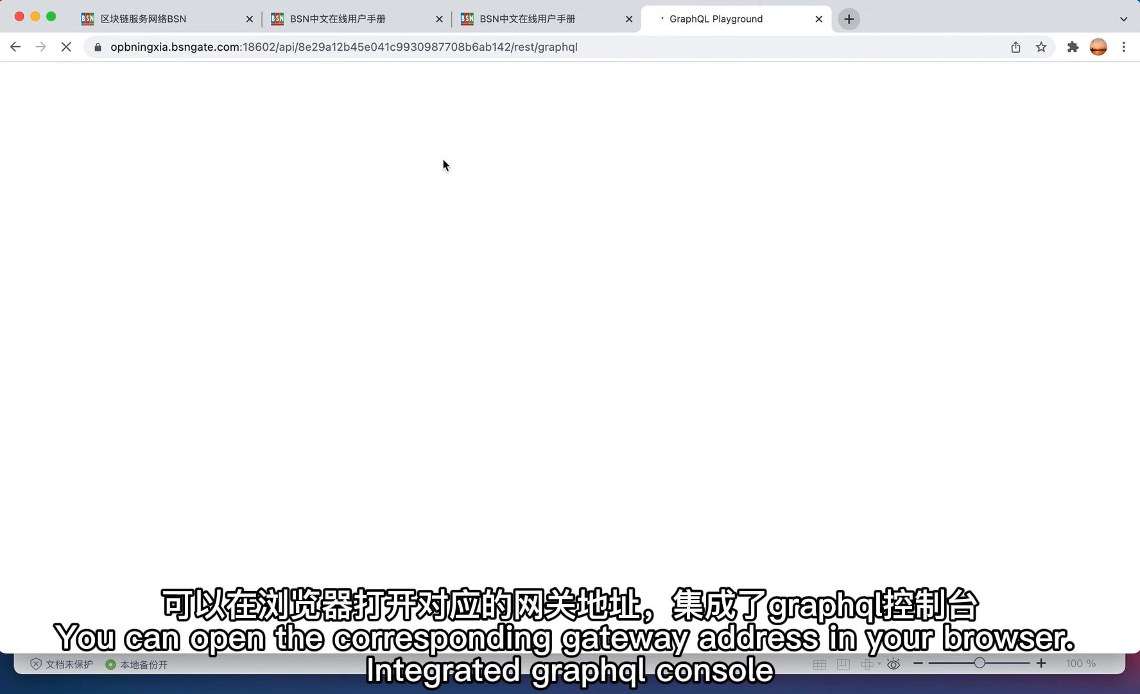
click(753, 44)
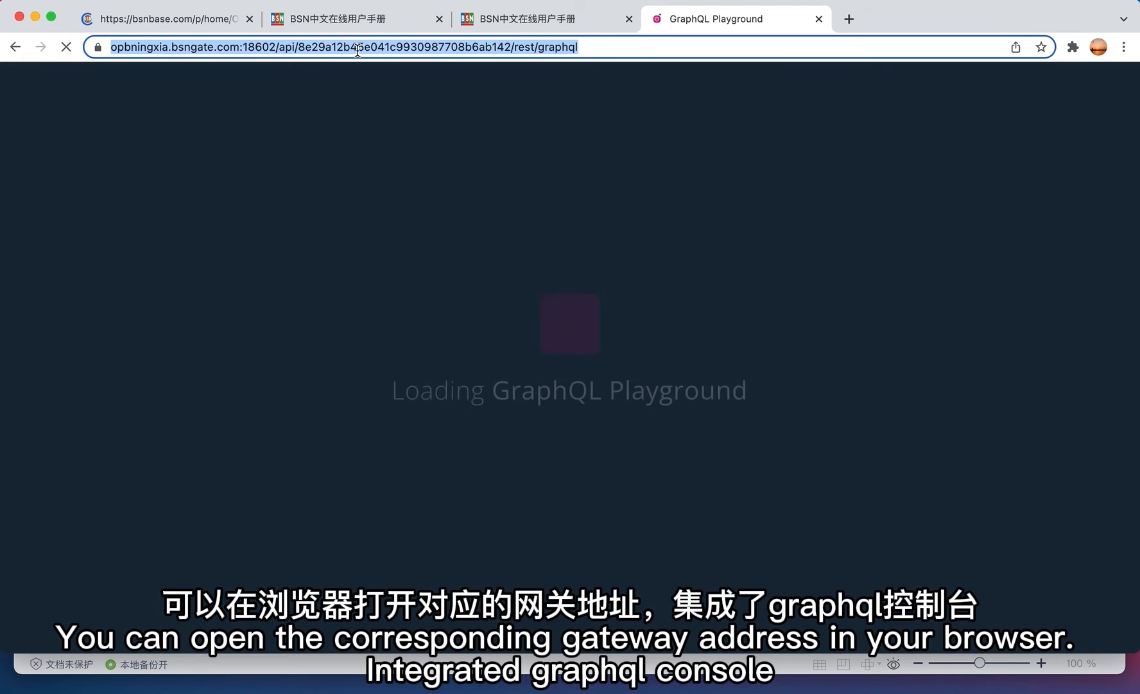
double_click(397, 50)
click(386, 174)
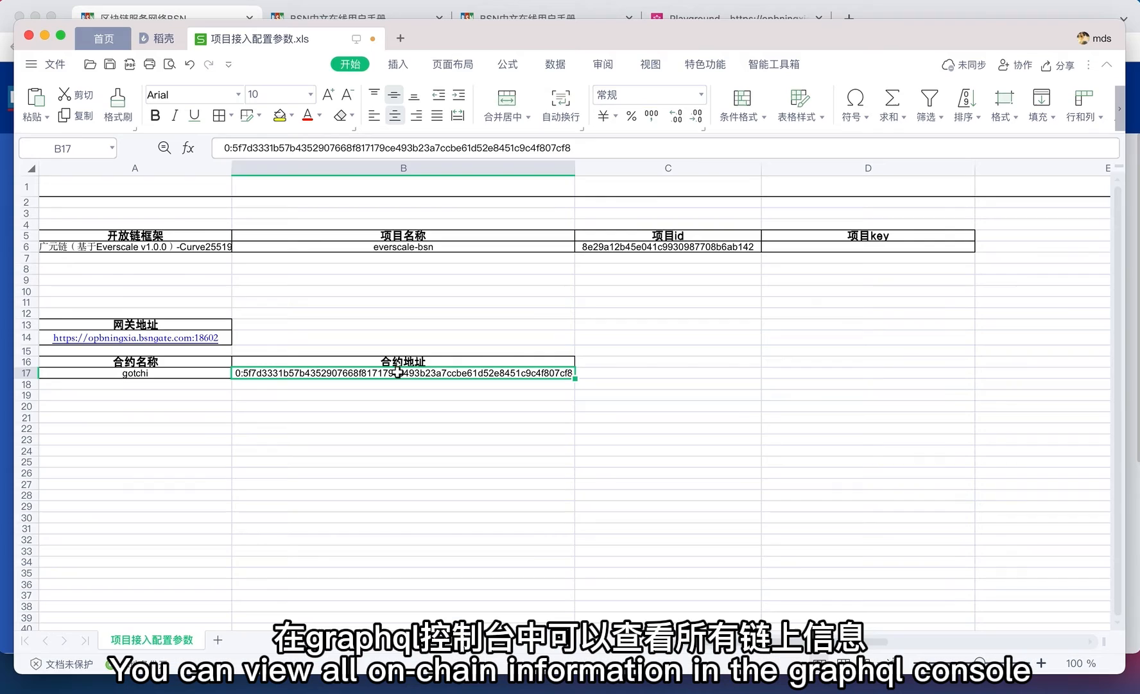
- Select the entire contract address in B17, including the 0: prefix, and copy it
double_click(398, 372)
double_click(398, 372)
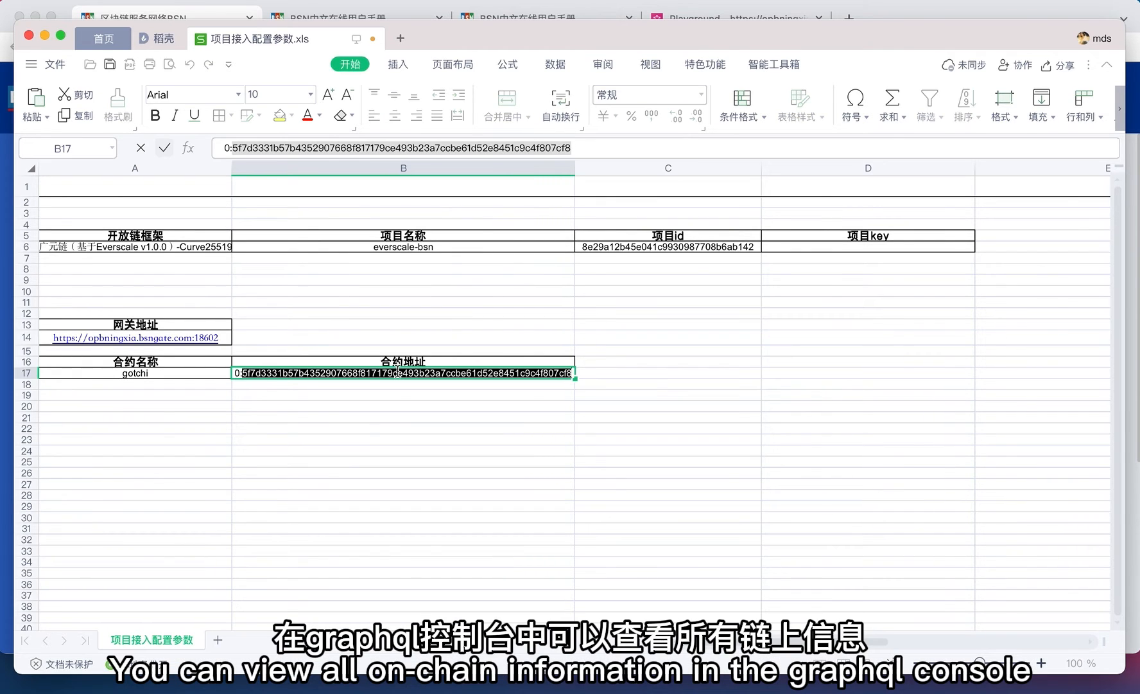
click(347, 365)
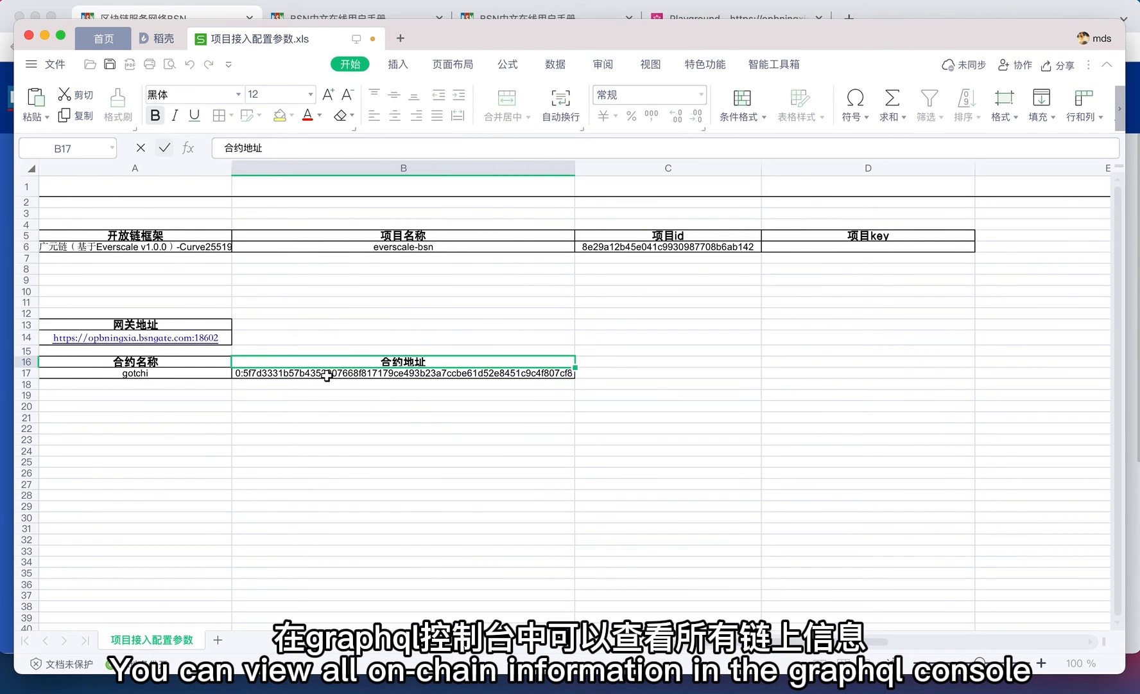
click(329, 372)
double_click(312, 149)
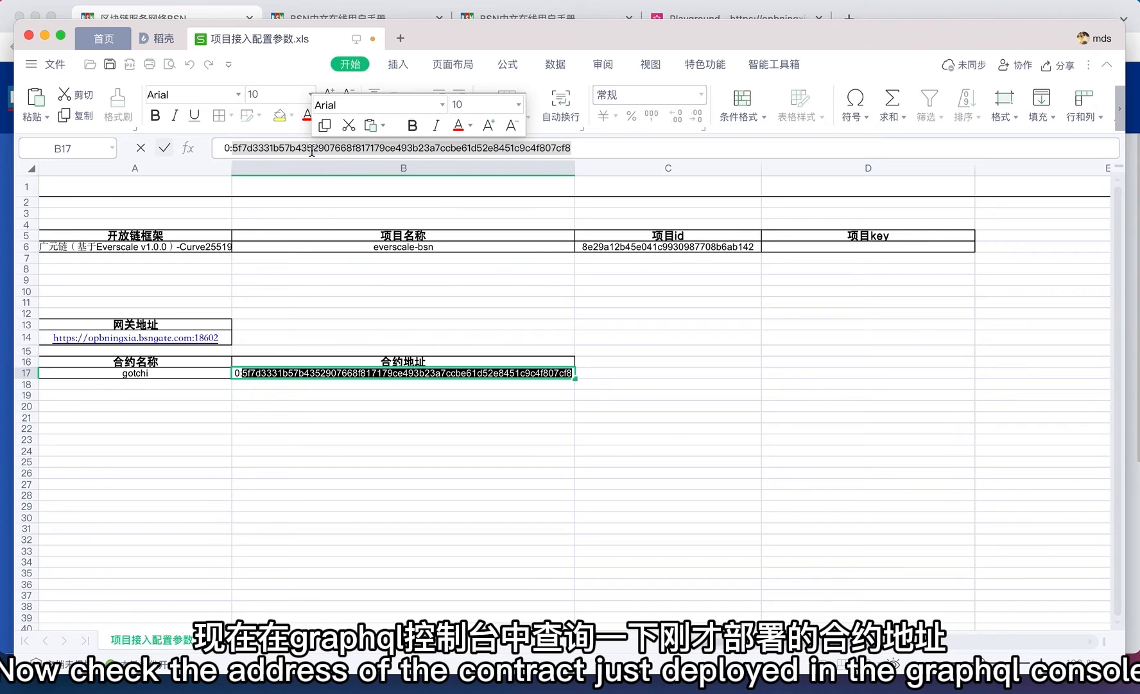
triple_click(222, 148)
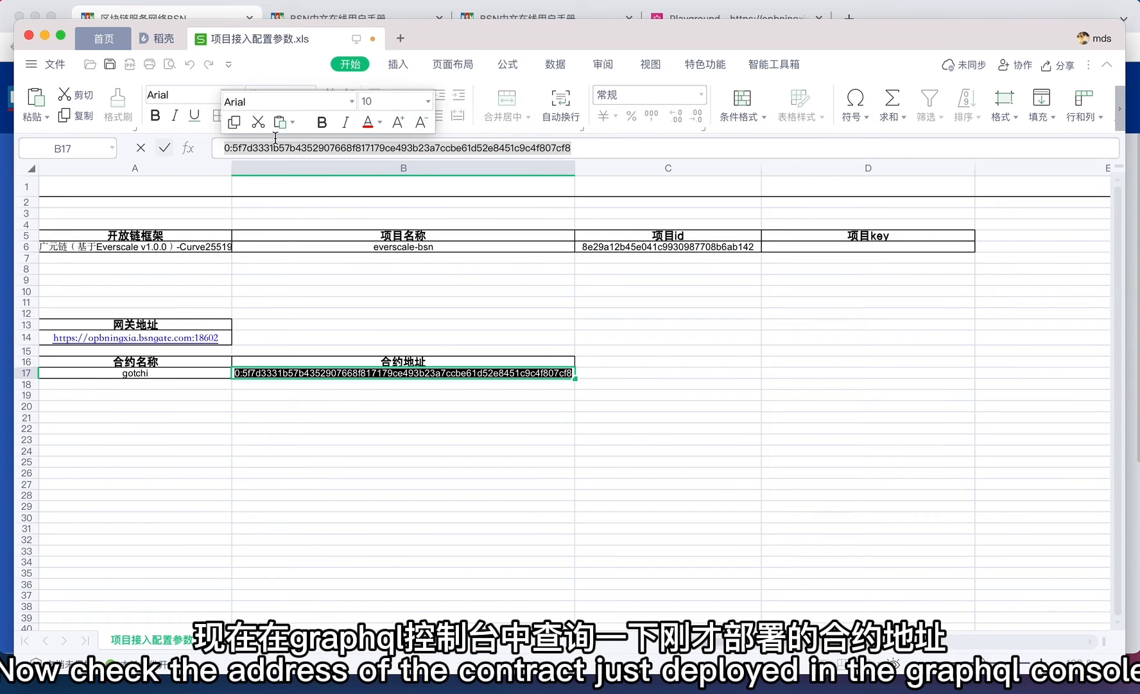
click(610, 147)
triple_click(530, 147)
key(super+c)
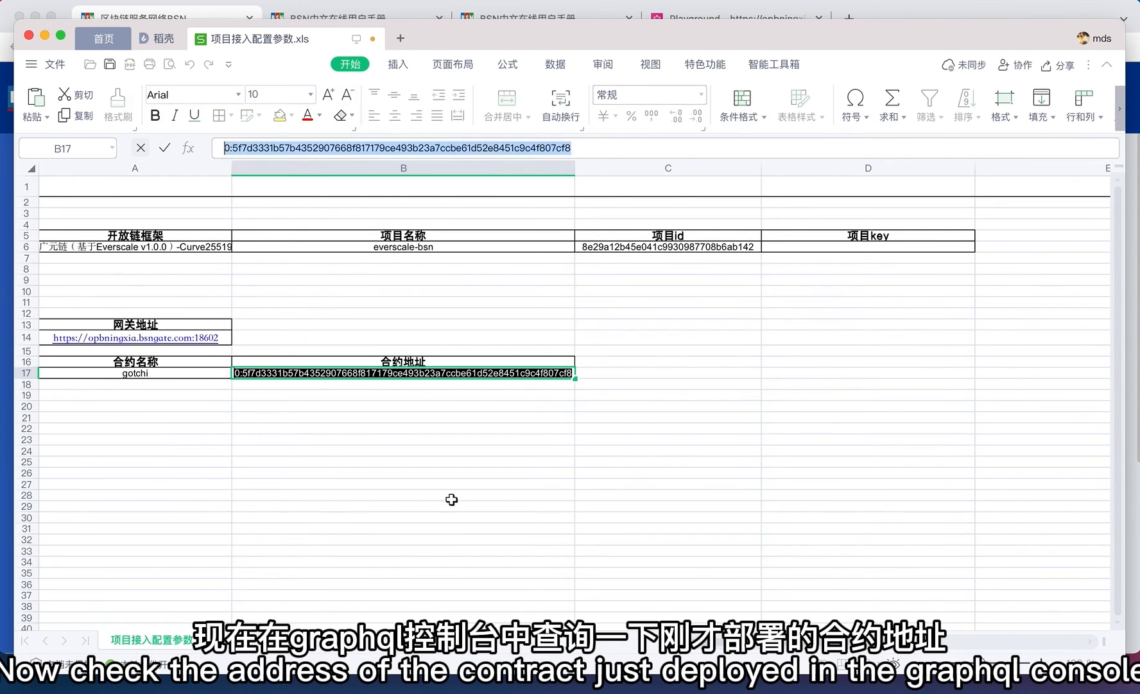
key(super+Tab)
- Query accounts filtered by the pasted contract address, returning balance 439406822
click(737, 19)
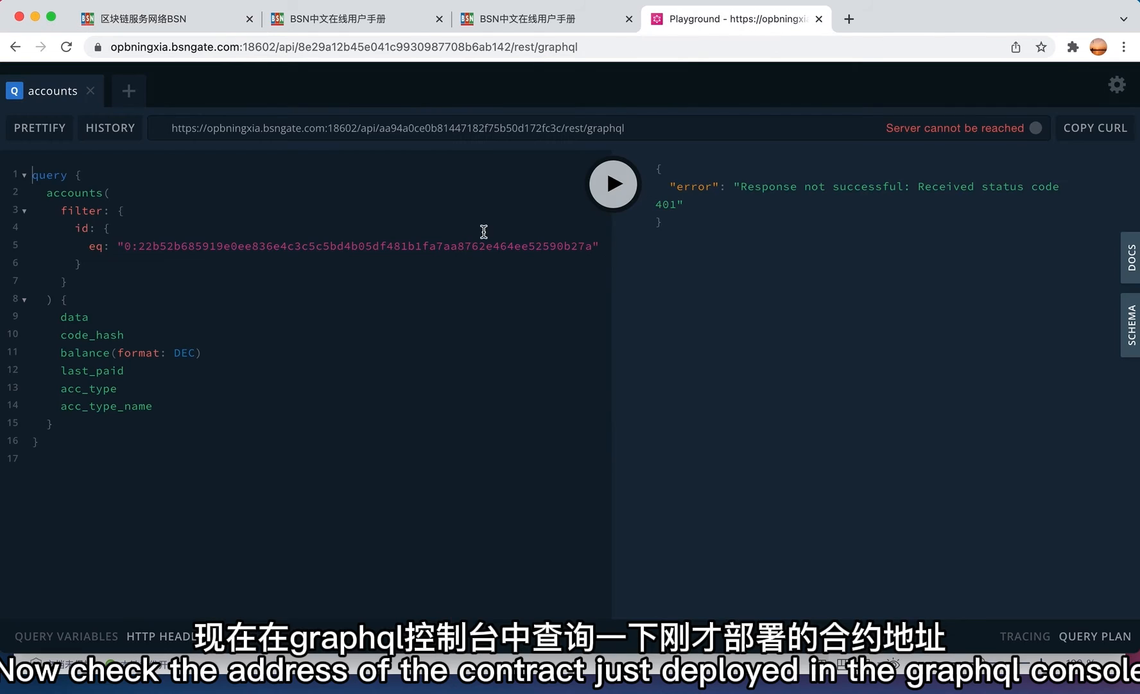
double_click(414, 247)
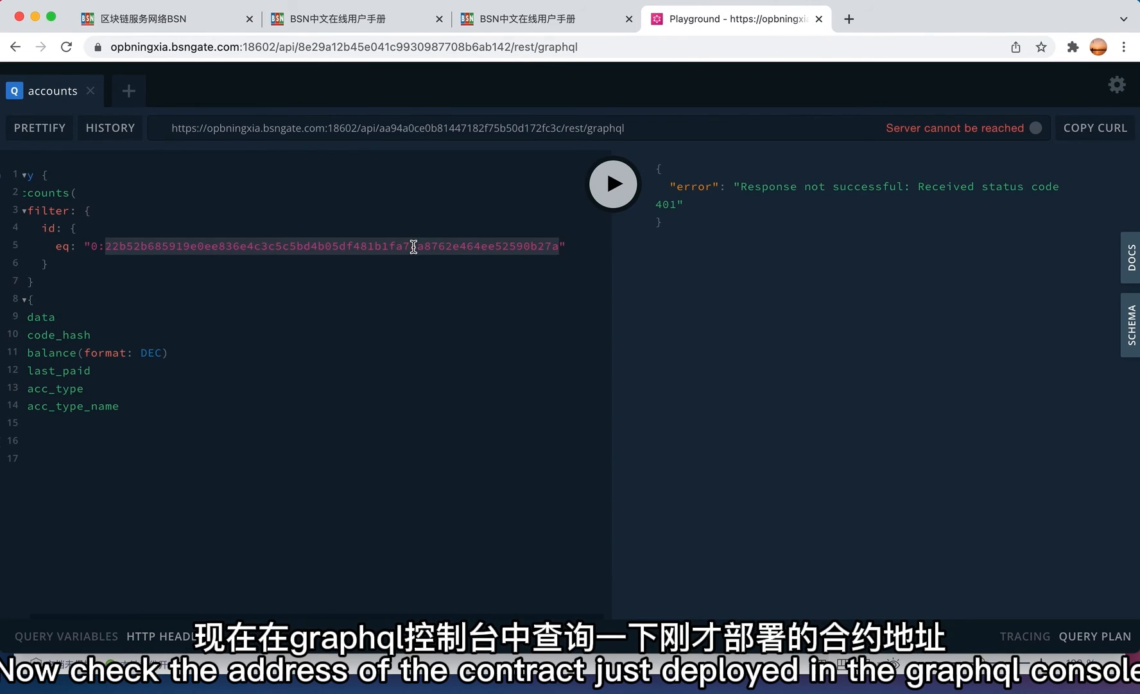
key(BackSpace)
key(super+v)
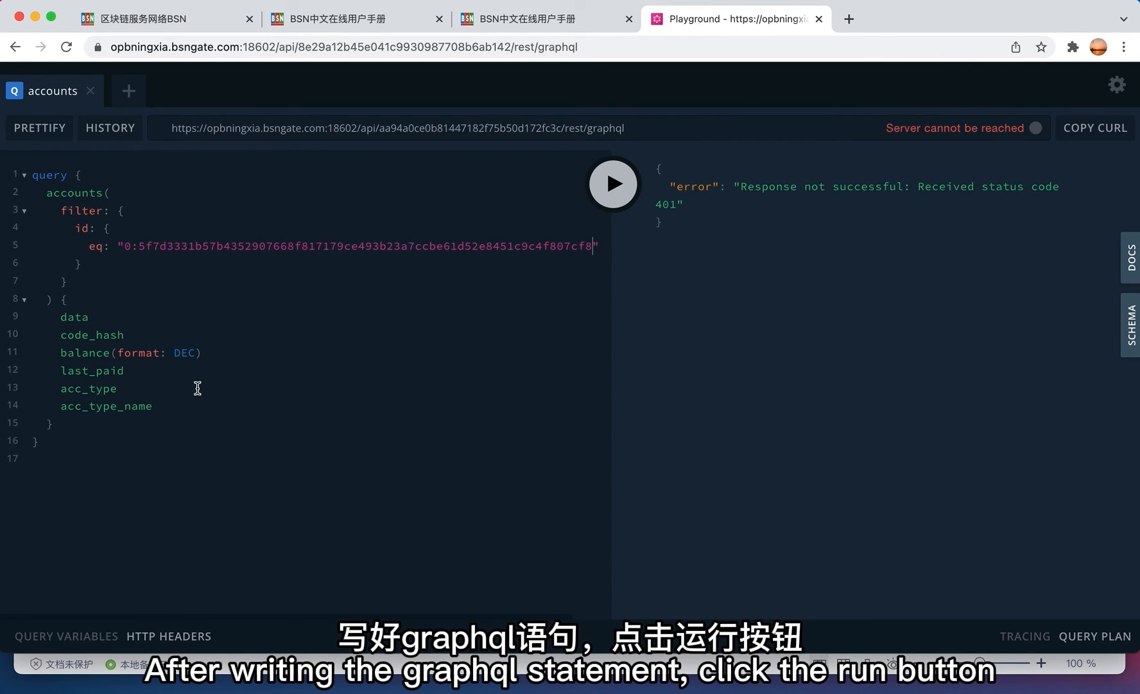
click(614, 183)
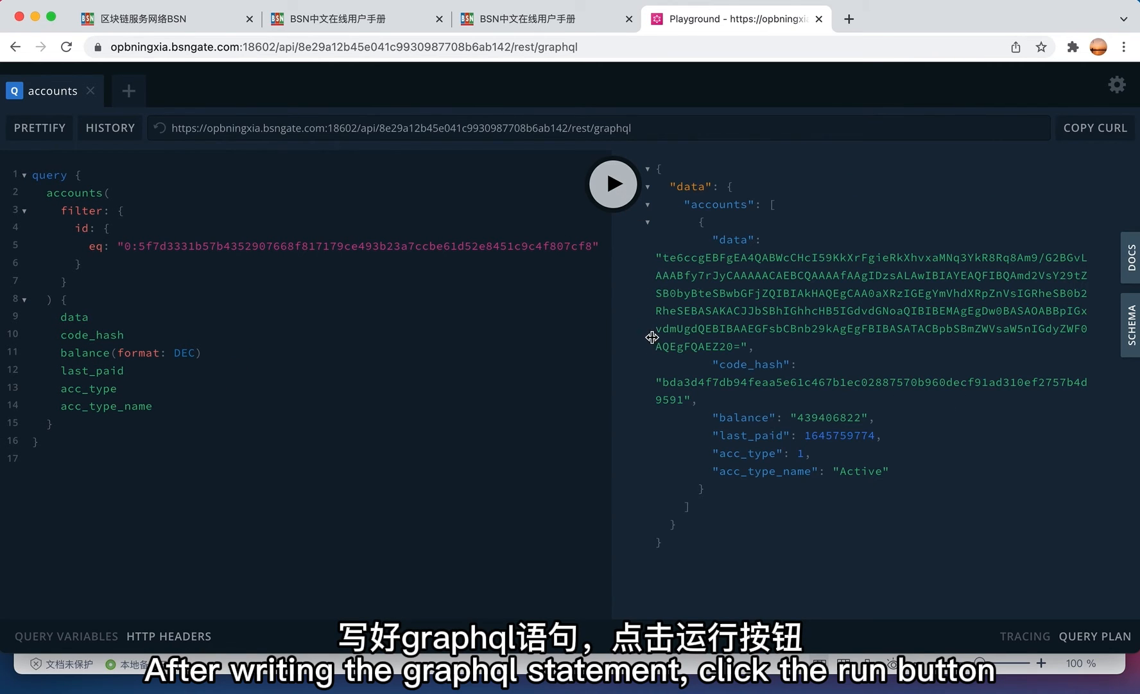
double_click(809, 414)
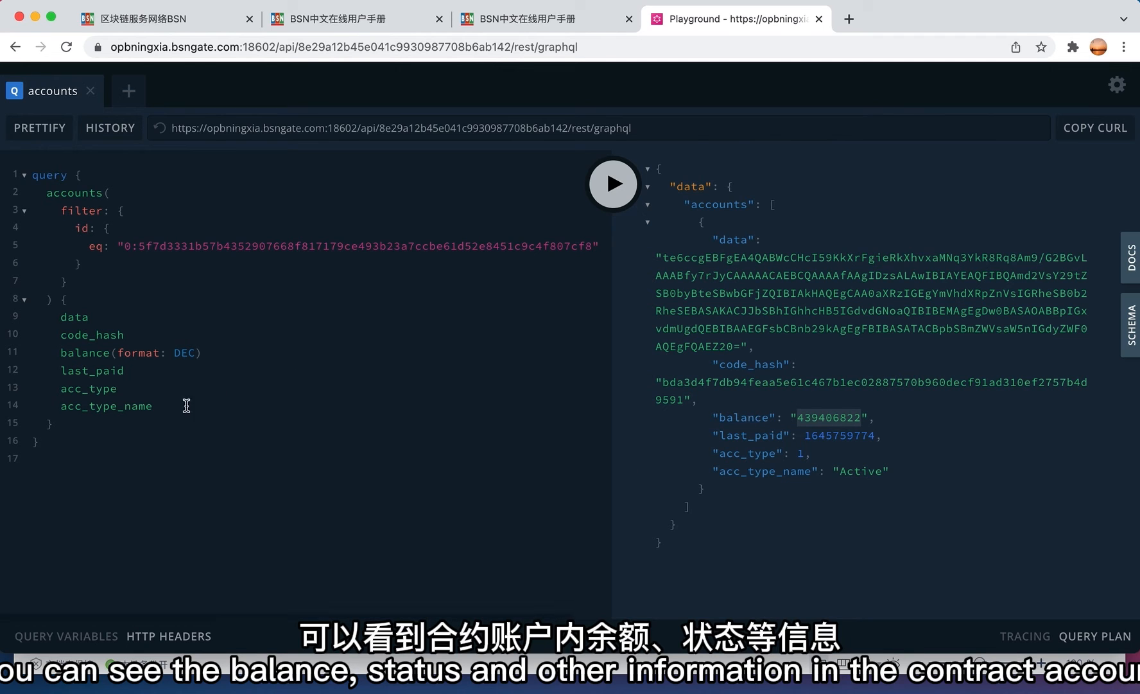
key(Return)
- Browse the accounts query reference in the GraphQL schema DOCS panel
click(1132, 260)
scroll(1015, 449, down, 1)
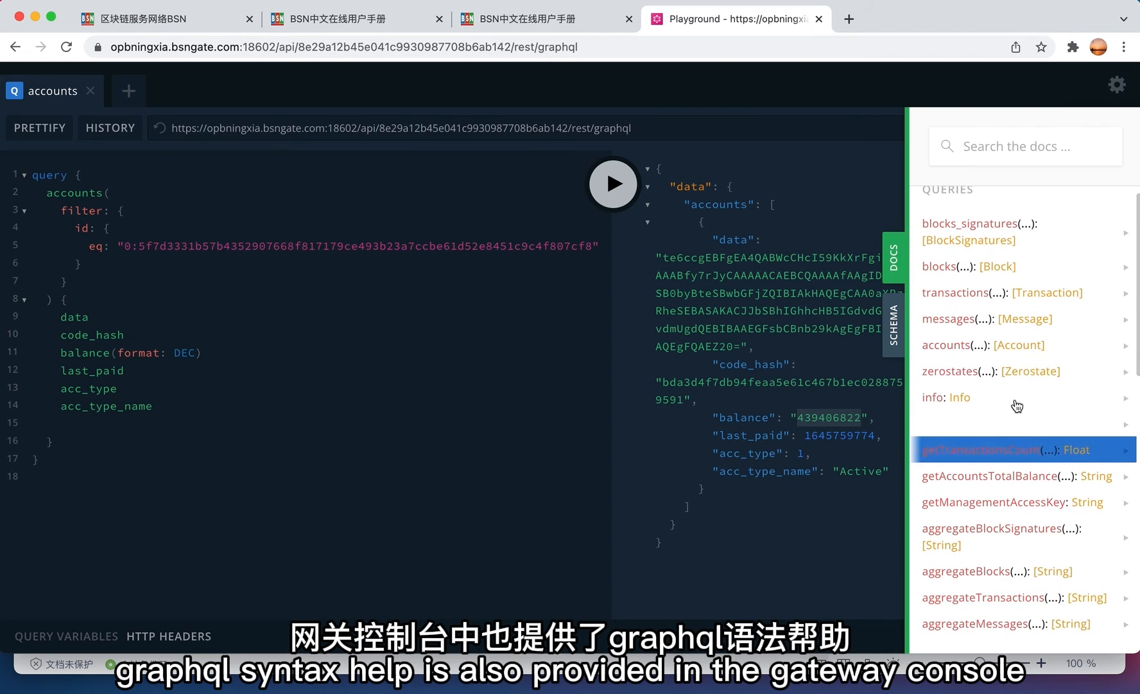
click(993, 358)
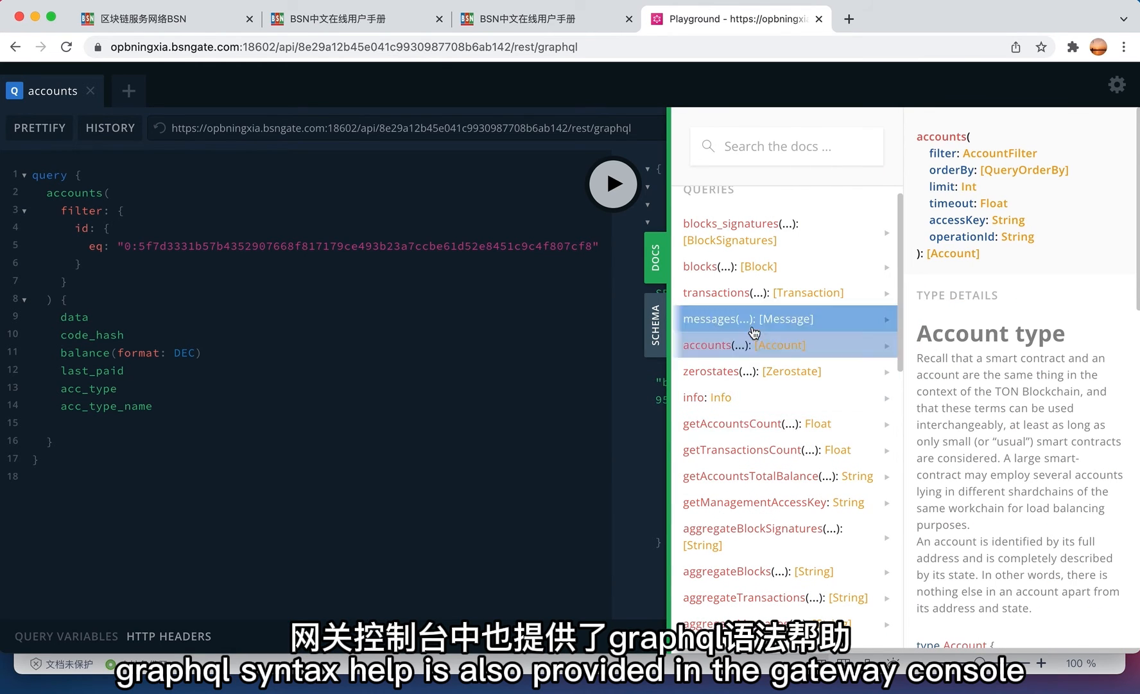
scroll(757, 535, down, 3)
scroll(757, 534, down, 7)
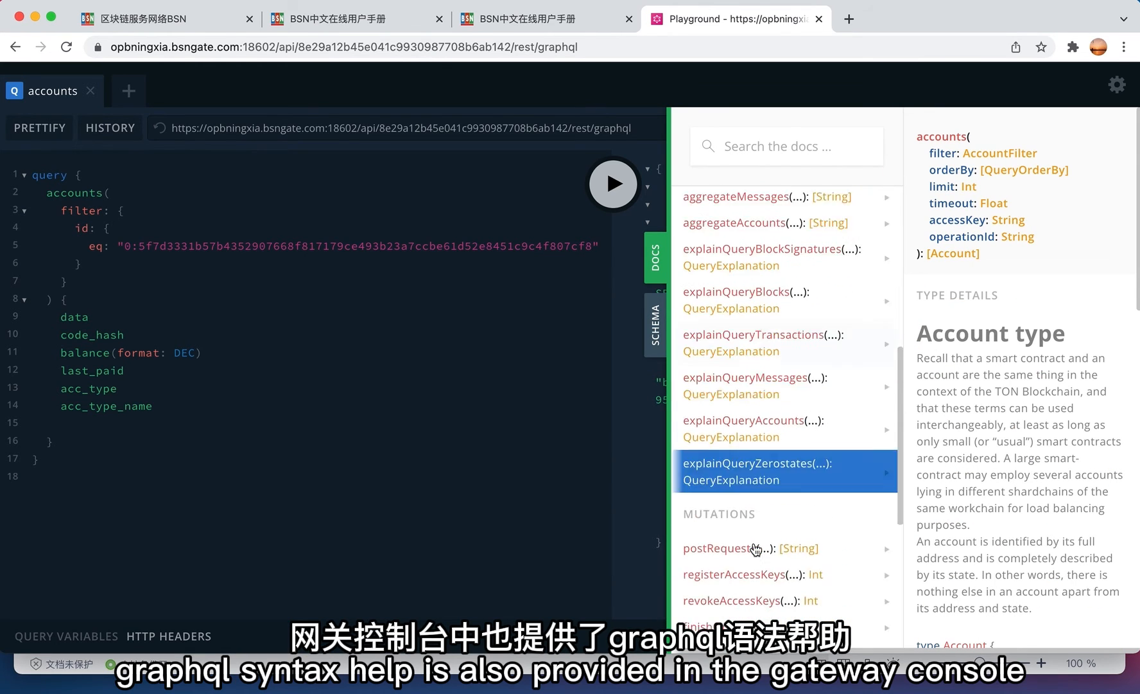
scroll(757, 546, up, 10)
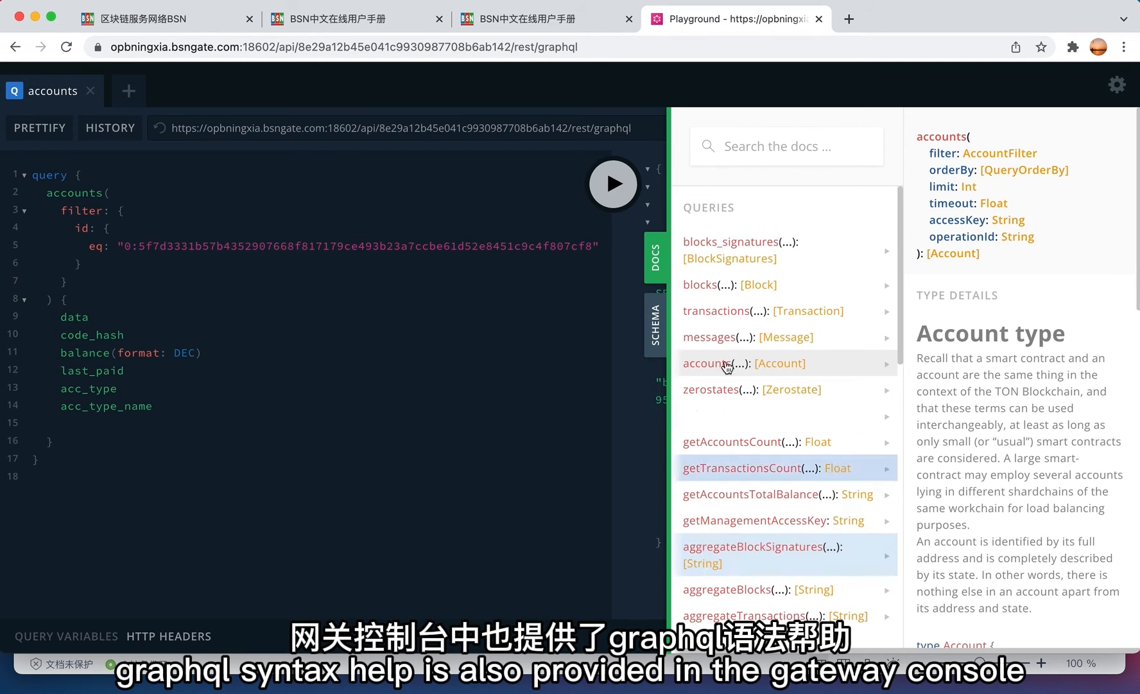
click(563, 392)
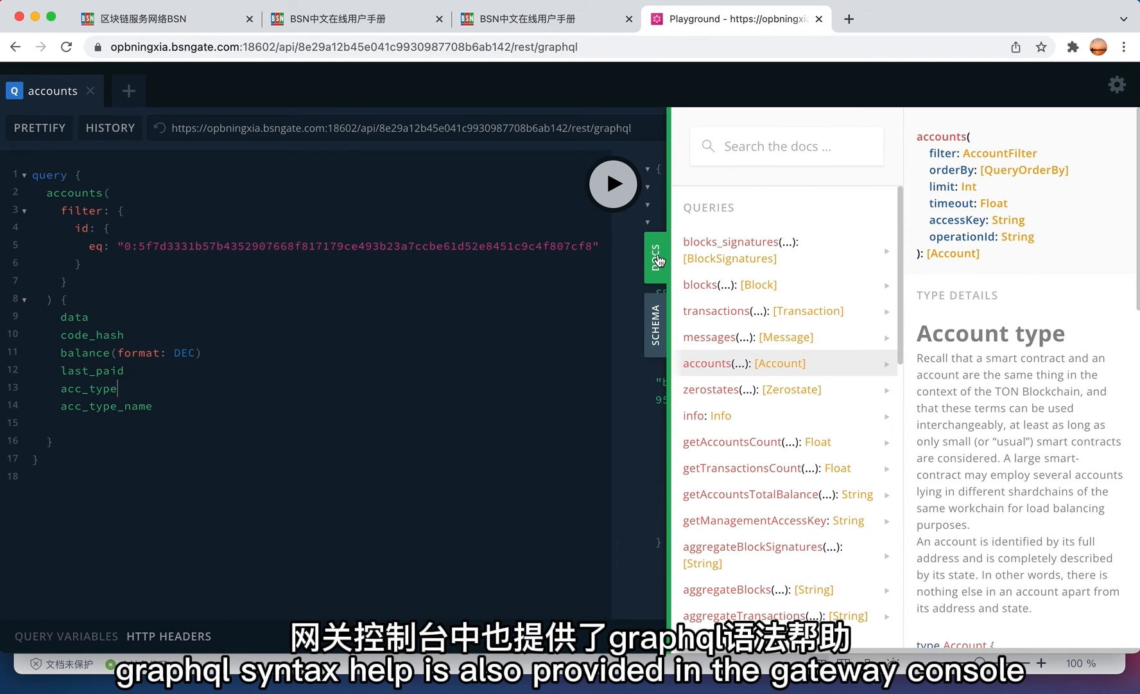
click(535, 15)
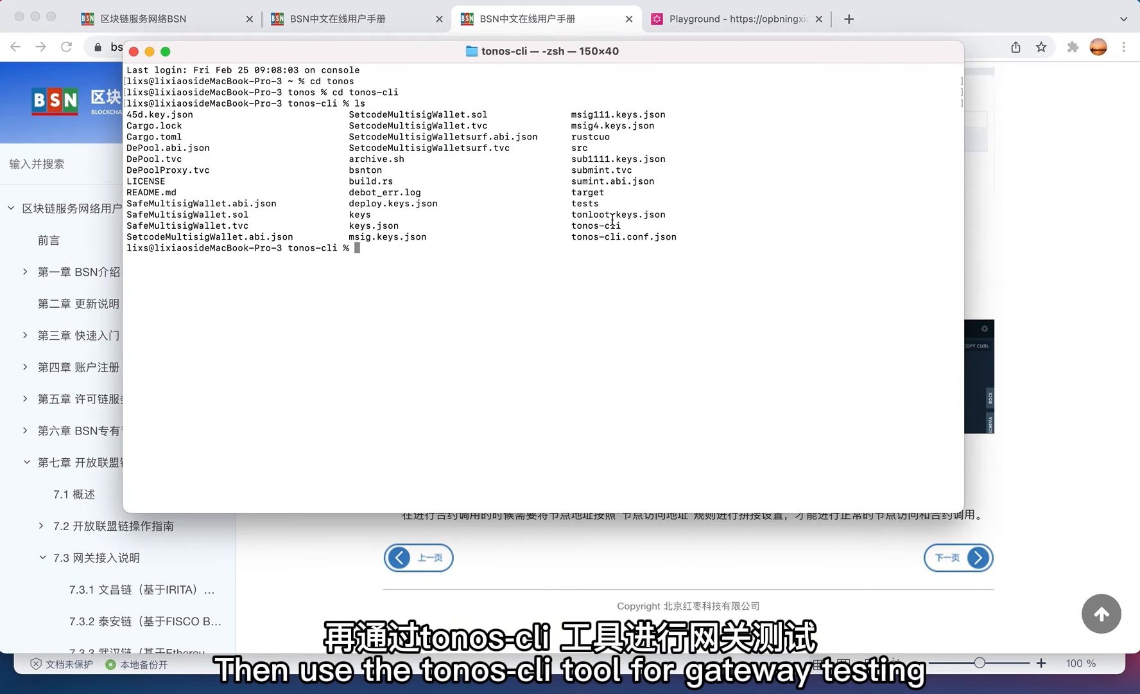
- Check the installed tonos-cli with tonos-cli --version
text(ton)
key(Tab)
text(o)
key(Tab)
text(-)
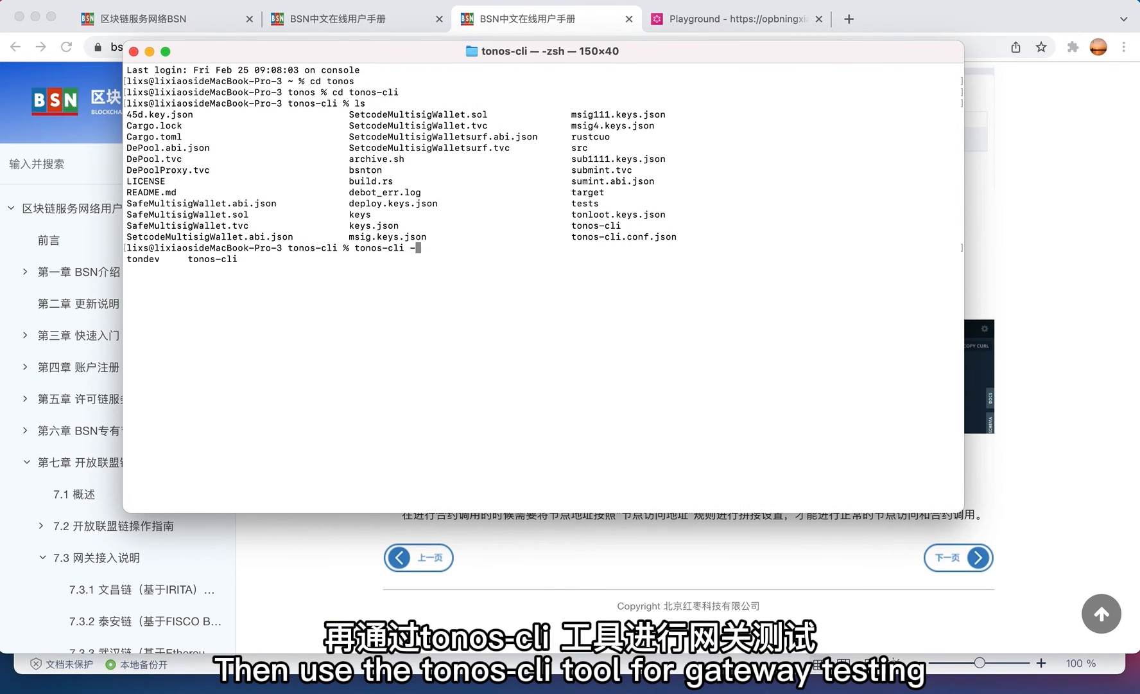
text(-version)
key(Return)
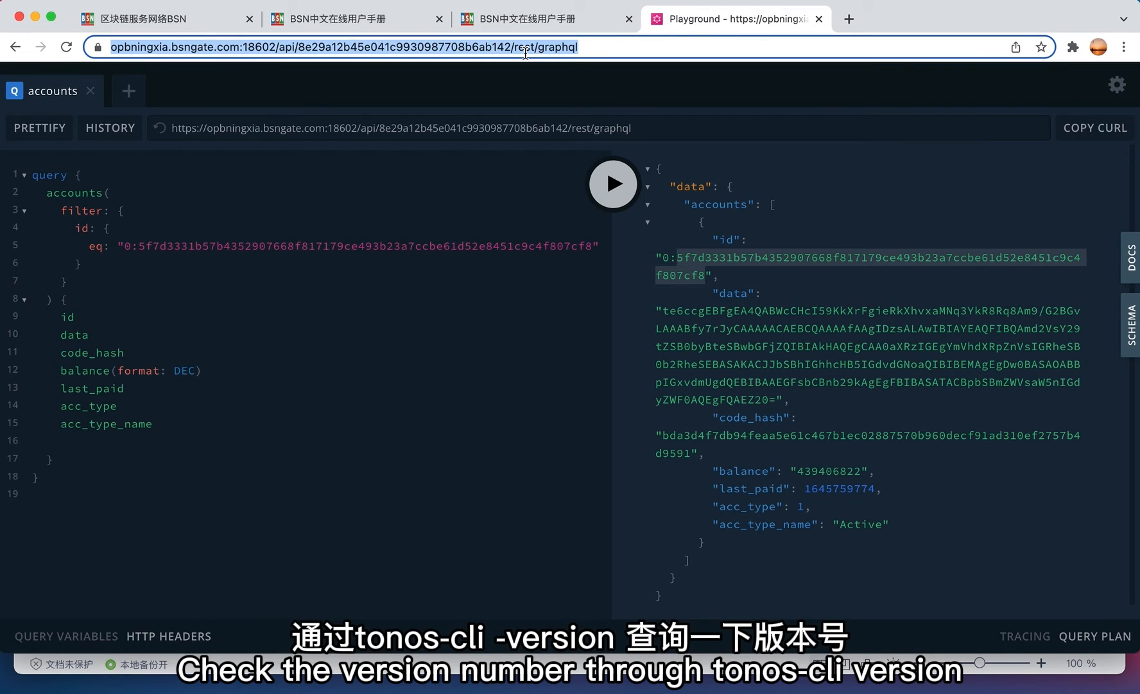
- Run tonos-cli config --url with the project's gateway /api/<project id>/rest URL
click(526, 53)
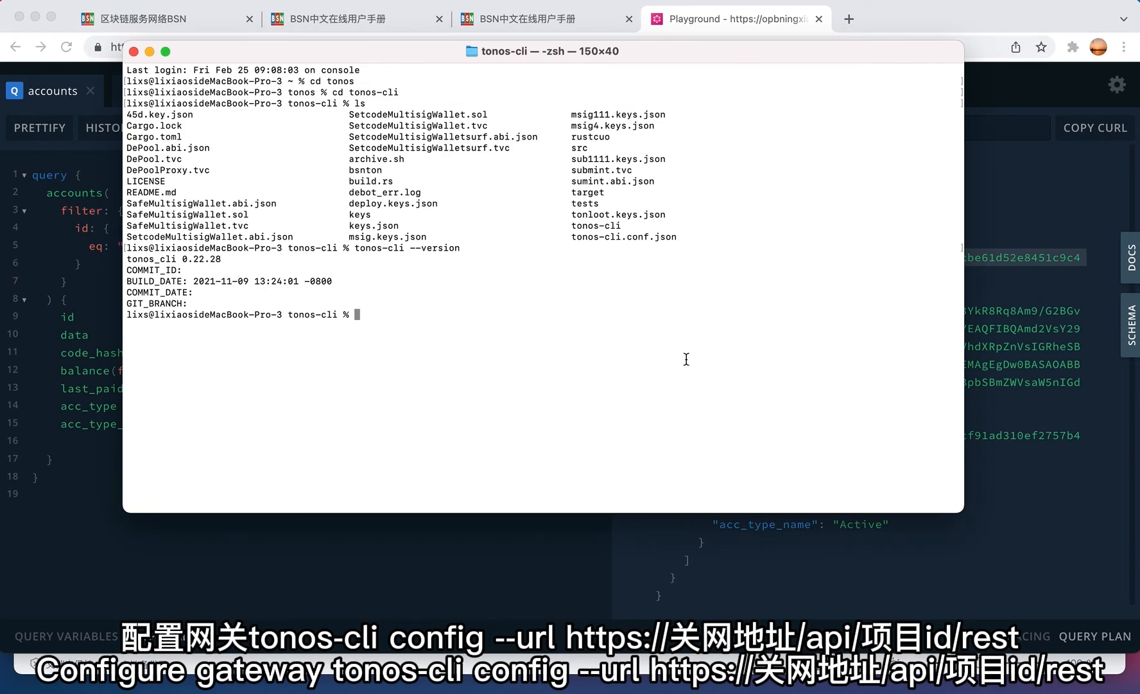
text(tonos-cli % tonos-cli)
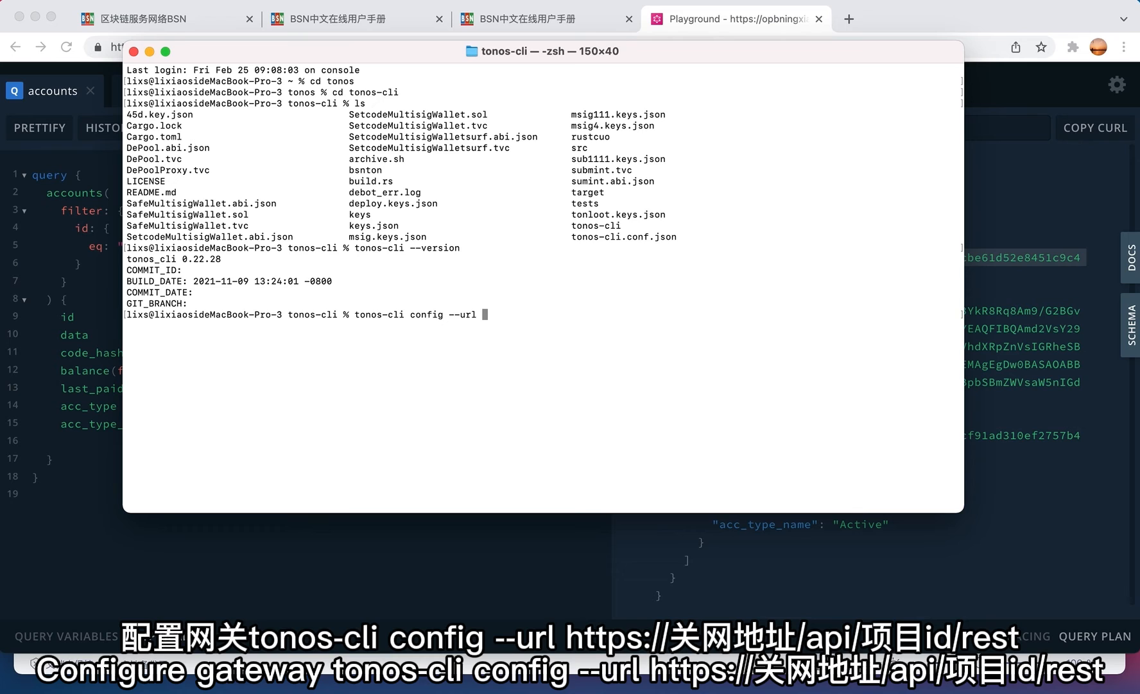
text(config --url)
key(super+v)
key(Return)
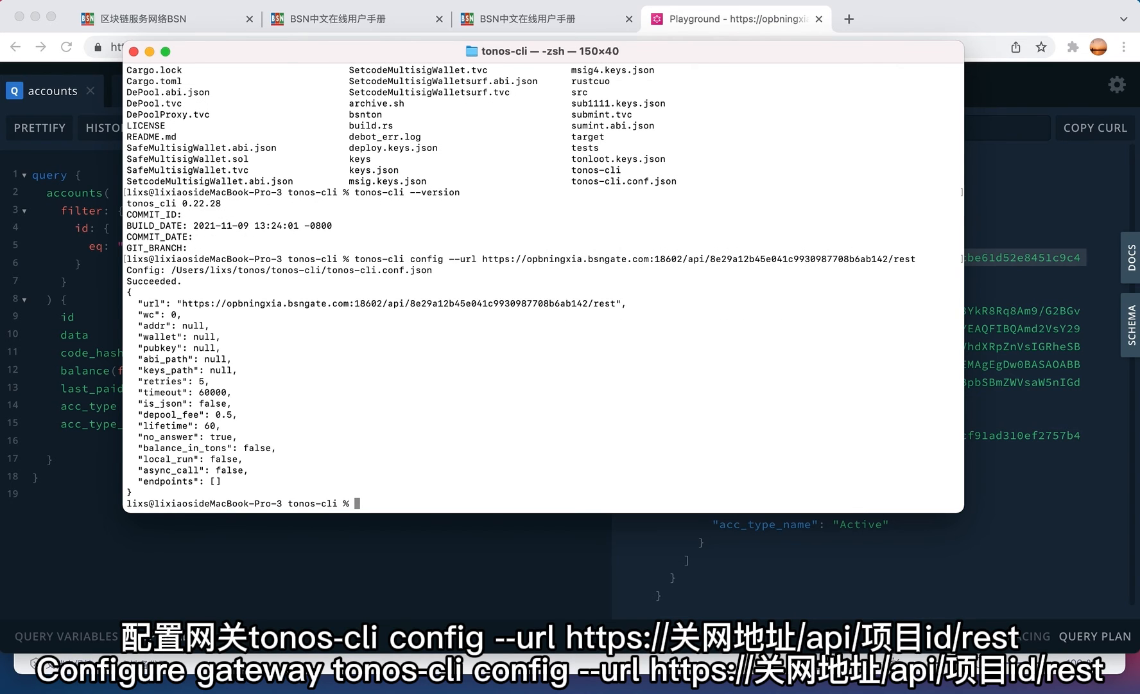
text(tonos-cli account)
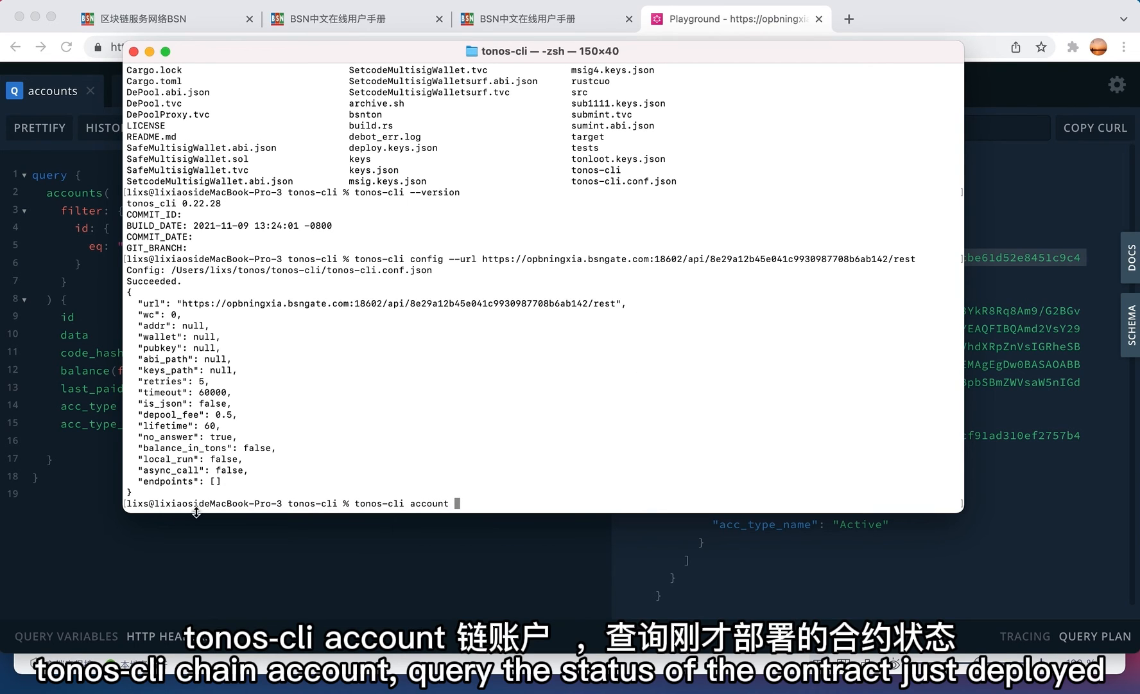
- Run tonos-cli account on the contract id copied from line 5 of the Playground query
key(super+Tab)
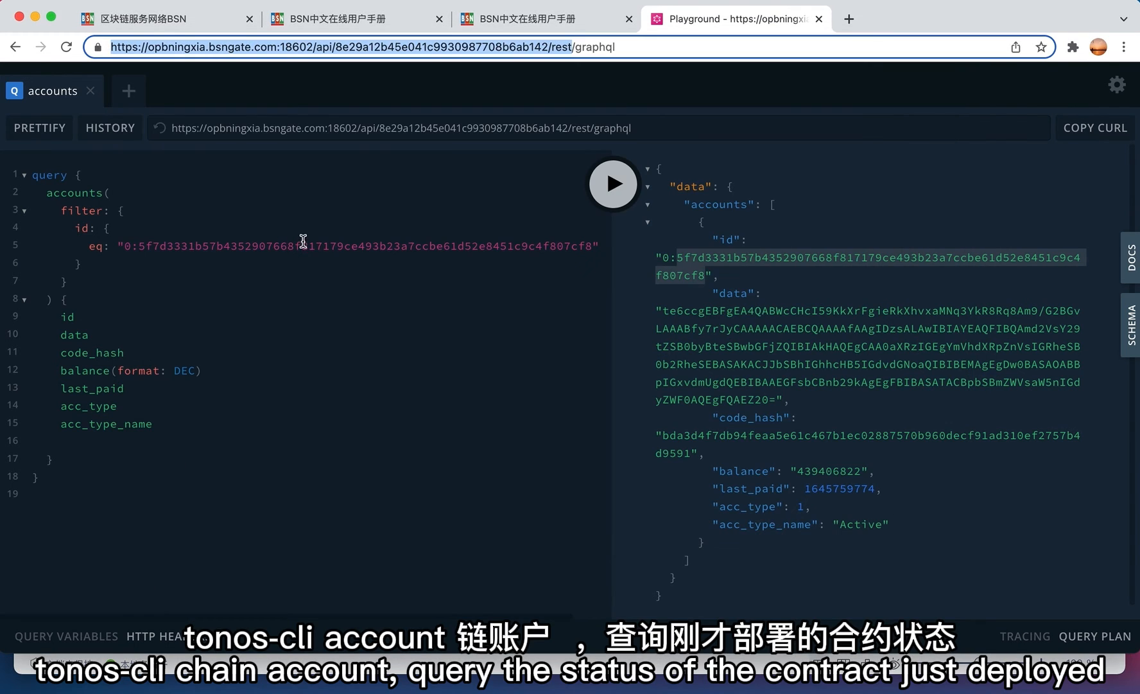
double_click(338, 244)
click(93, 244)
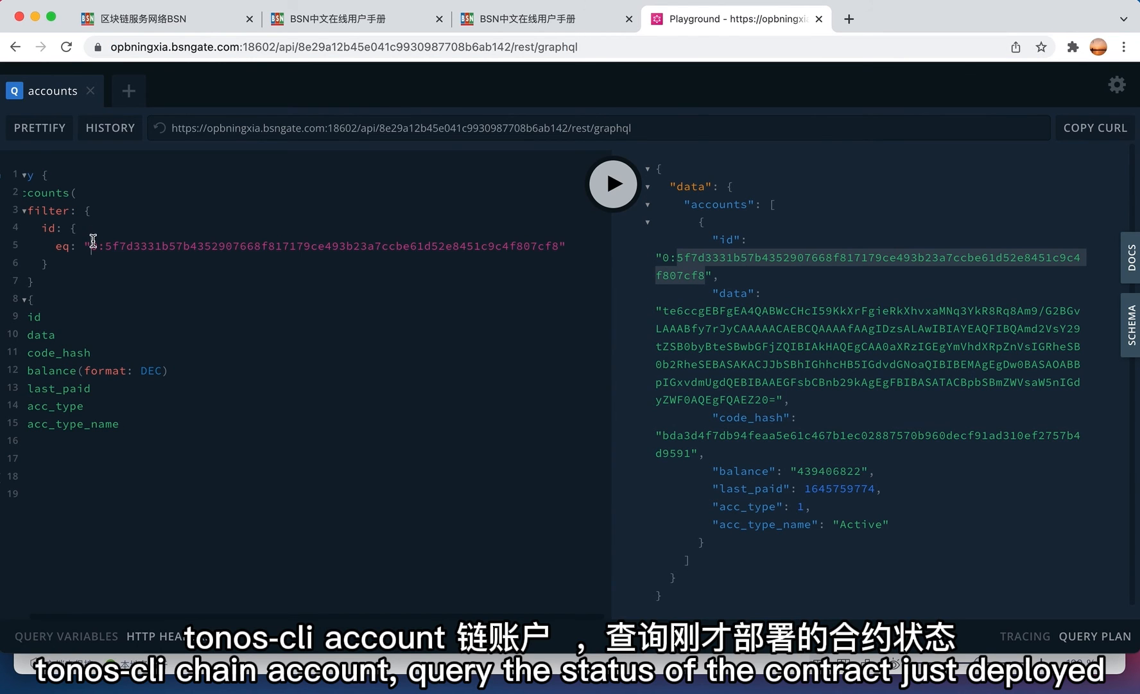
drag(92, 241, 570, 246)
key(super+c)
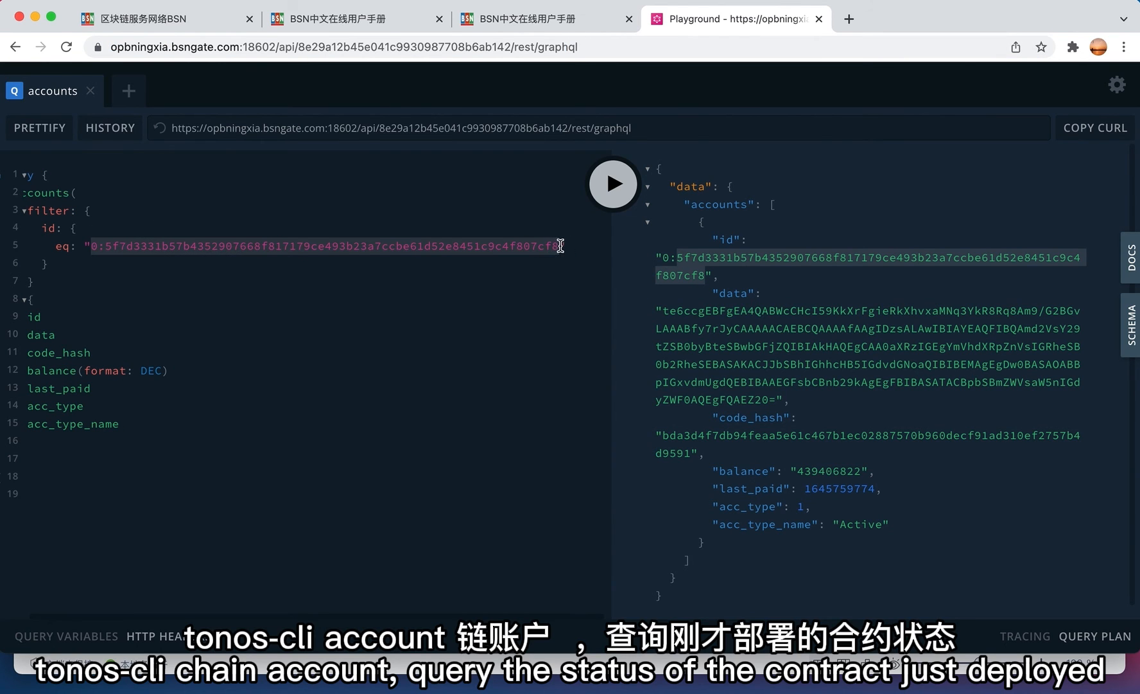
key(super+Tab)
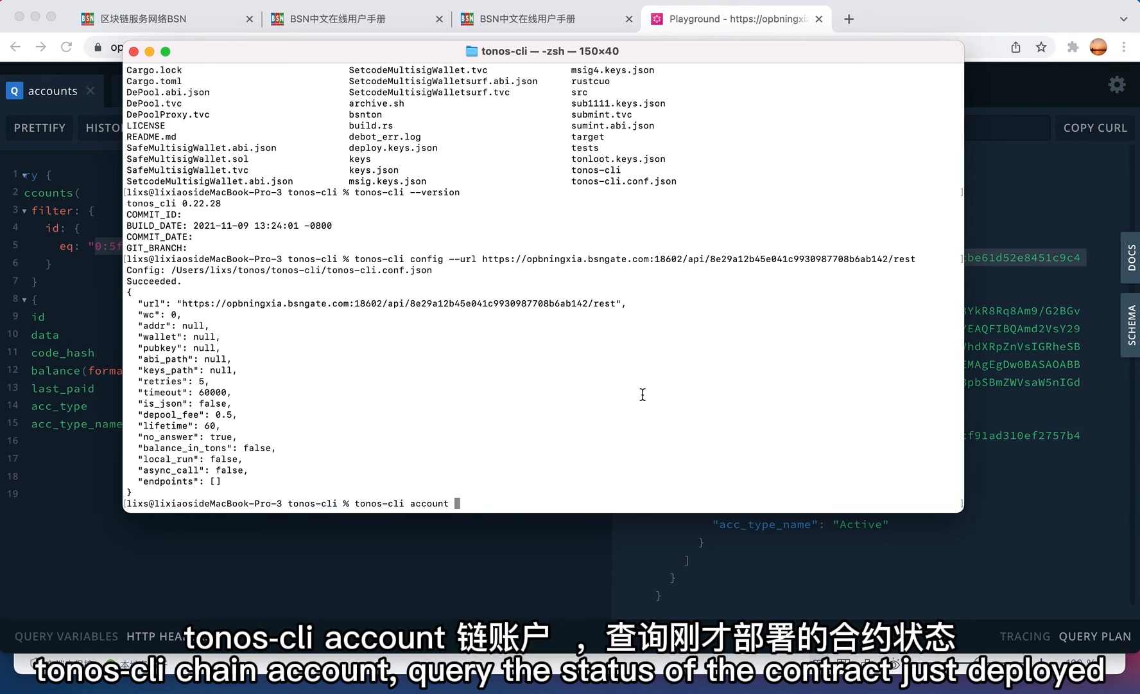
key(super+v)
key(Return)
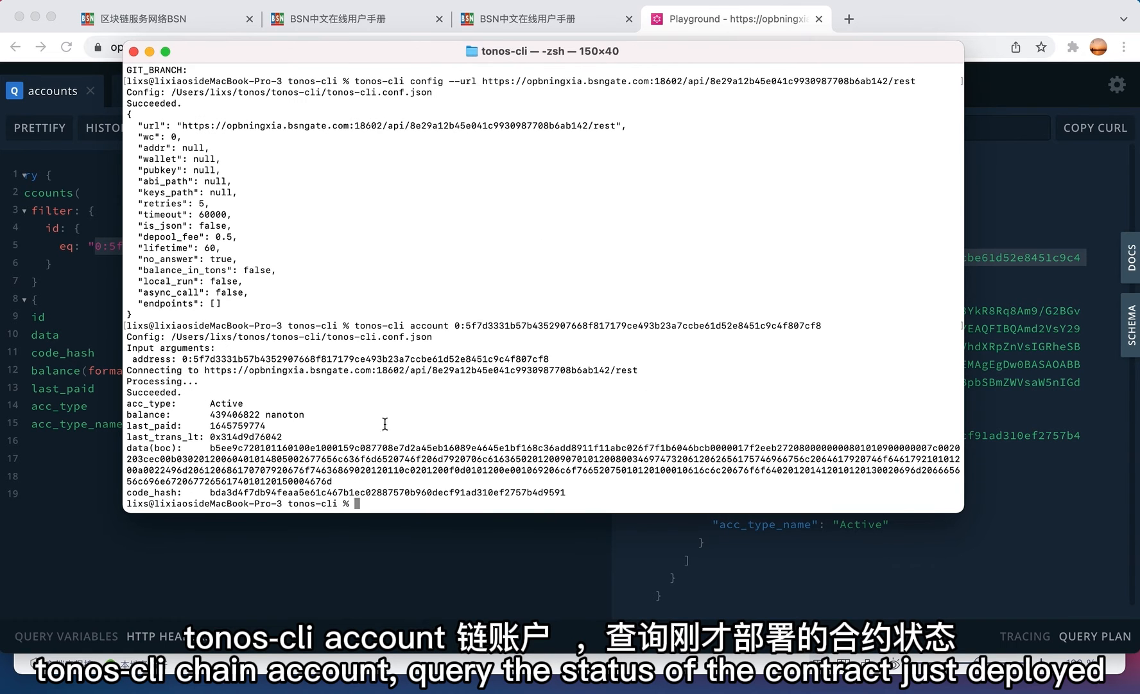
- Confirm both Playground and tonos-cli report balance 439406822 and Active status
key(super+Tab)
double_click(835, 472)
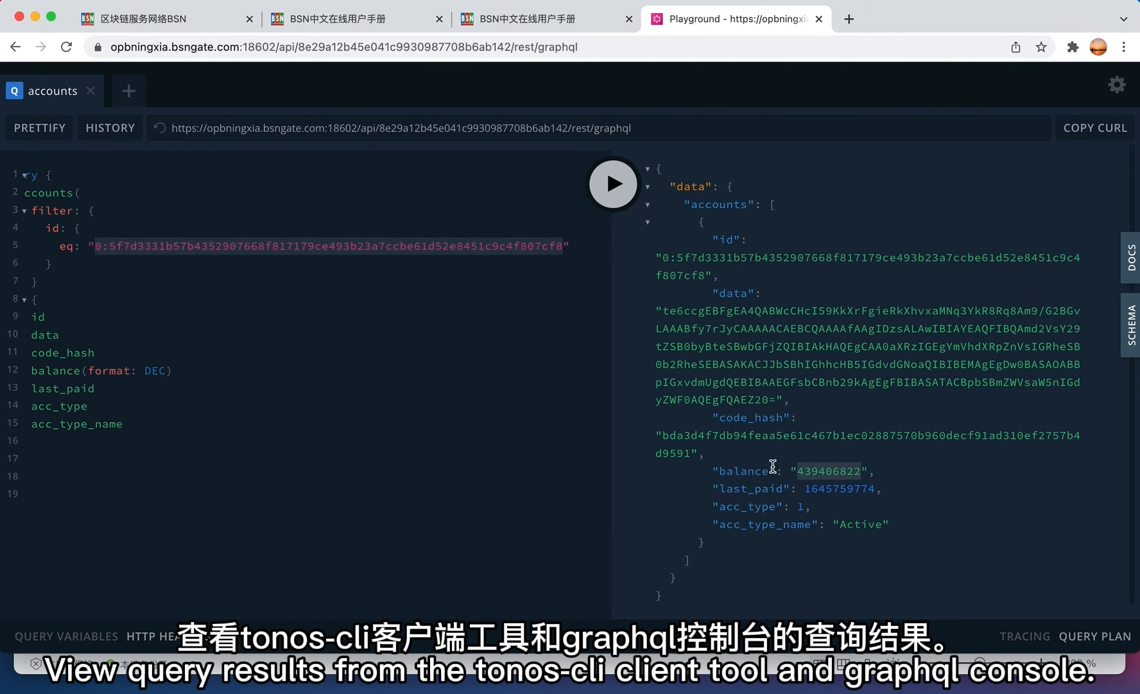
key(super+Tab)
double_click(249, 414)
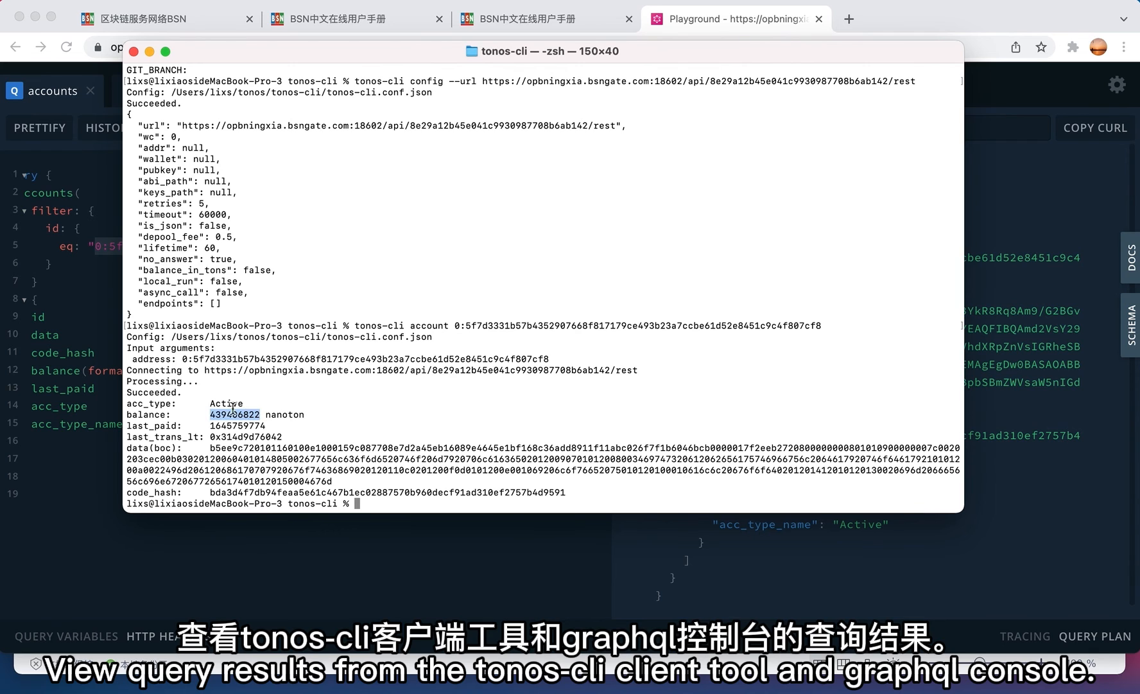
click(67, 501)
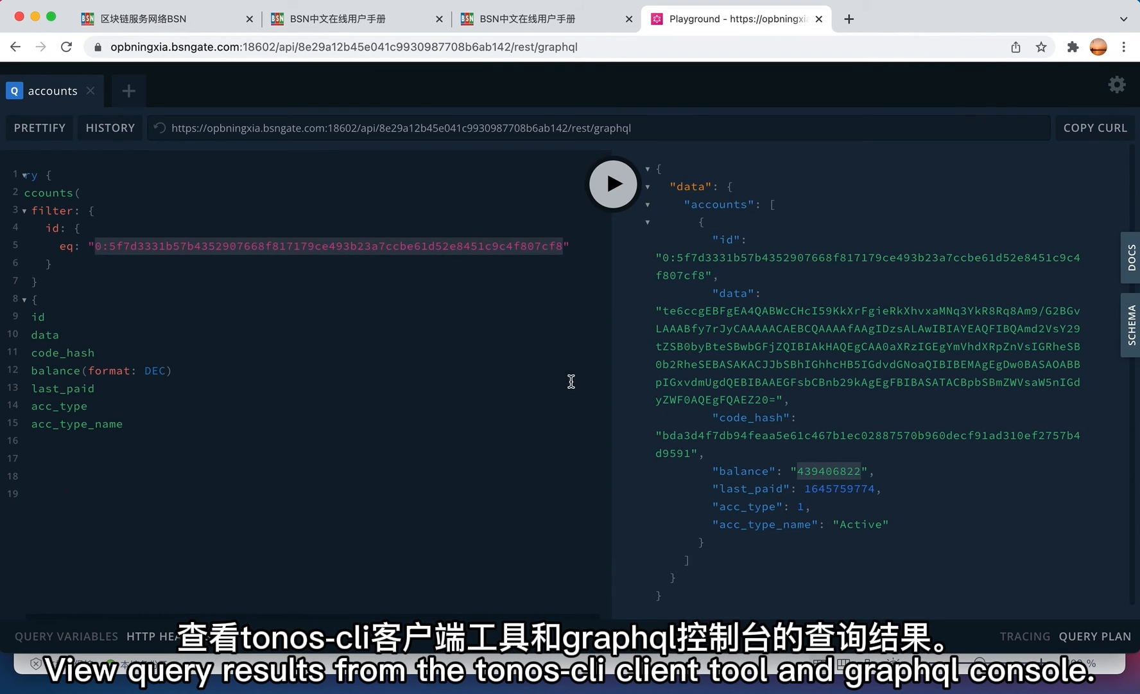
double_click(856, 522)
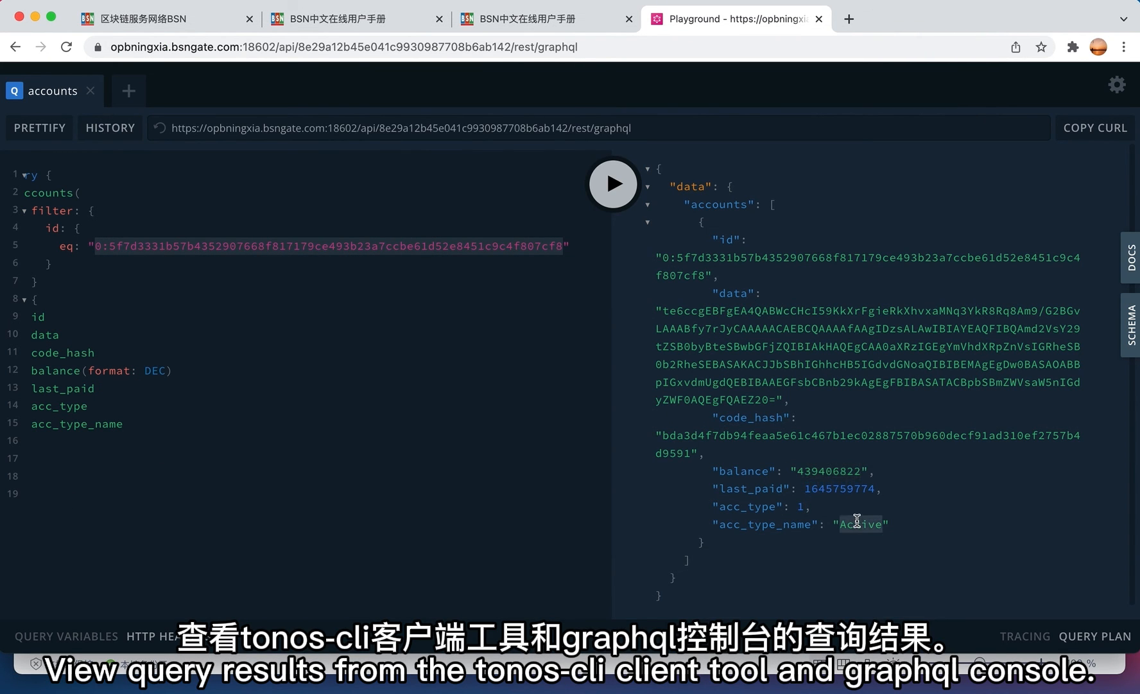
key(super+Tab)
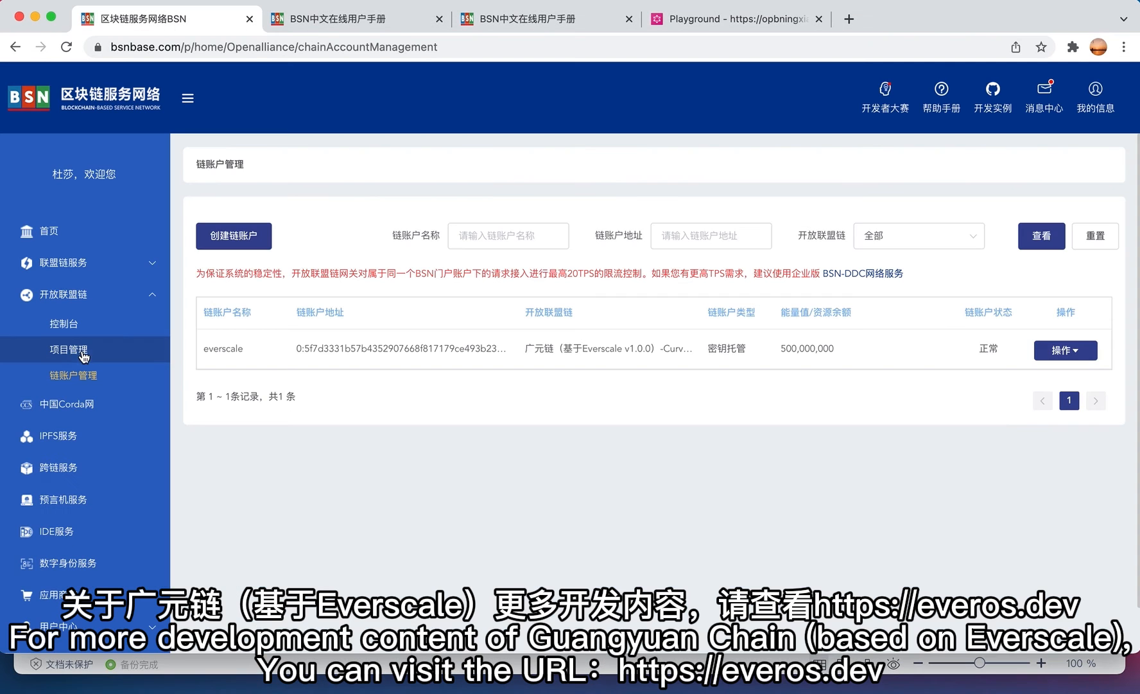
- Open the 项目管理 project management page from the BSN portal sidebar
click(75, 350)
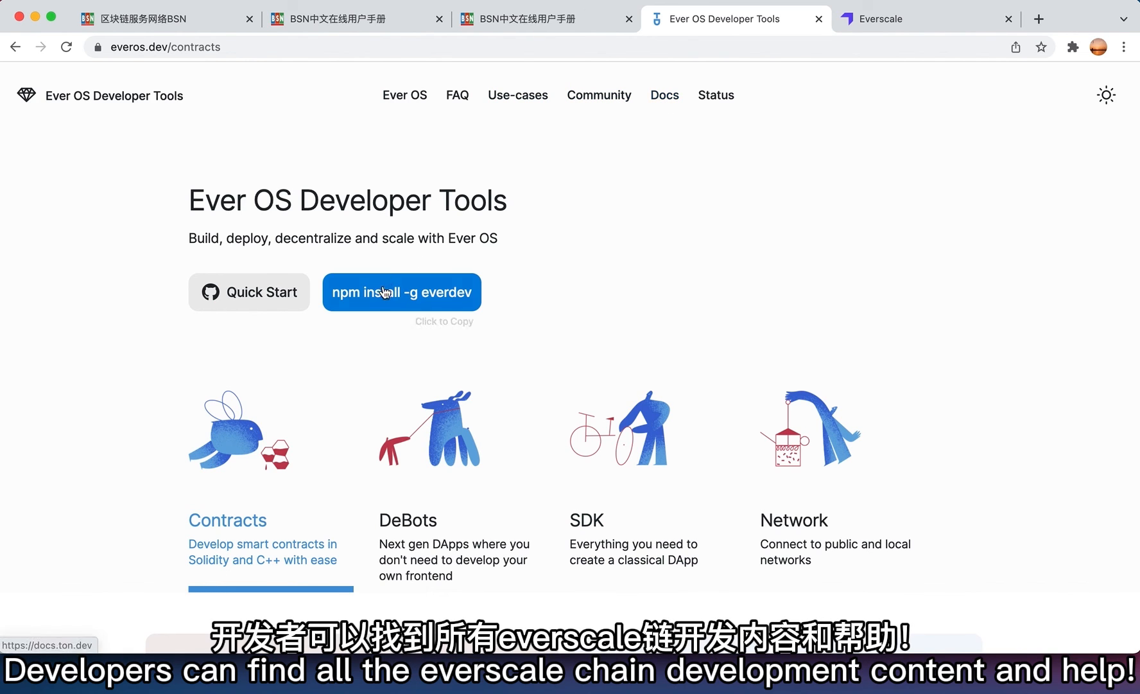
- Scroll the everscale.network/developers page through Build, Integrate and Docs down to the footer
click(900, 23)
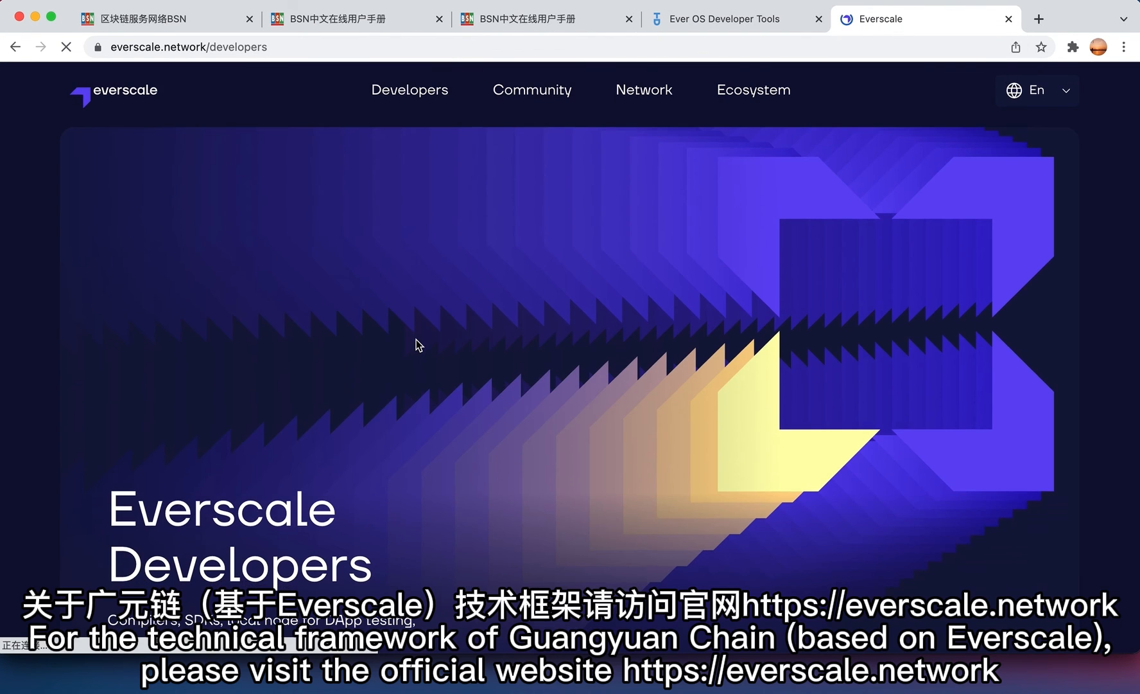
scroll(416, 340, down, 1)
scroll(416, 340, down, 10)
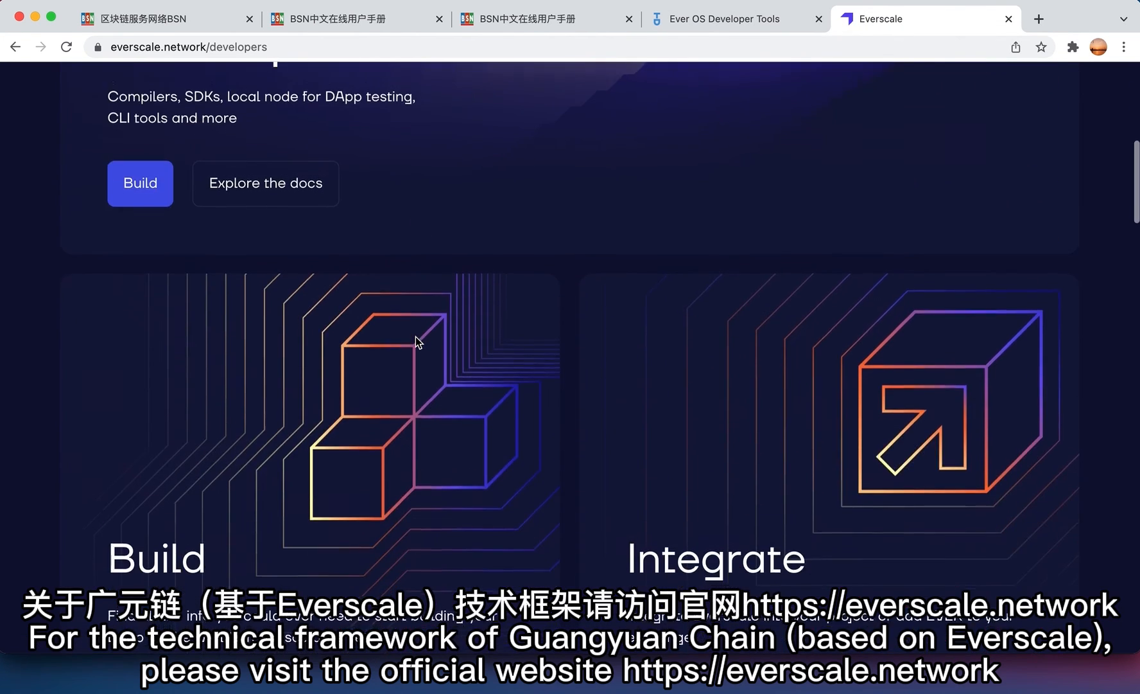
scroll(415, 337, up, 2)
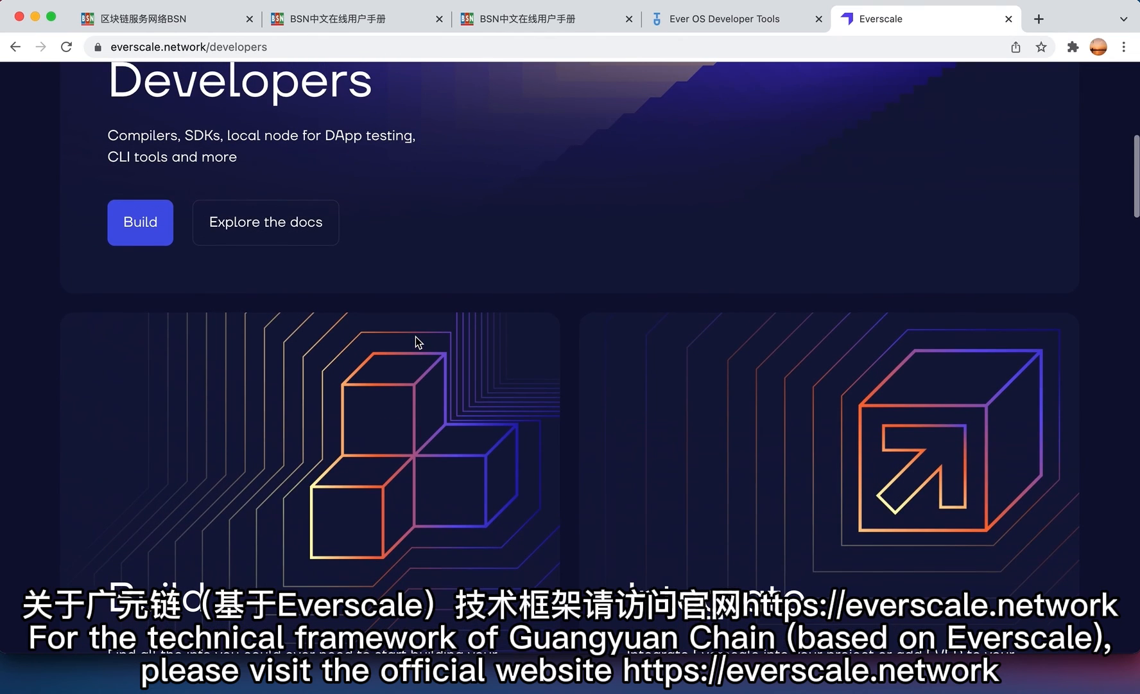
scroll(416, 336, down, 4)
scroll(415, 336, down, 5)
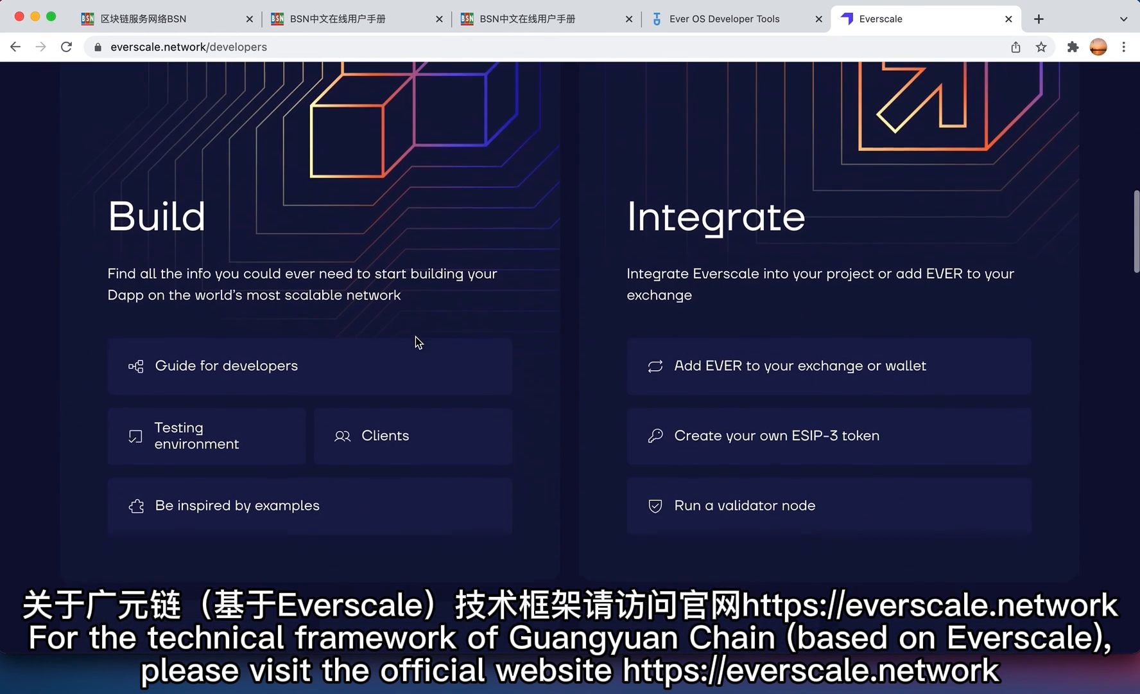
scroll(418, 343, down, 12)
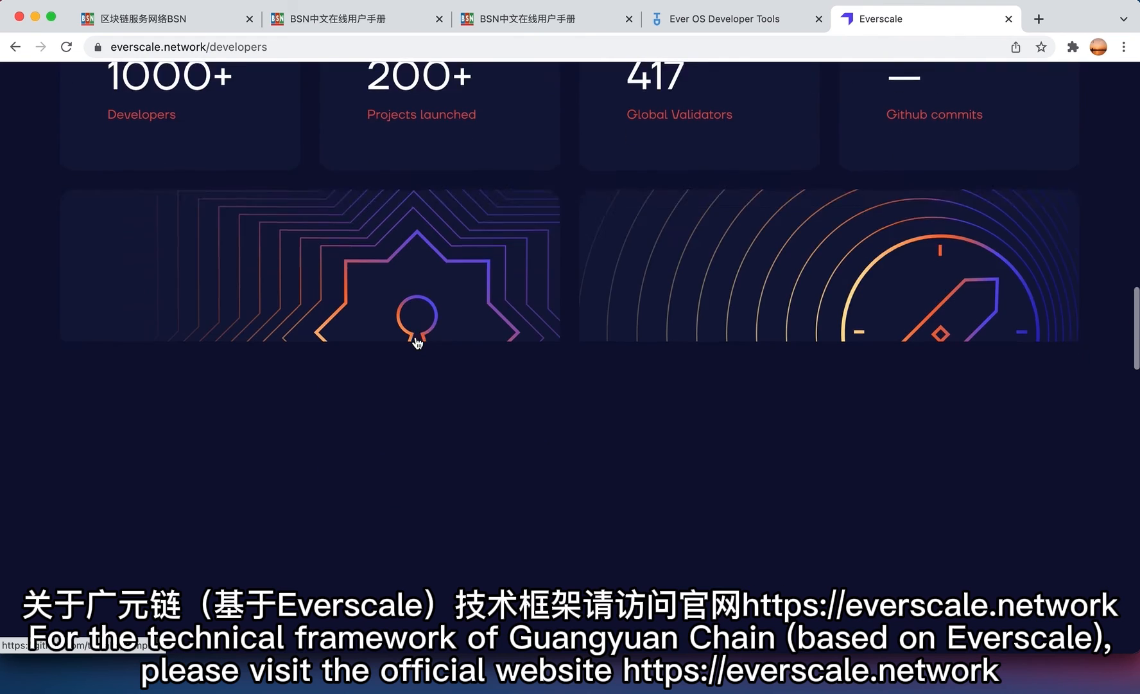
scroll(418, 343, down, 3)
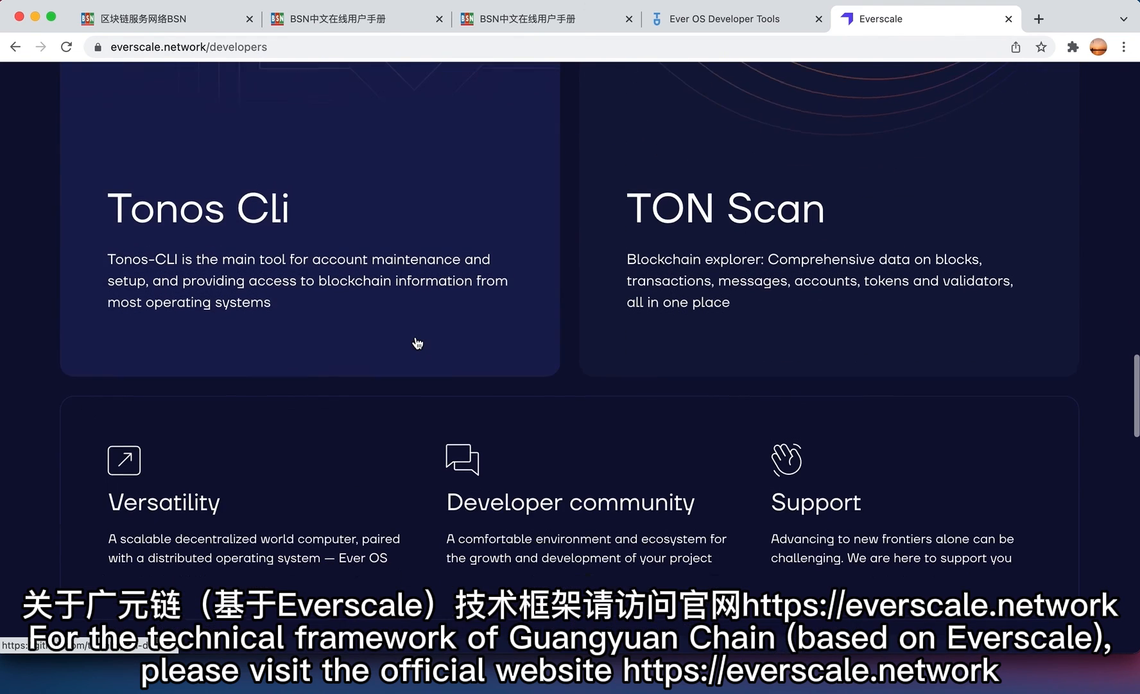
scroll(416, 342, down, 3)
scroll(415, 337, down, 6)
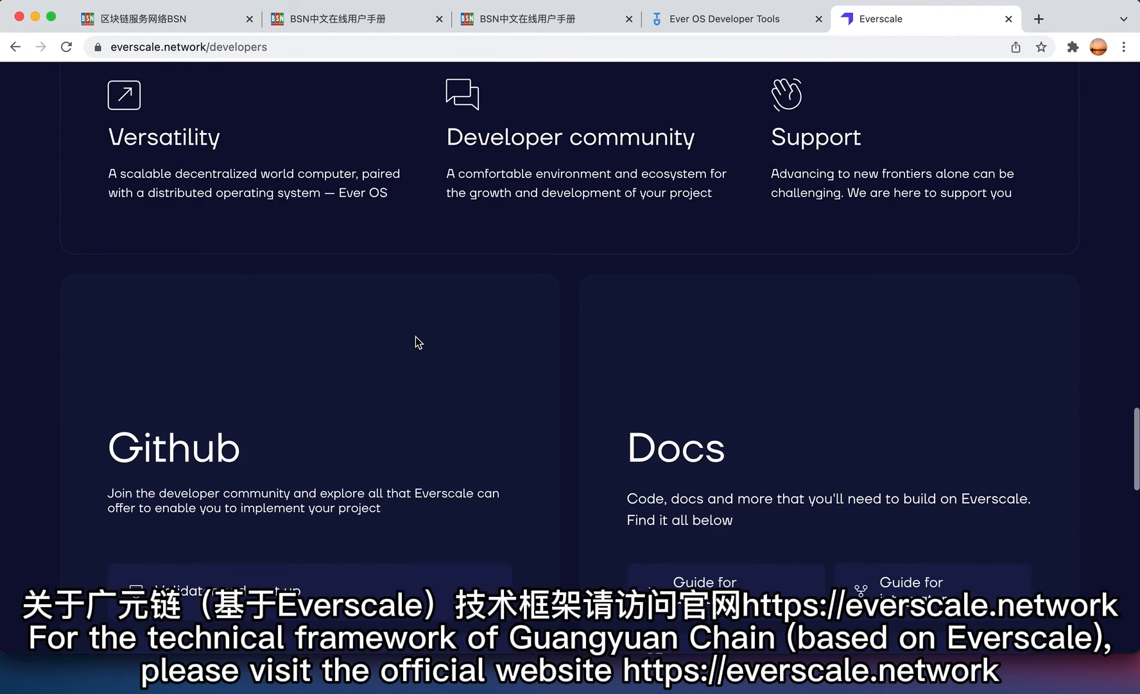
scroll(415, 337, down, 6)
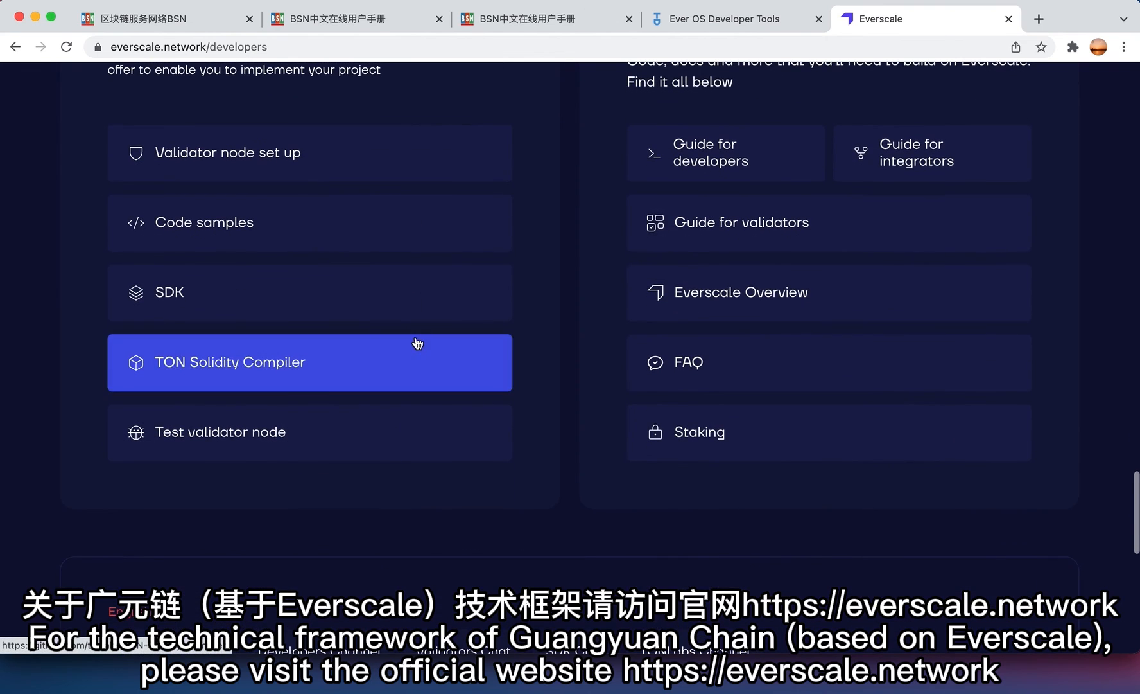
scroll(416, 336, down, 5)
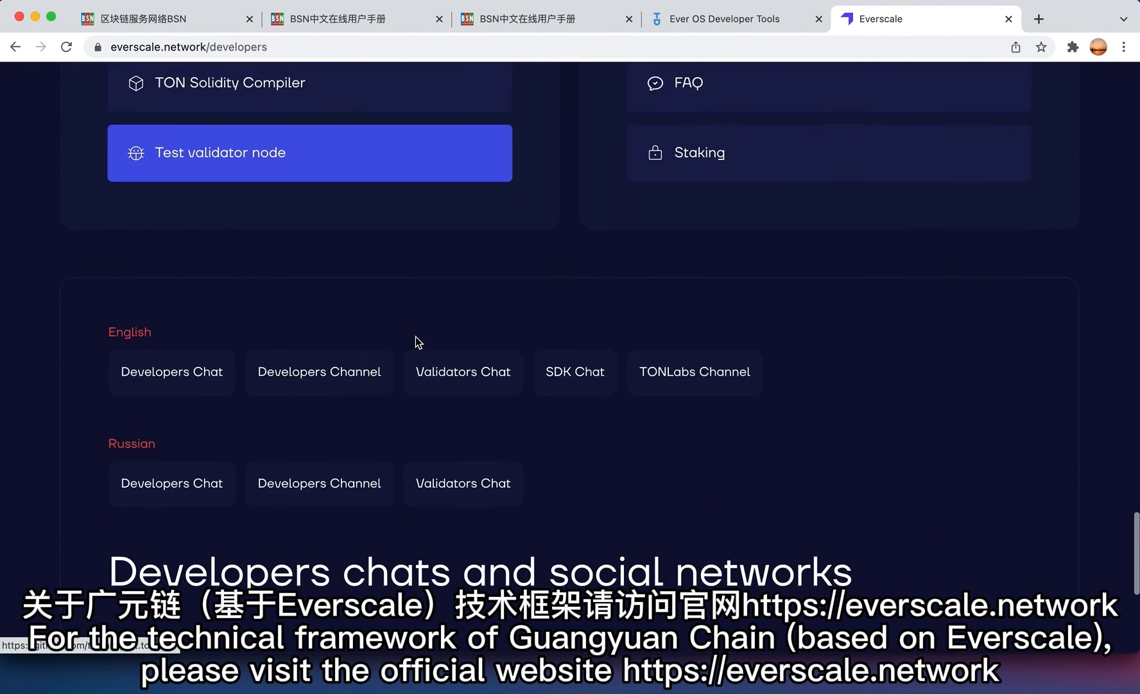
scroll(415, 338, down, 4)
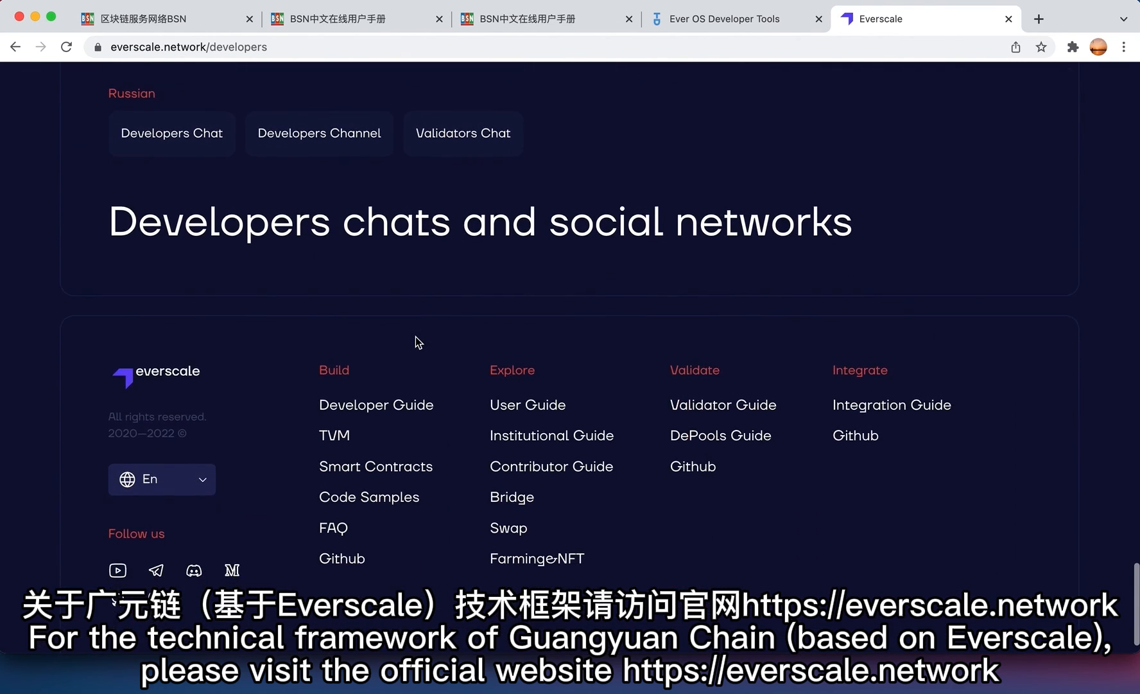